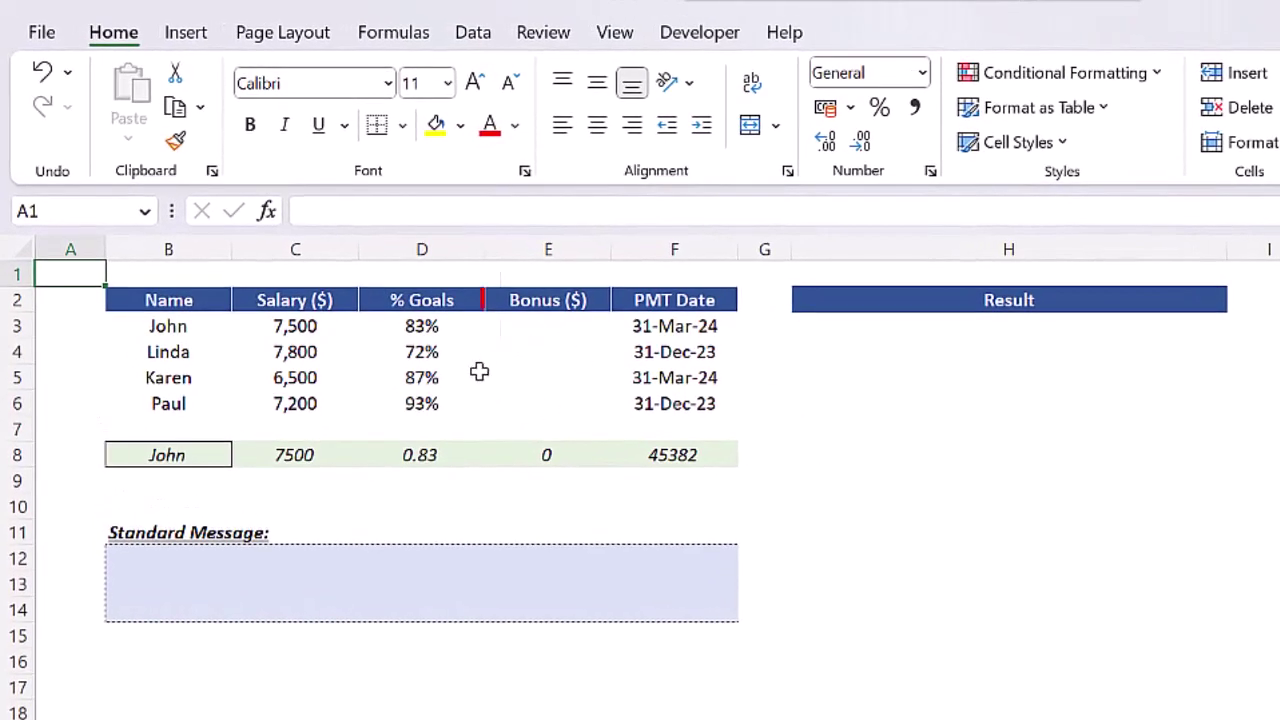
Enter the formula =3*C3*D3 in cell E3 to calculate the first employee's bonus
{"action": "left_click", "coordinate": [547, 333]}
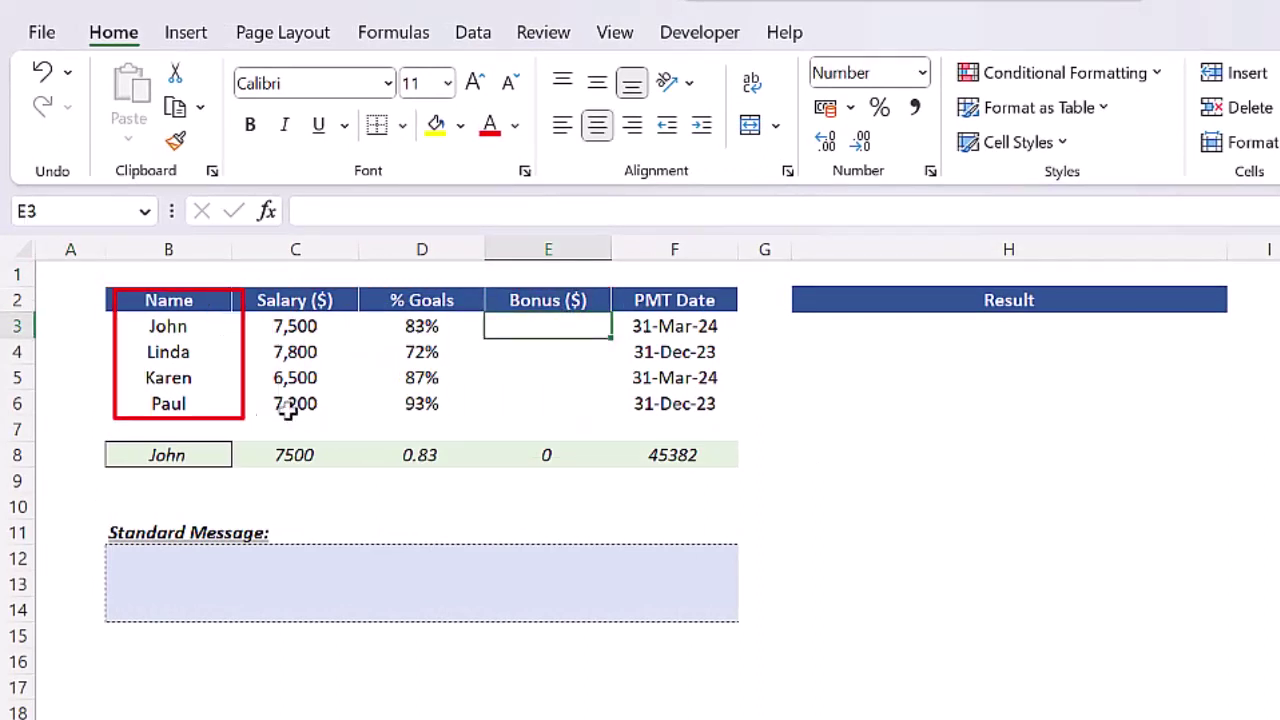
{"action": "double_click", "coordinate": [576, 338]}
{"action": "type", "text": "="}
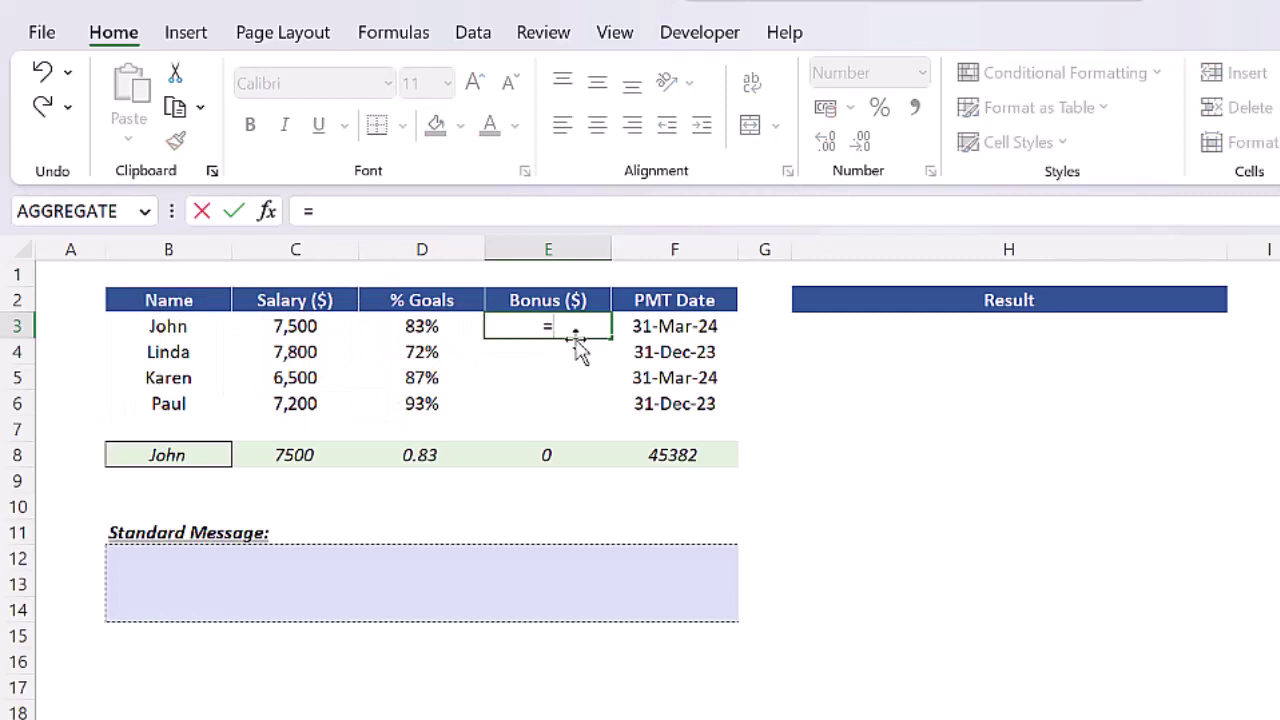
{"action": "type", "text": "3"}
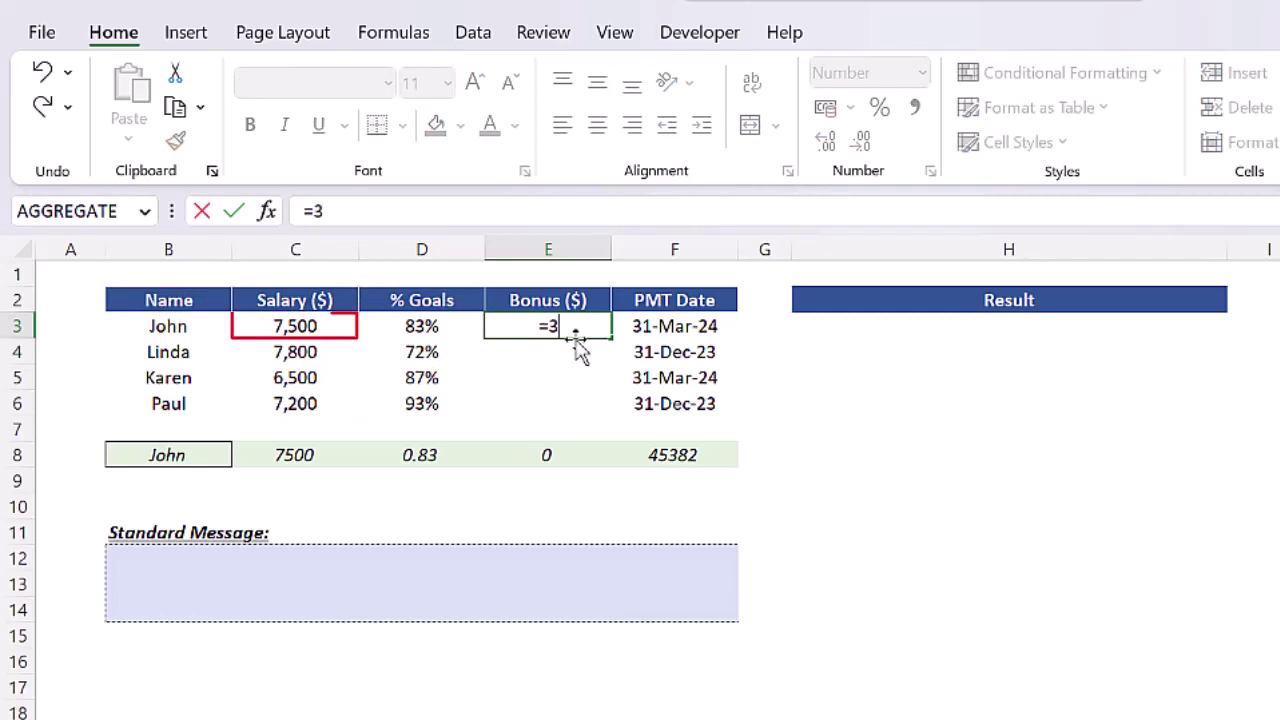
{"action": "type", "text": "*"}
{"action": "key", "text": "Left"}
{"action": "key", "text": "Left"}
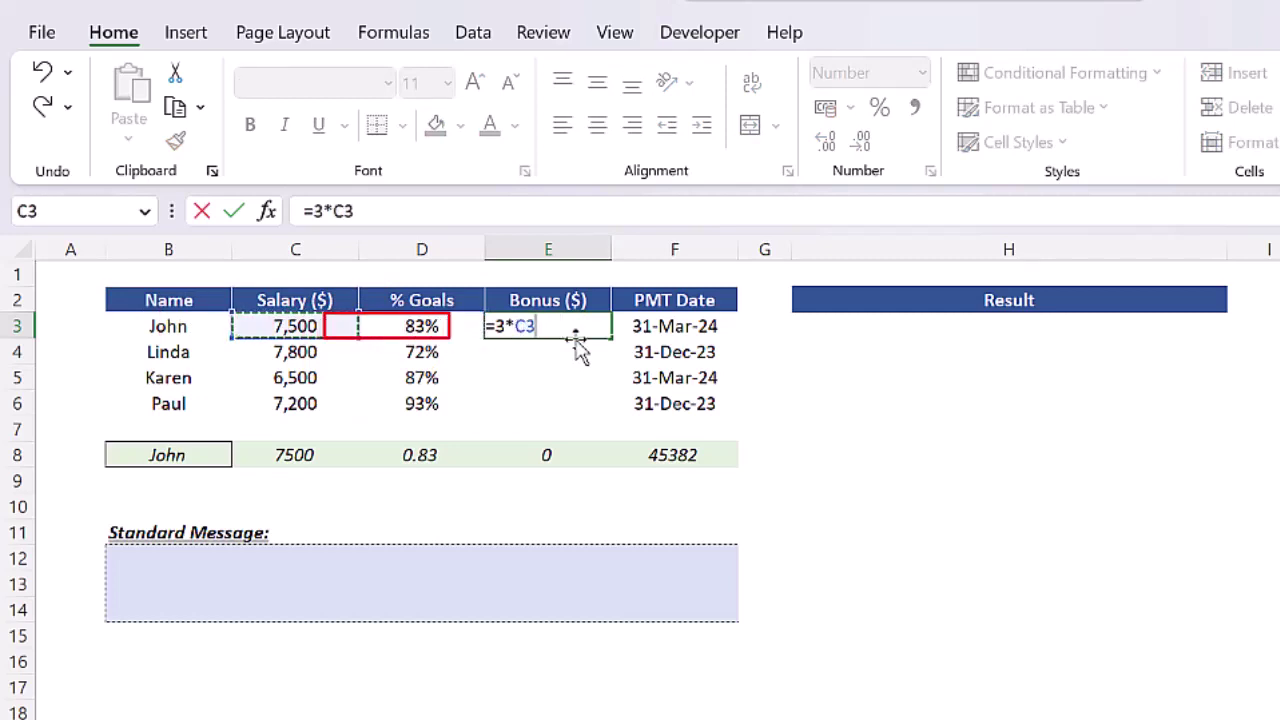
{"action": "type", "text": "*"}
{"action": "key", "text": "Left"}
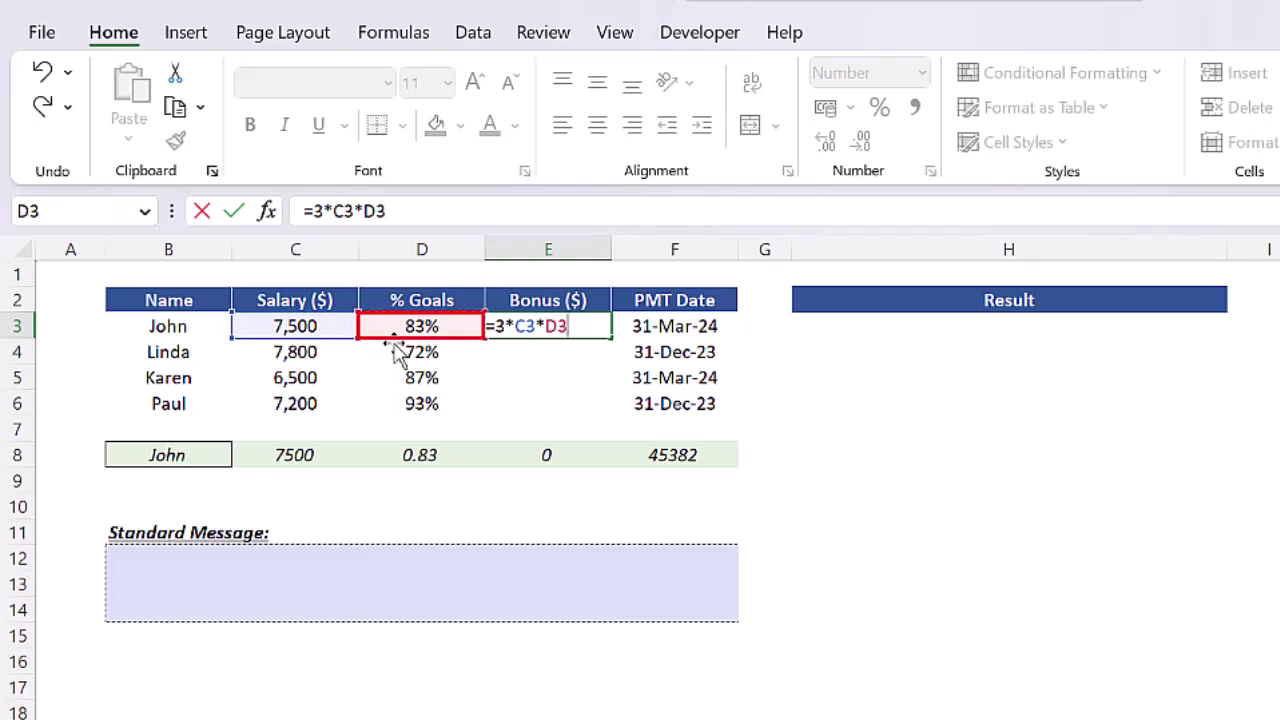
{"action": "left_click", "coordinate": [452, 326]}
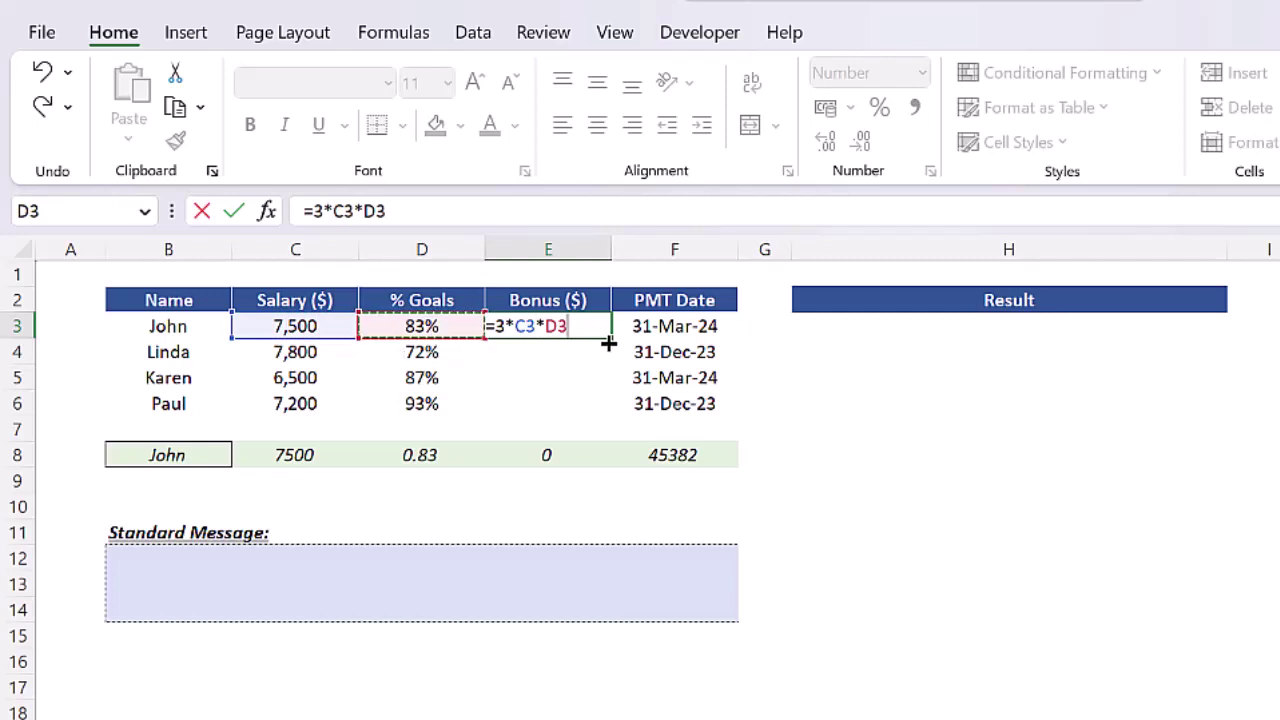
{"action": "key", "text": "ctrl+Return"}
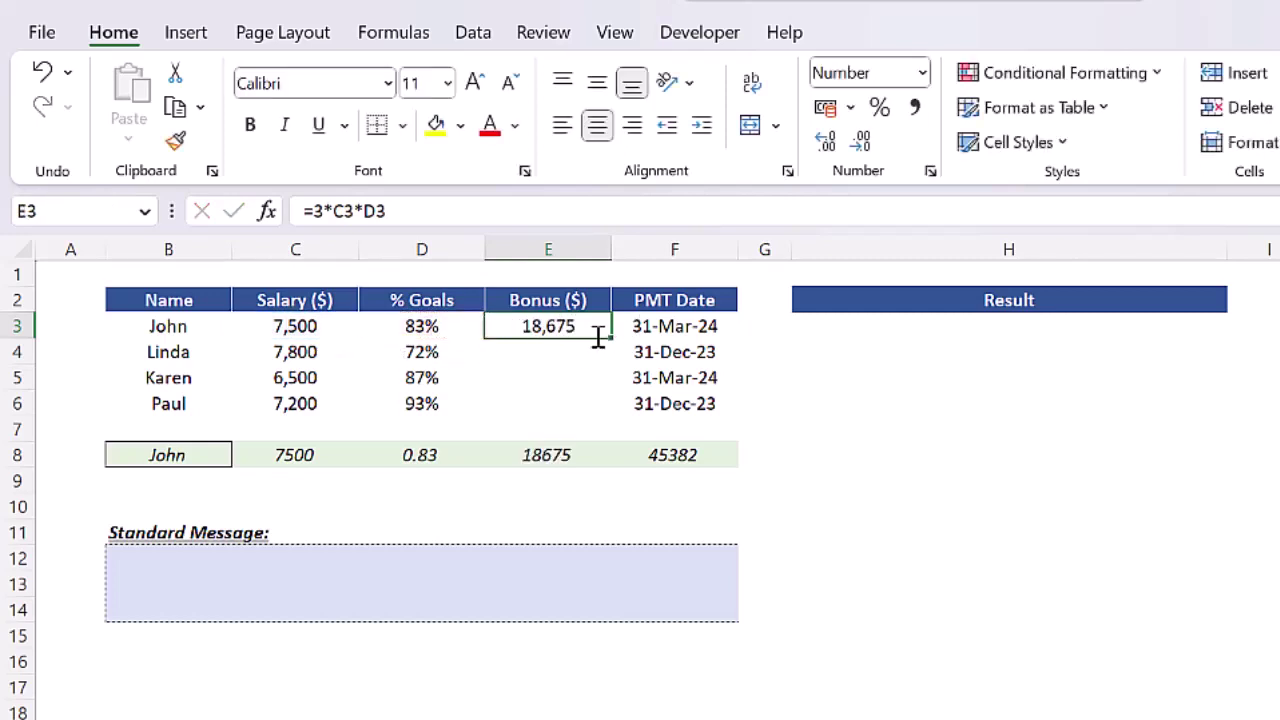
Fill the bonus formula from E3 down through E6 for the remaining employees
{"action": "key", "text": "shift+Down"}
{"action": "key", "text": "shift+Down"}
{"action": "key", "text": "shift+Down"}
{"action": "key", "text": "F2"}
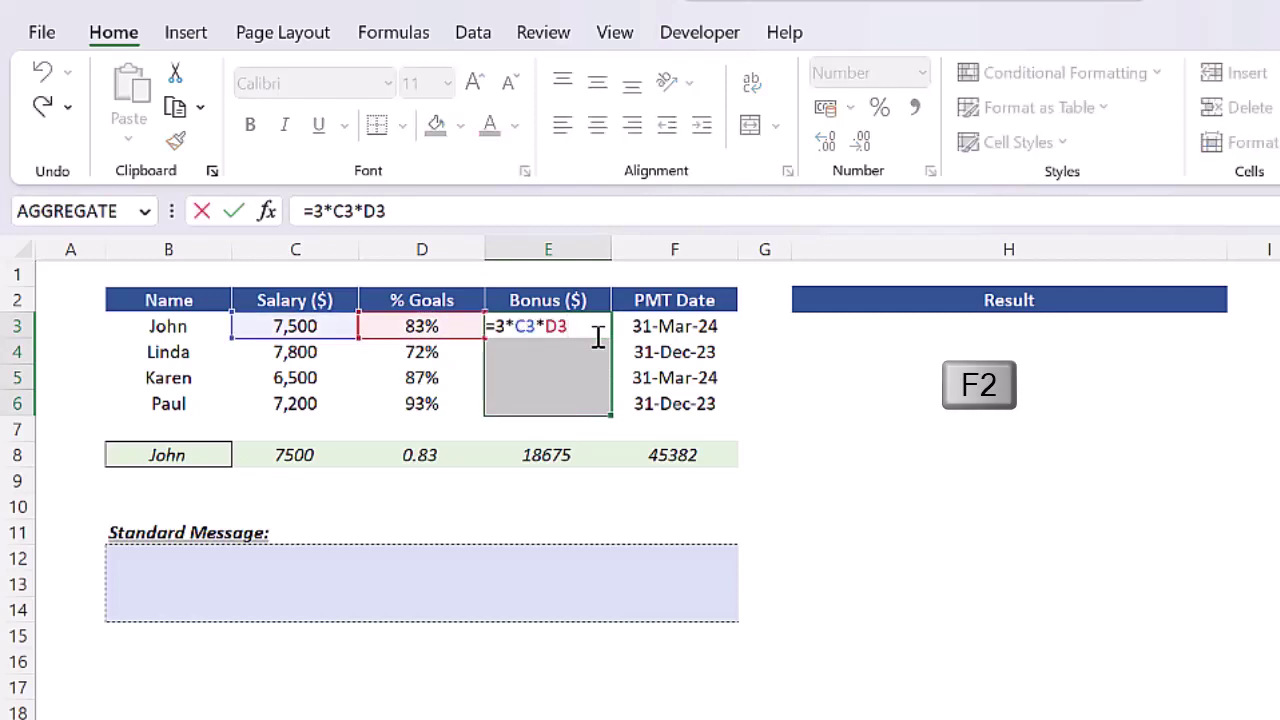
{"action": "key", "text": "ctrl+Return"}
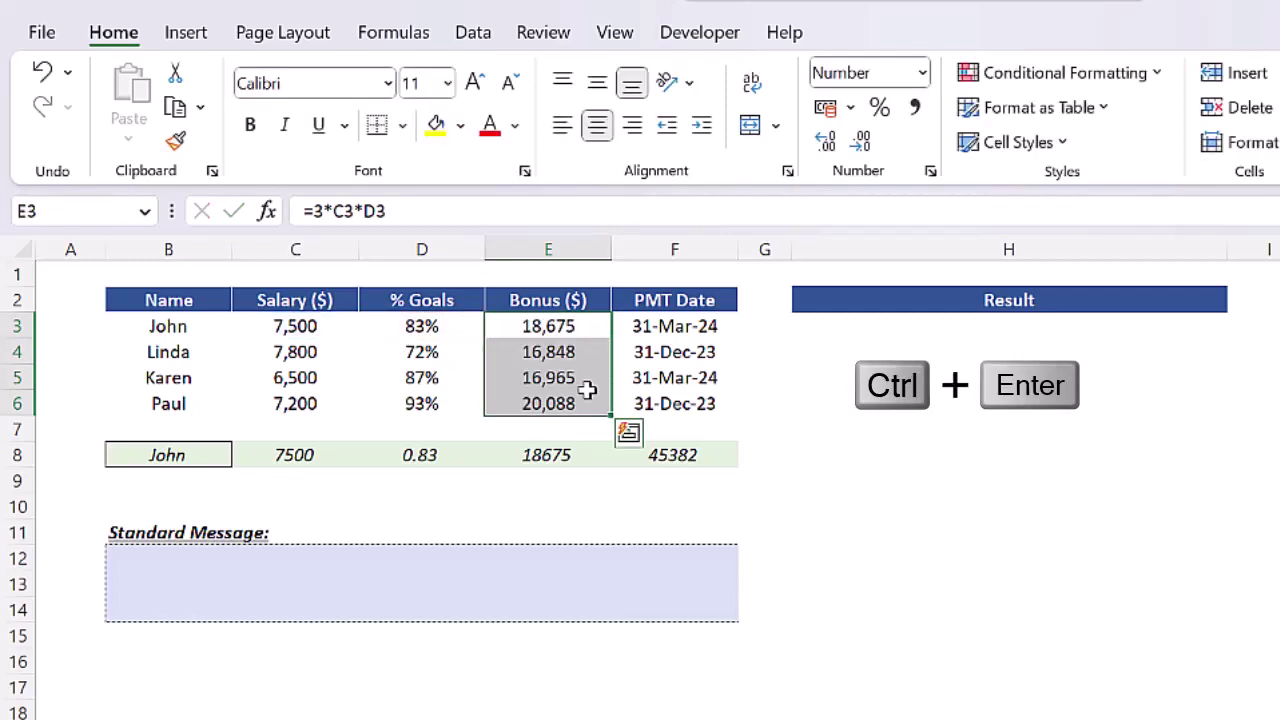
Enter =CONCATENATE(B3,C3,D3,E3,F3) in Result cell H3 to join the first employee's row
{"action": "left_click", "coordinate": [573, 326]}
{"action": "left_click_drag", "start_coordinate": [172, 325], "coordinate": [668, 328]}
{"action": "left_click", "coordinate": [820, 320]}
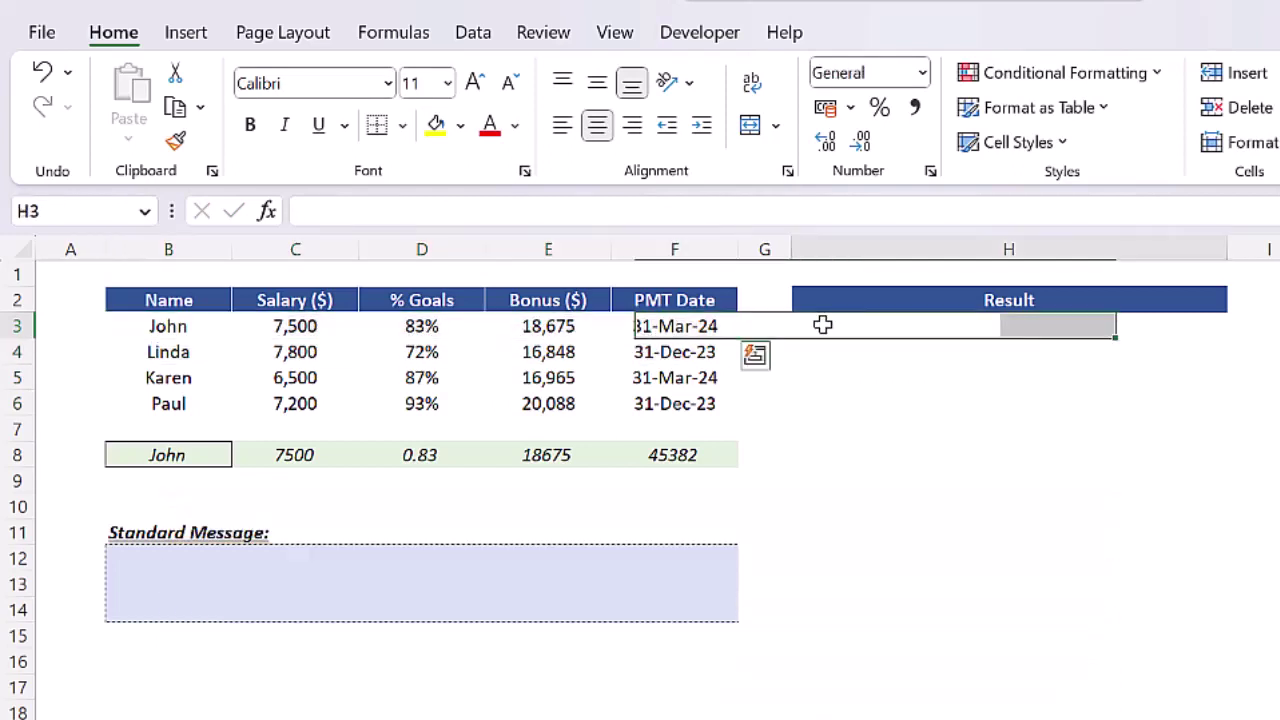
{"action": "type", "text": "=con"}
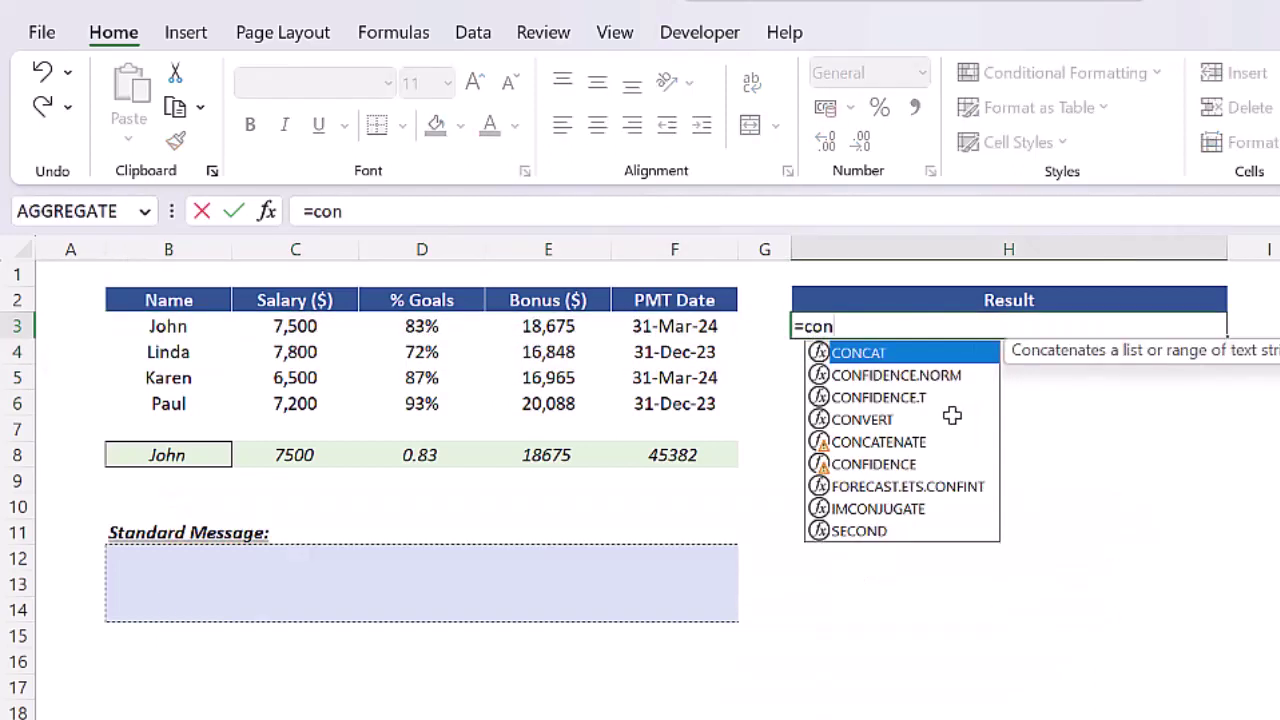
{"action": "key", "text": "Down"}
{"action": "key", "text": "Down"}
{"action": "key", "text": "Down"}
{"action": "key", "text": "Down"}
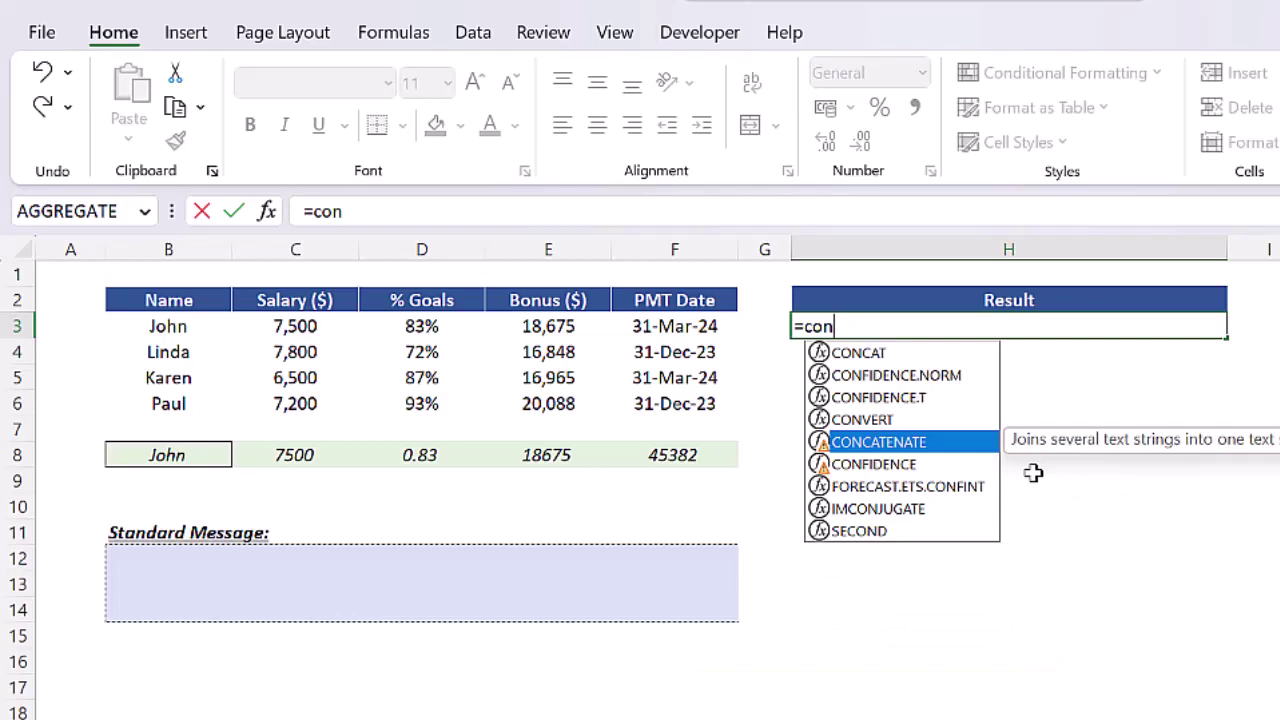
{"action": "key", "text": "Tab"}
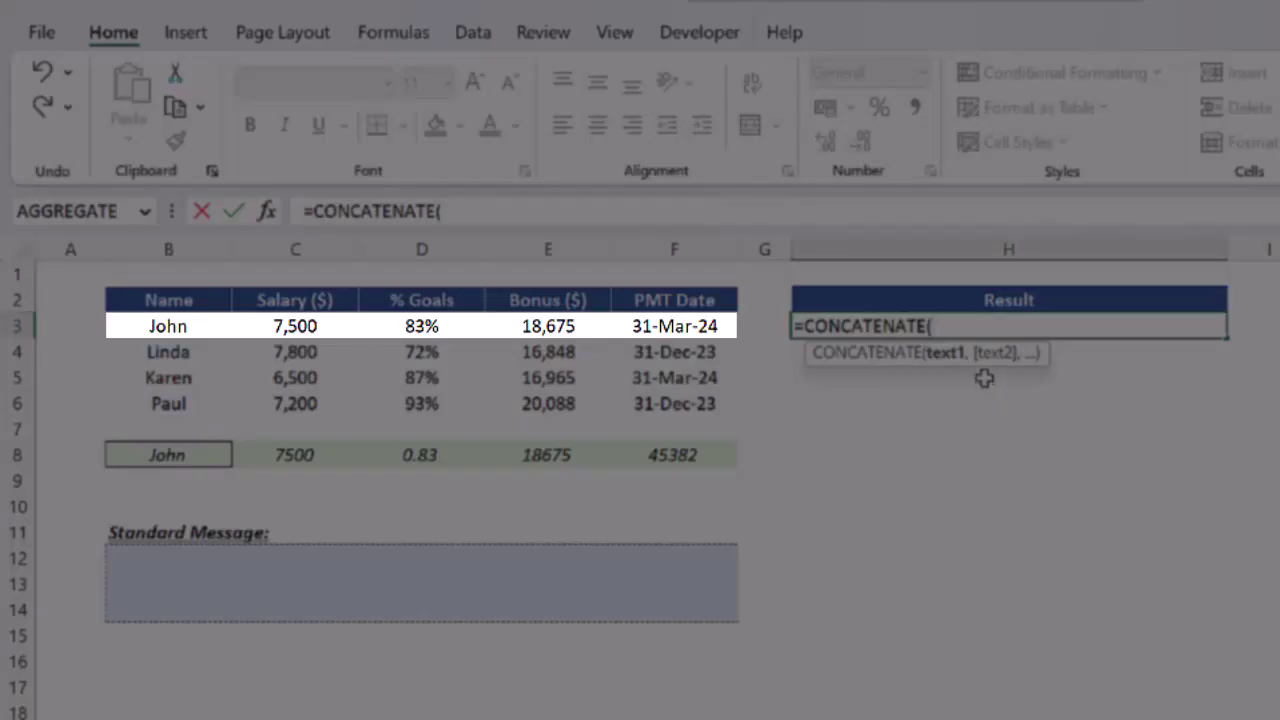
{"action": "left_click", "coordinate": [190, 318]}
{"action": "type", "text": ","}
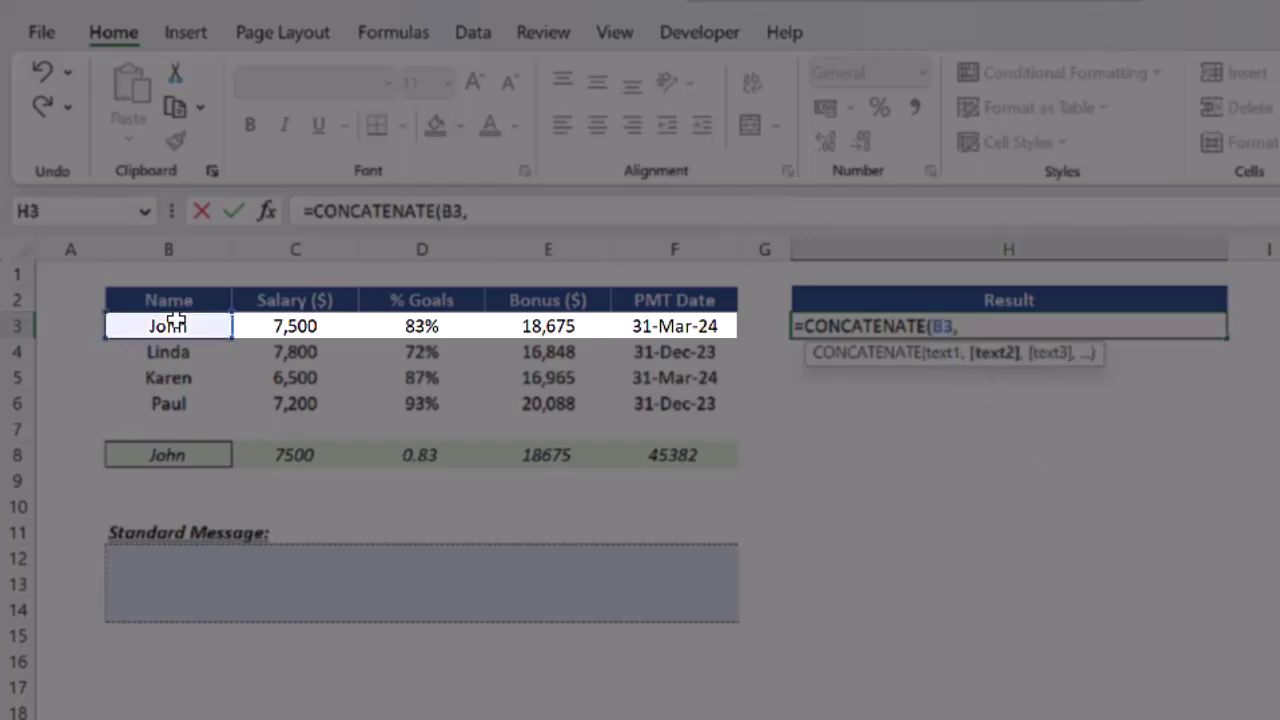
{"action": "left_click", "coordinate": [288, 328]}
{"action": "type", "text": ","}
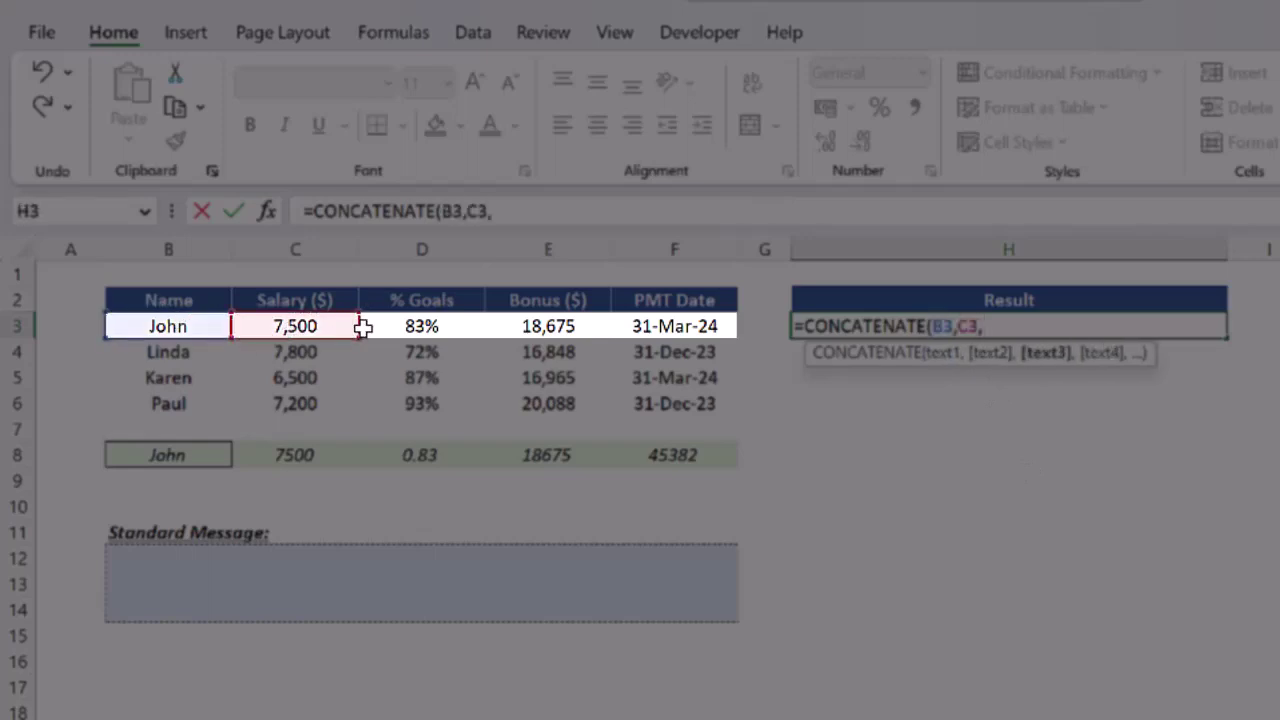
{"action": "left_click", "coordinate": [398, 328]}
{"action": "type", "text": ","}
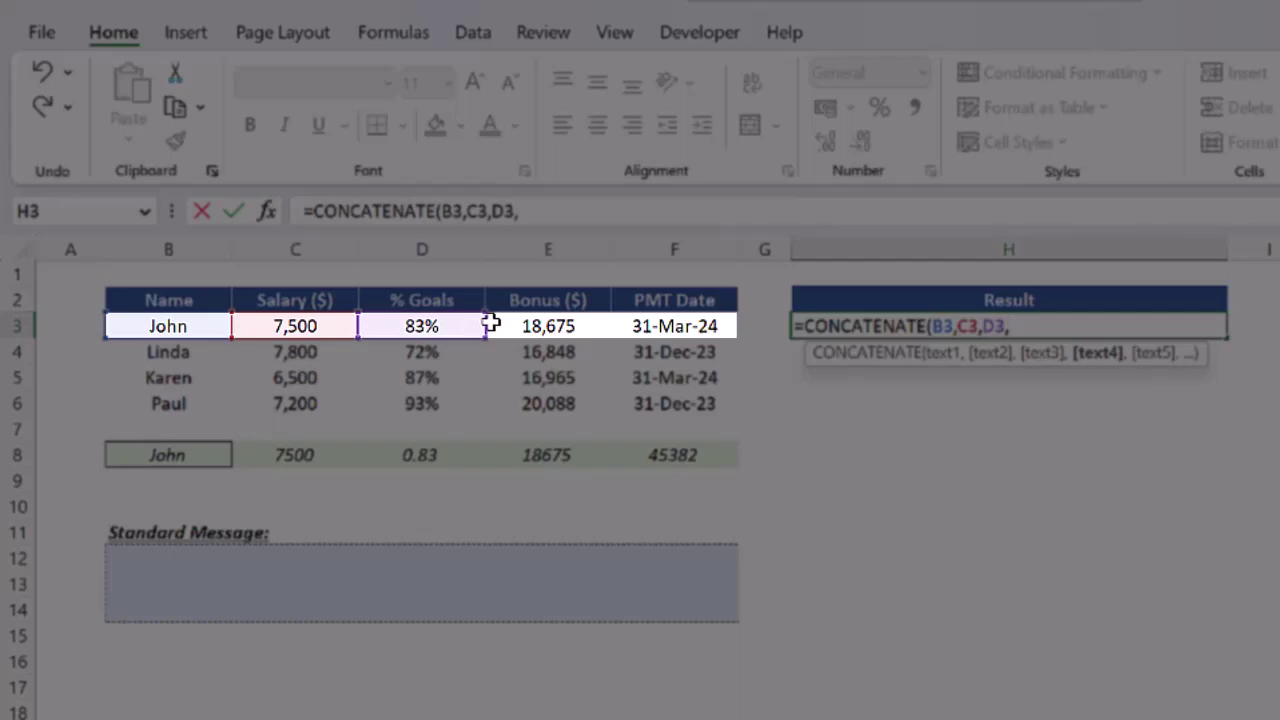
{"action": "left_click", "coordinate": [503, 324]}
{"action": "type", "text": ","}
{"action": "left_click", "coordinate": [650, 327]}
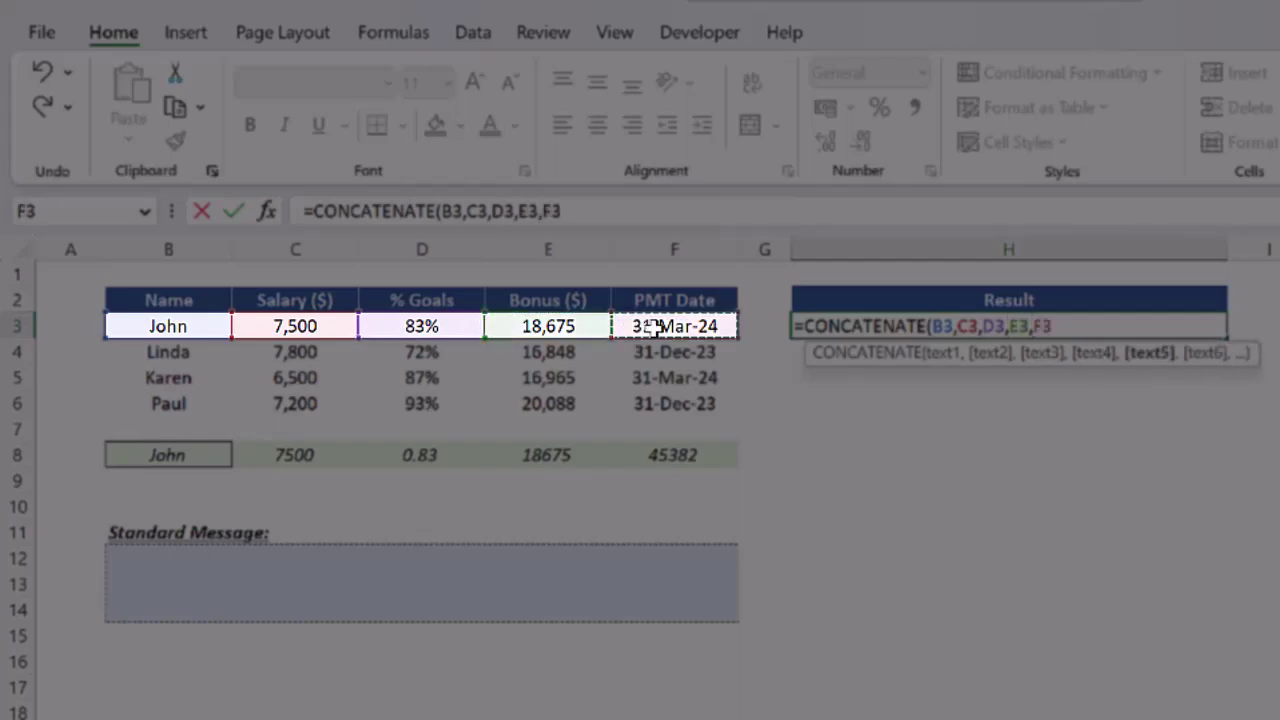
{"action": "type", "text": ")"}
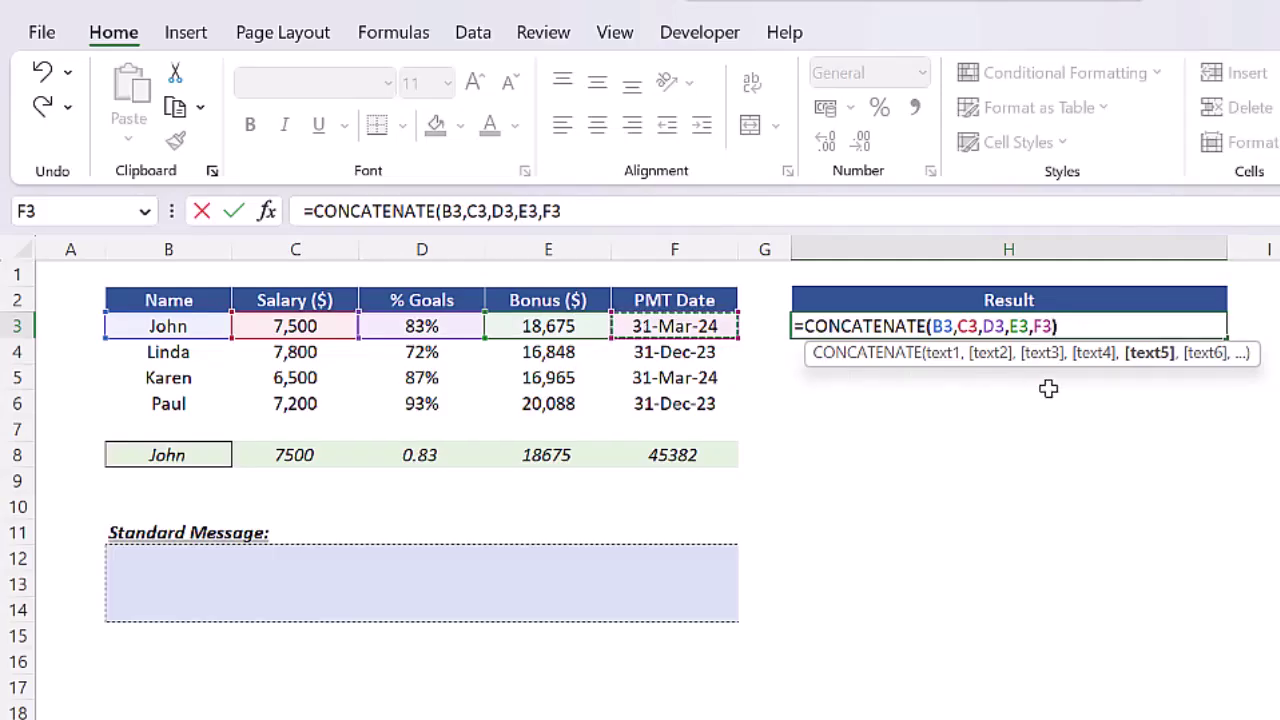
{"action": "key", "text": "Return"}
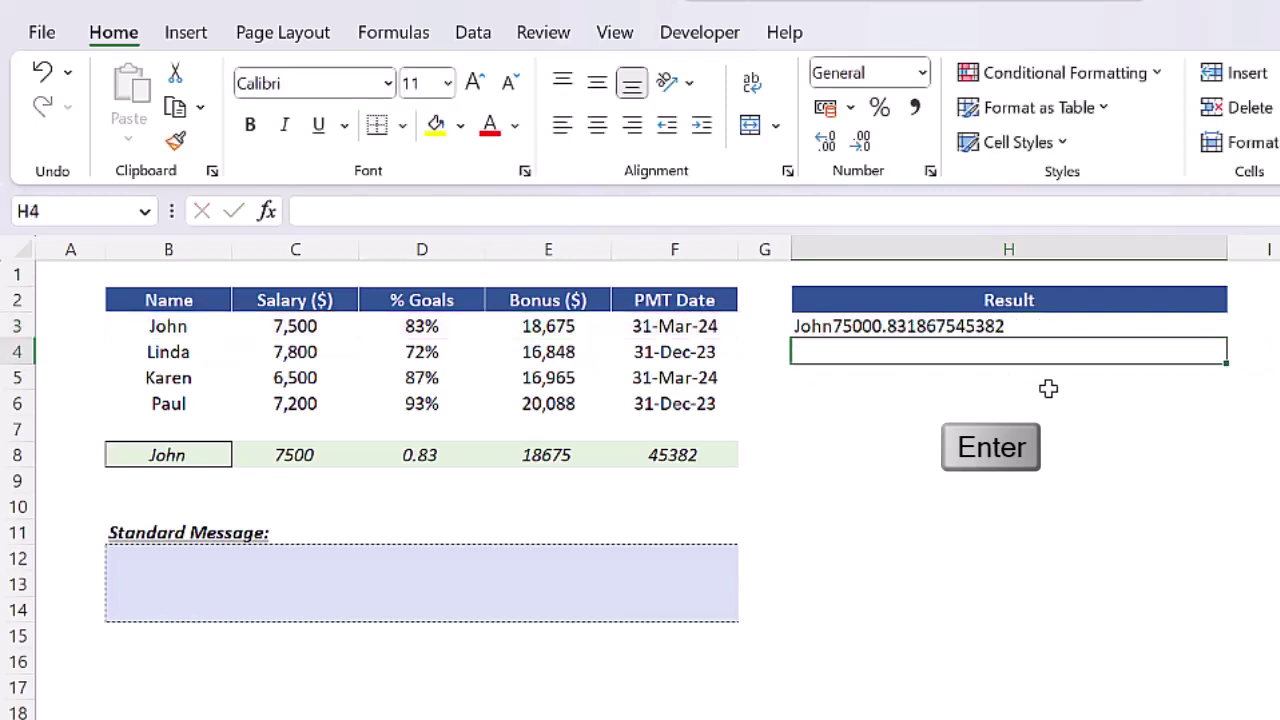
Replace the formula in H3 with =CONCAT(B3:F3) to join the whole row as one range
{"action": "left_click", "coordinate": [1010, 331]}
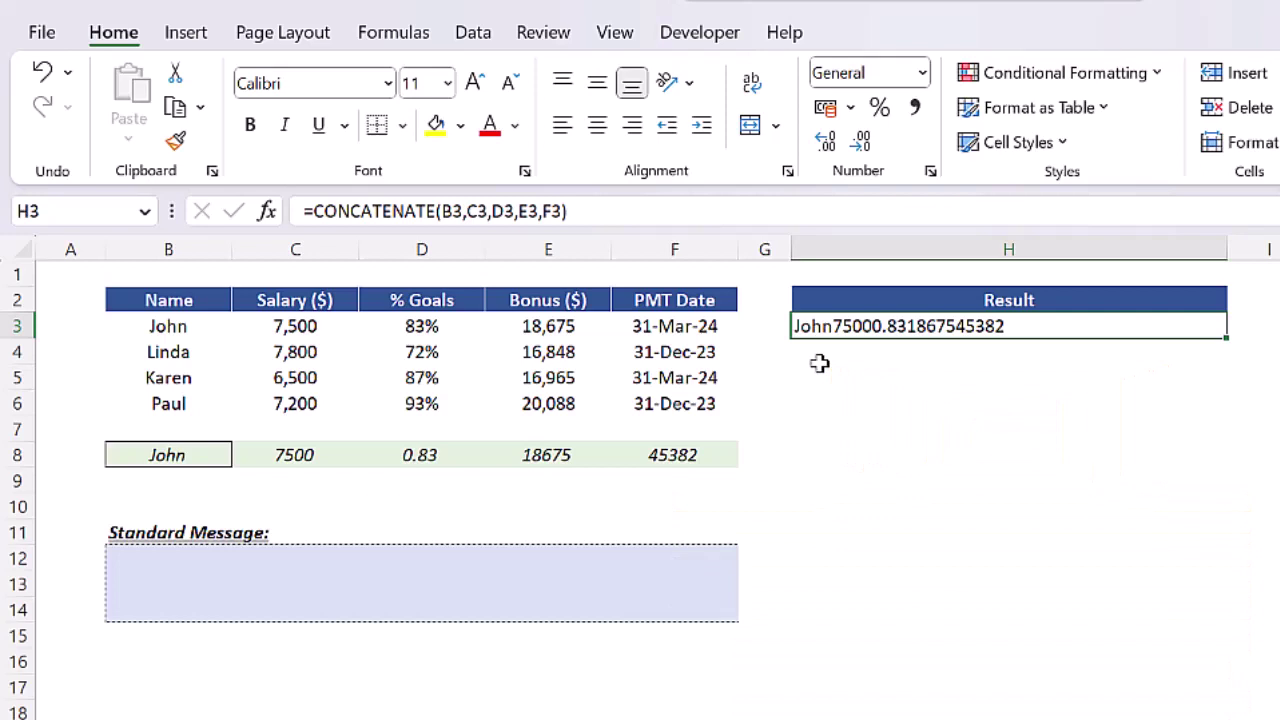
{"action": "type", "text": "=con"}
{"action": "key", "text": "Tab"}
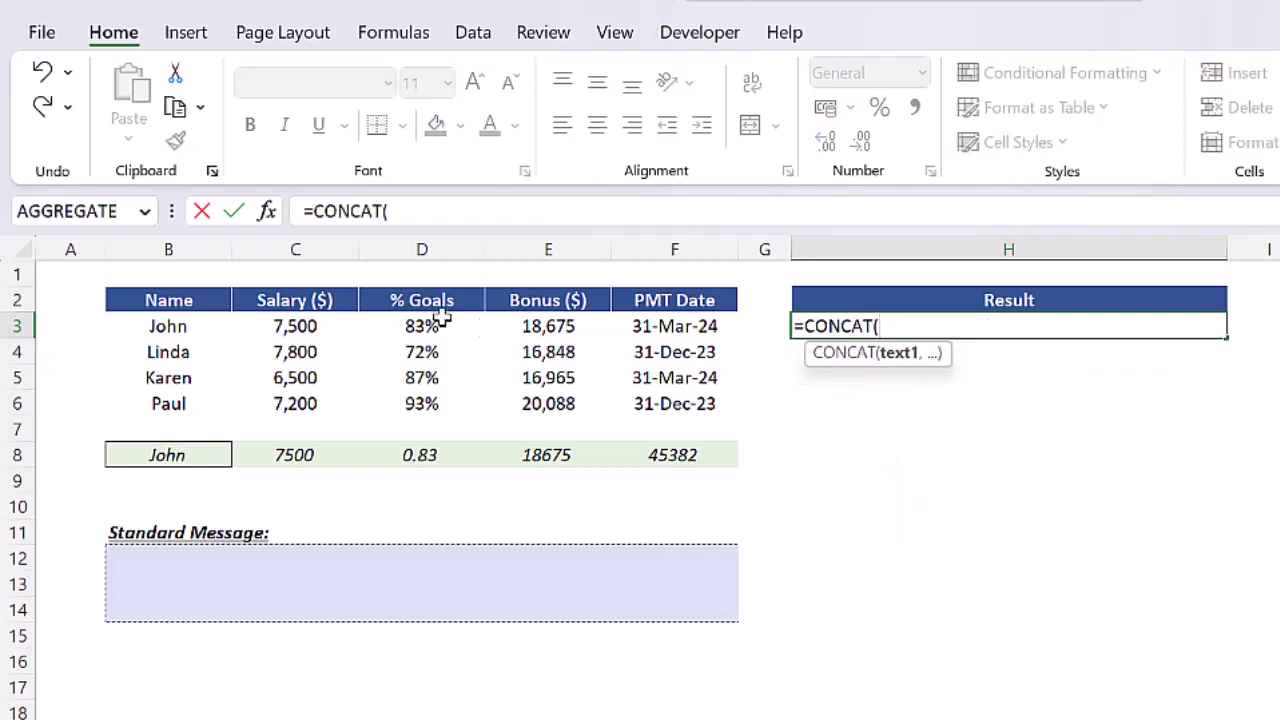
{"action": "left_click", "coordinate": [127, 334]}
{"action": "key", "text": "ctrl+shift+Right"}
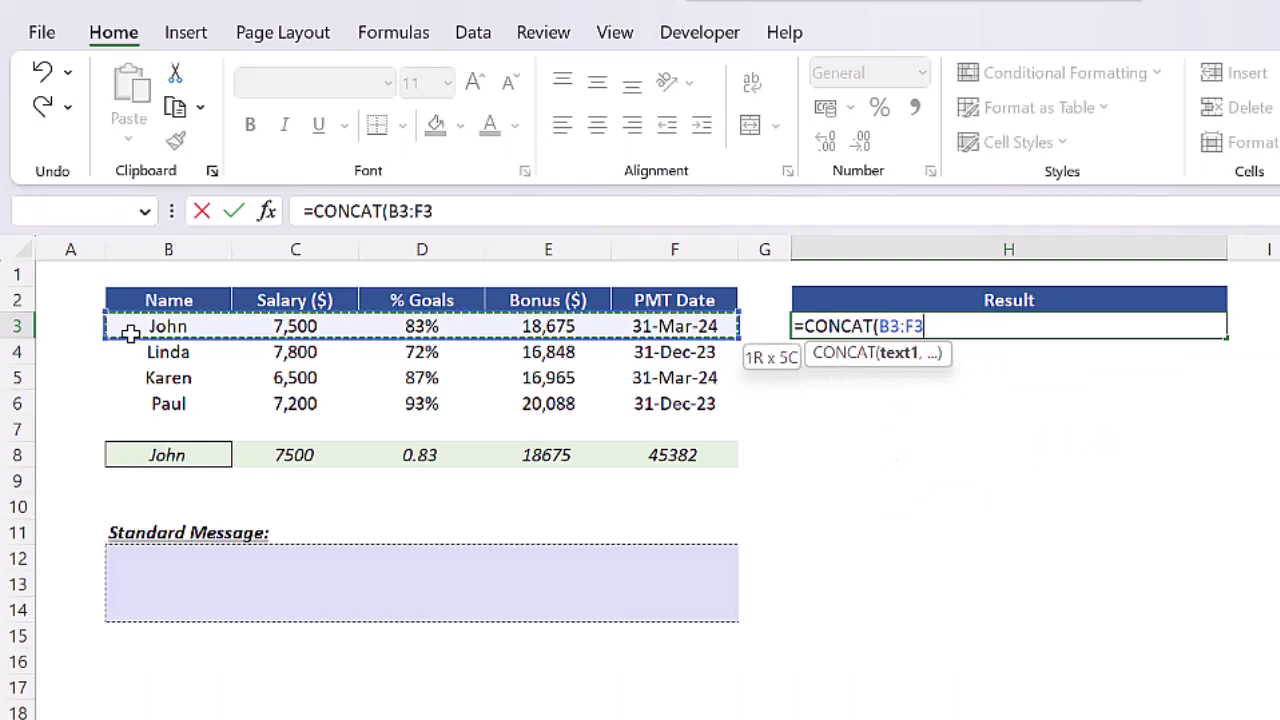
{"action": "type", "text": ")"}
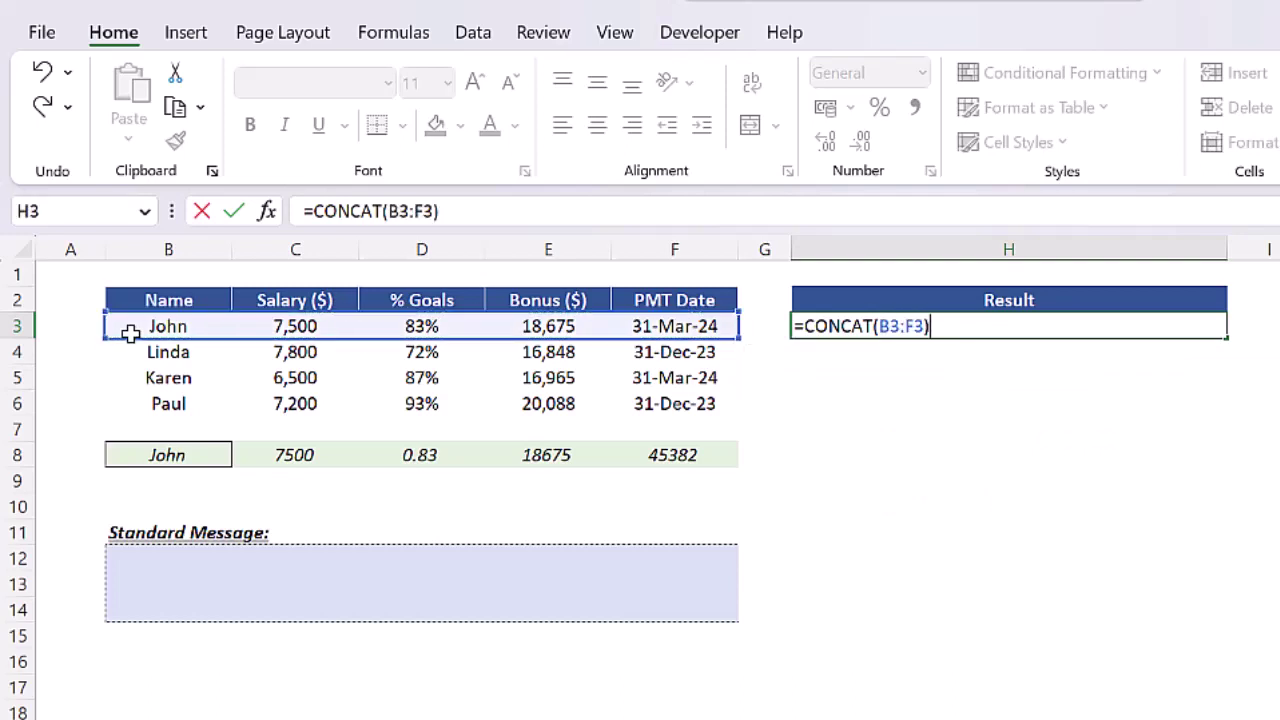
{"action": "key", "text": "Return"}
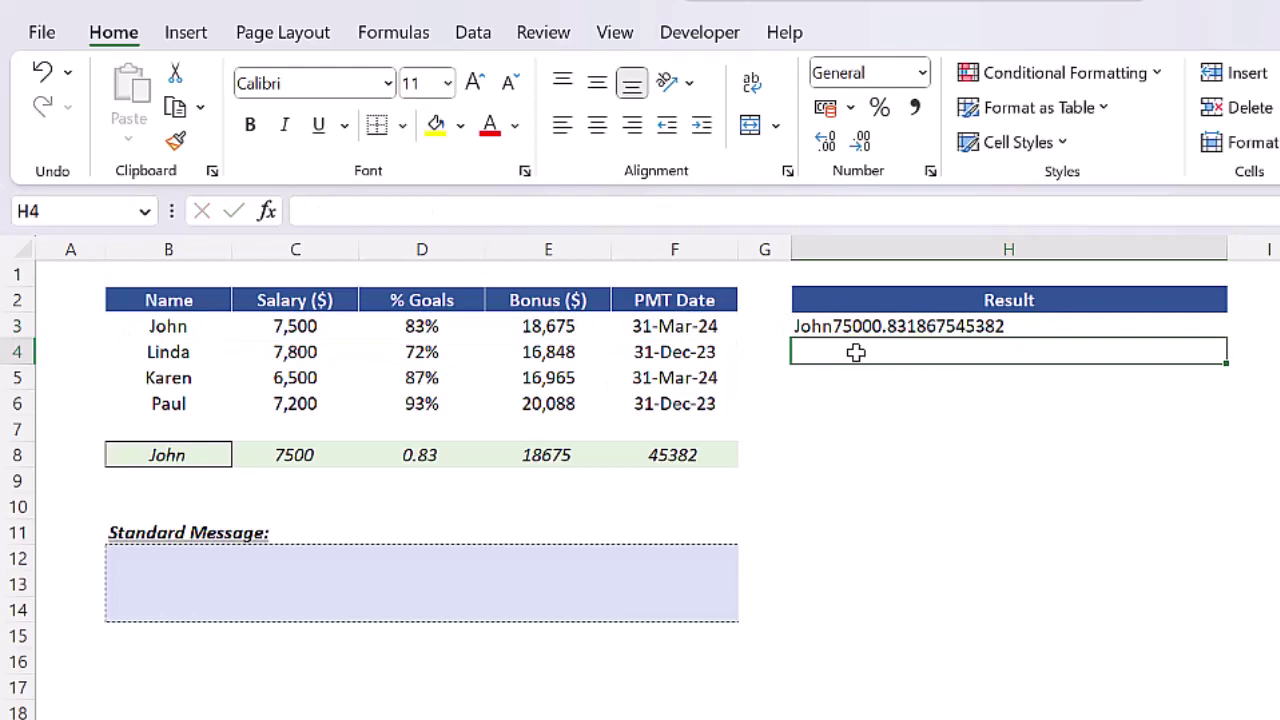
{"action": "left_click", "coordinate": [914, 330]}
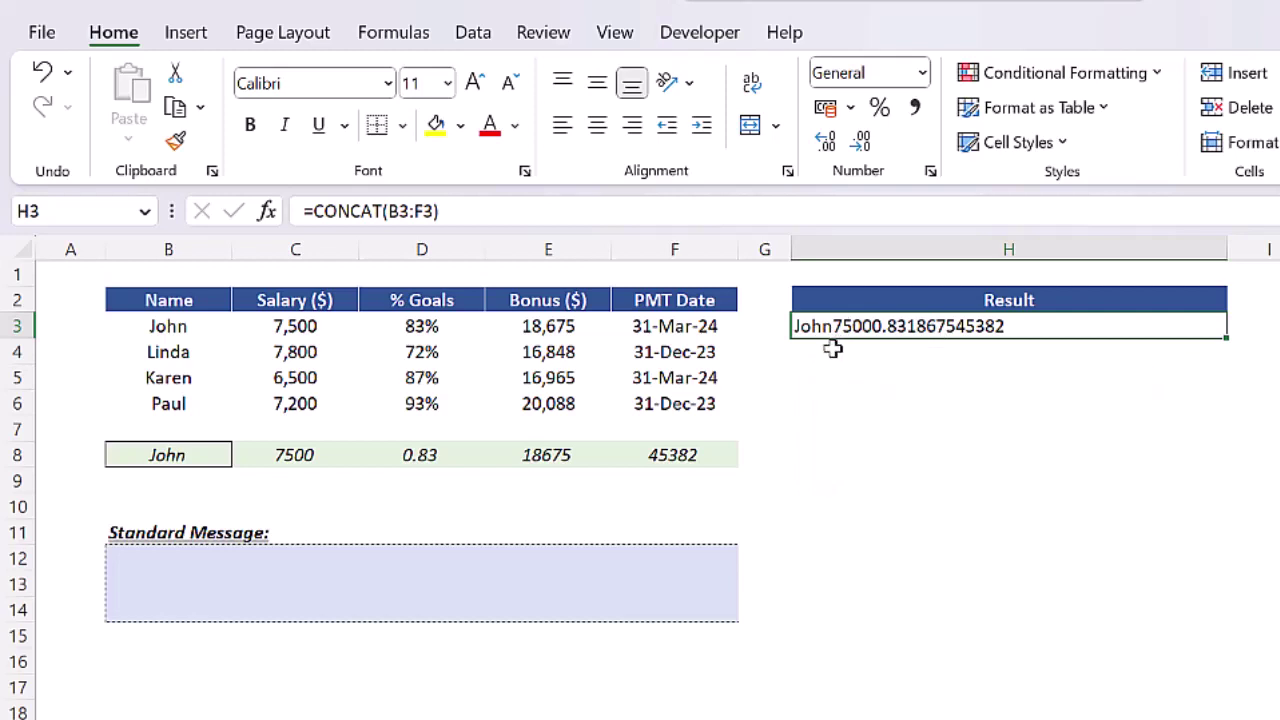
{"action": "left_click", "coordinate": [206, 293]}
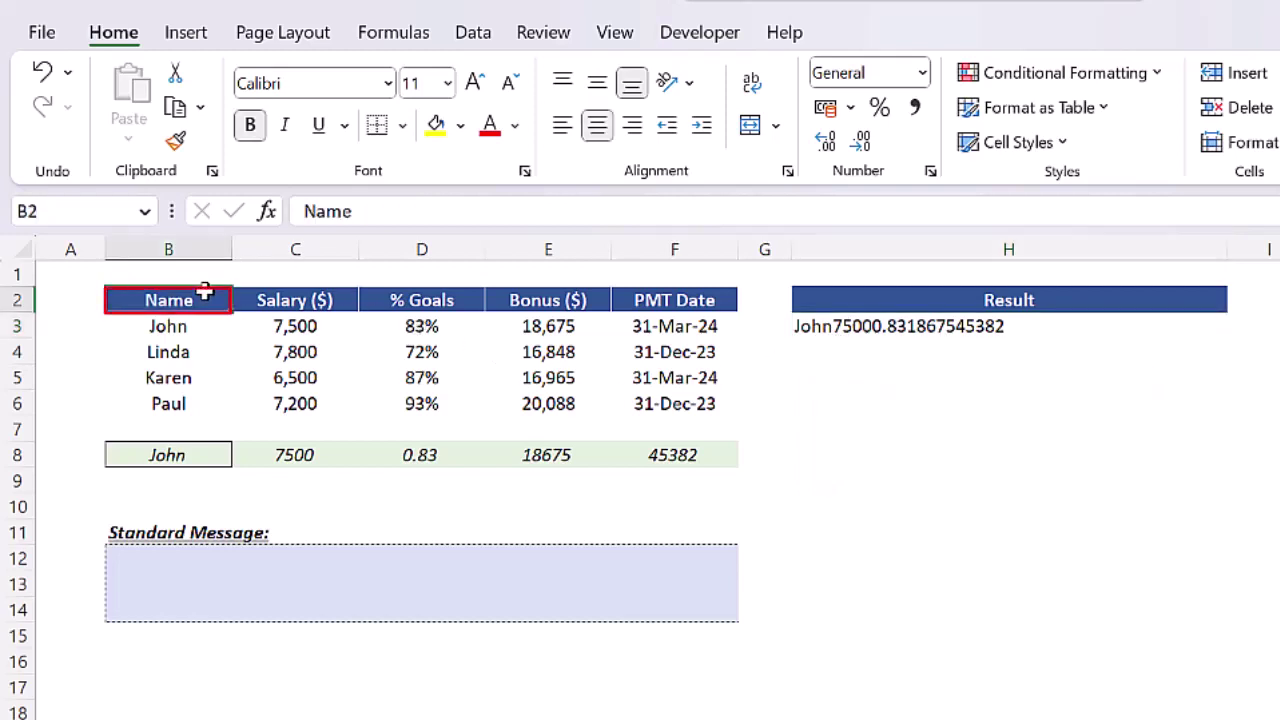
{"action": "left_click", "coordinate": [290, 297]}
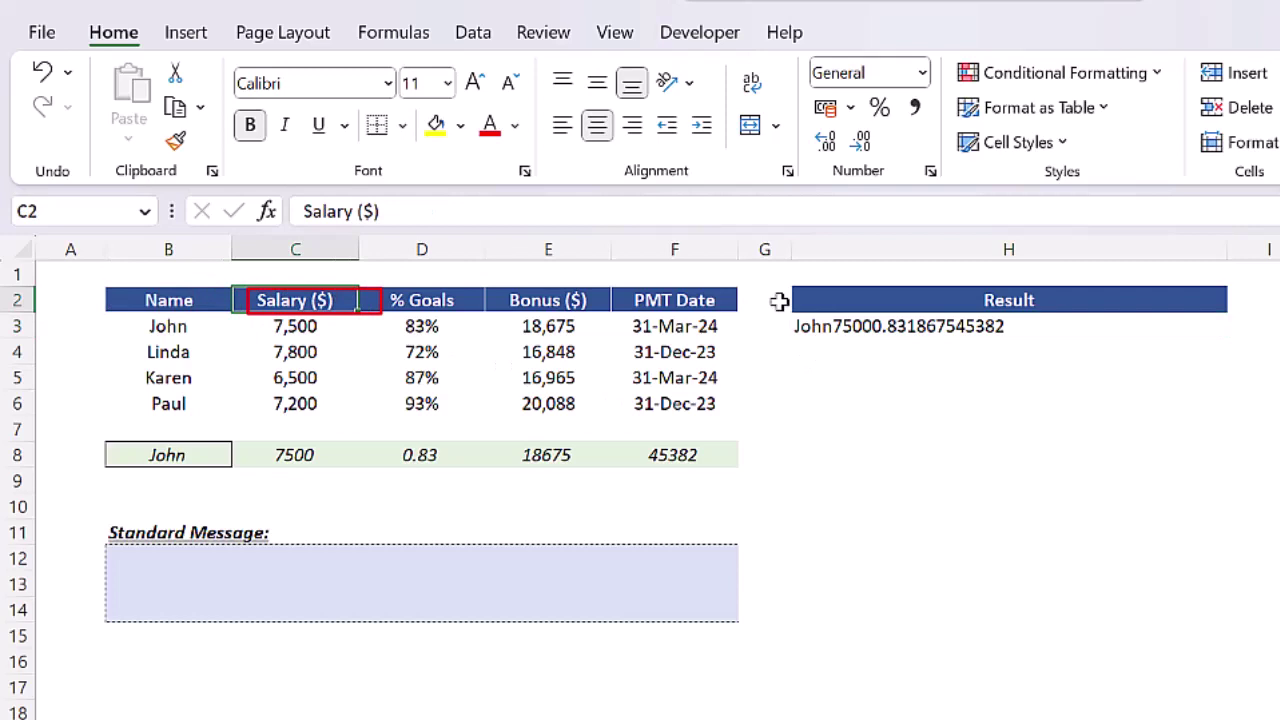
Replace the formula in H3 with =CONCAT(B3," - ",C3) to join the name and salary with a dash
{"action": "left_click", "coordinate": [851, 327]}
{"action": "type", "text": "=co"}
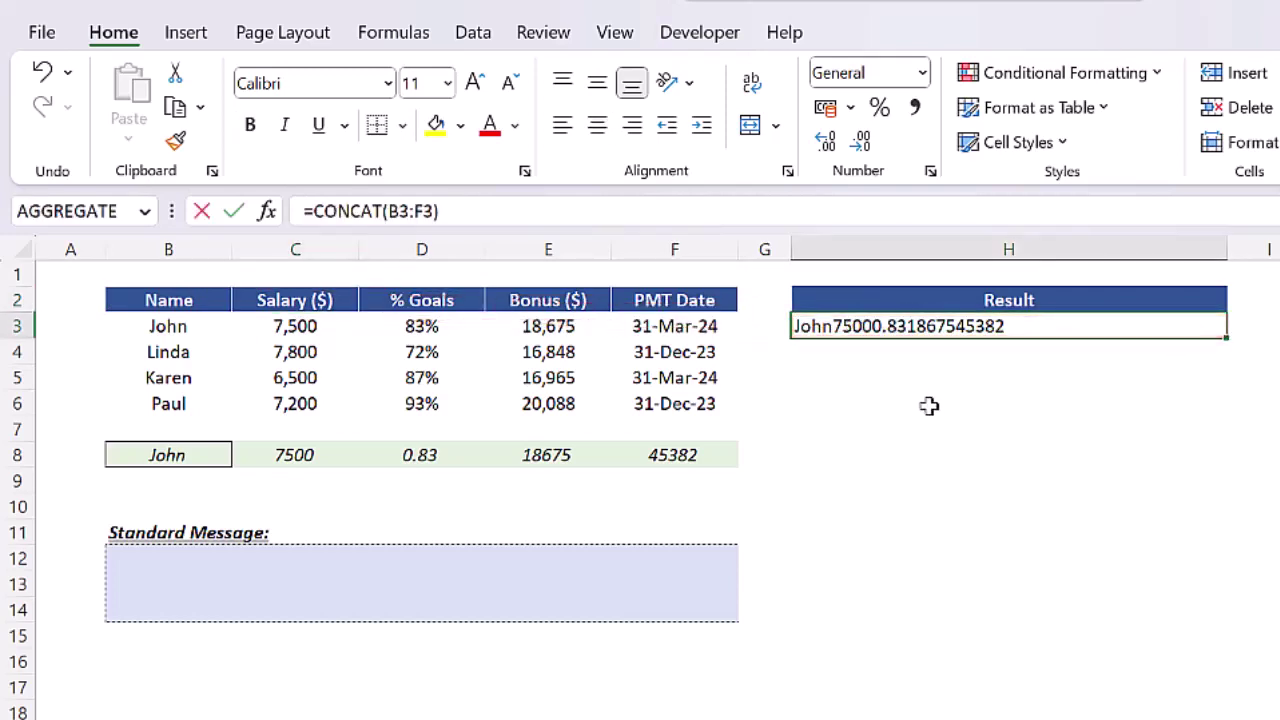
{"action": "type", "text": "n"}
{"action": "key", "text": "Tab"}
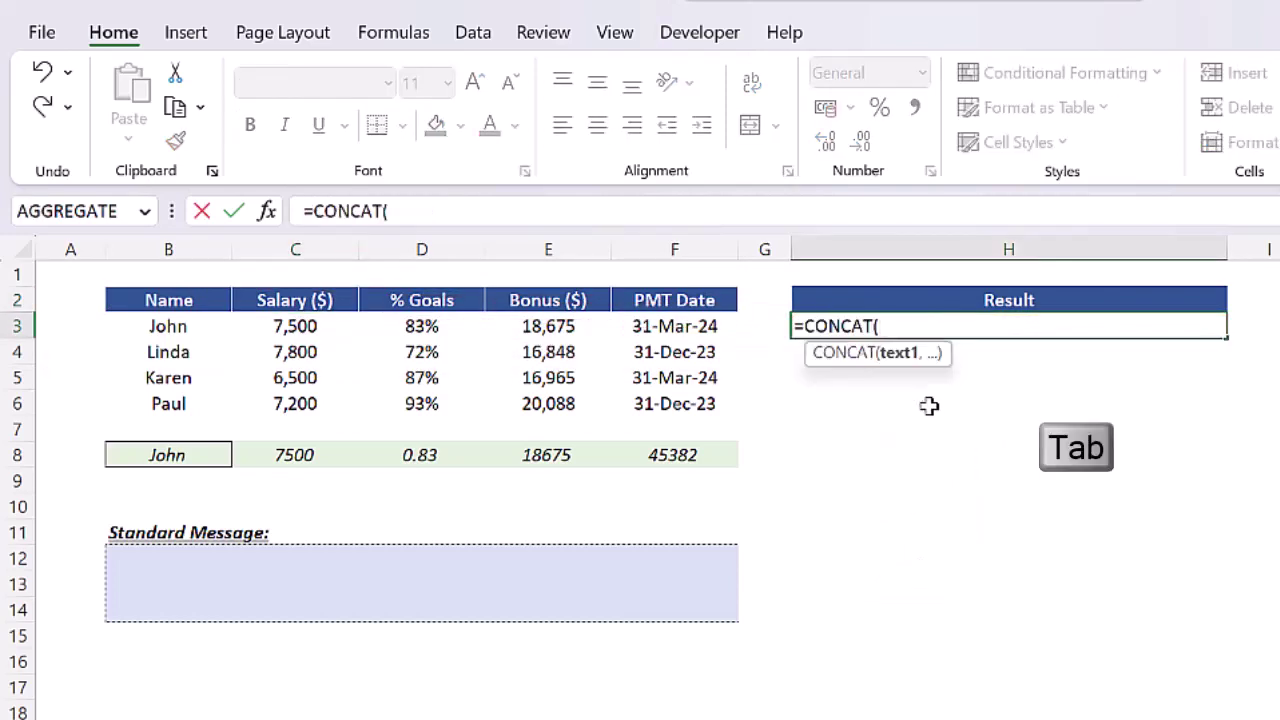
{"action": "key", "text": "Left"}
{"action": "key", "text": "Left"}
{"action": "key", "text": "Left"}
{"action": "key", "text": "Left"}
{"action": "key", "text": "Left"}
{"action": "key", "text": "Left"}
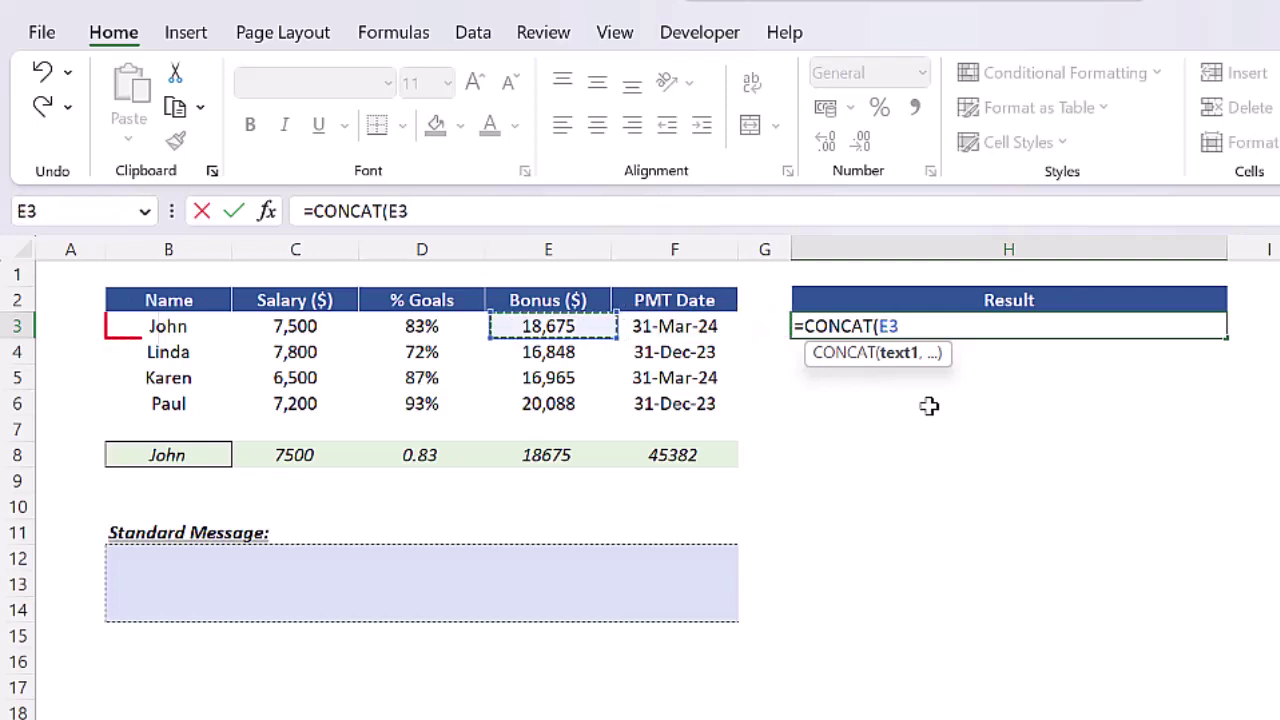
{"action": "key", "text": "F2"}
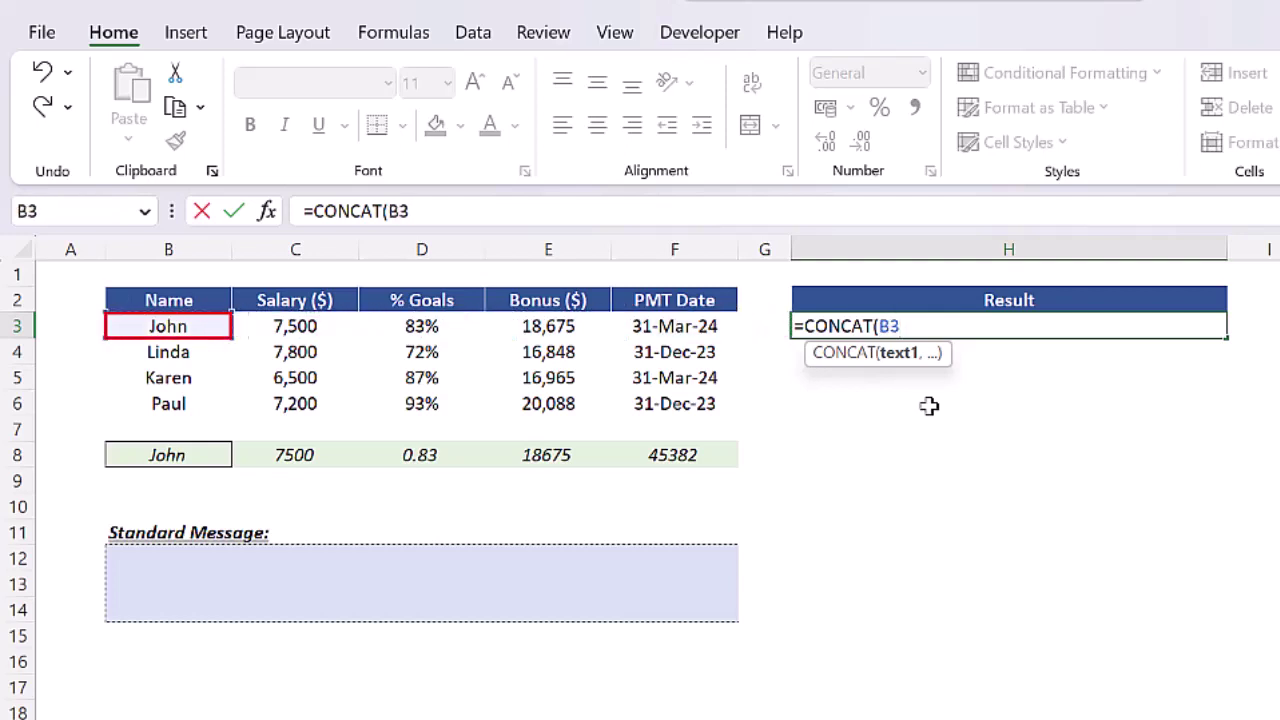
{"action": "type", "text": ","}
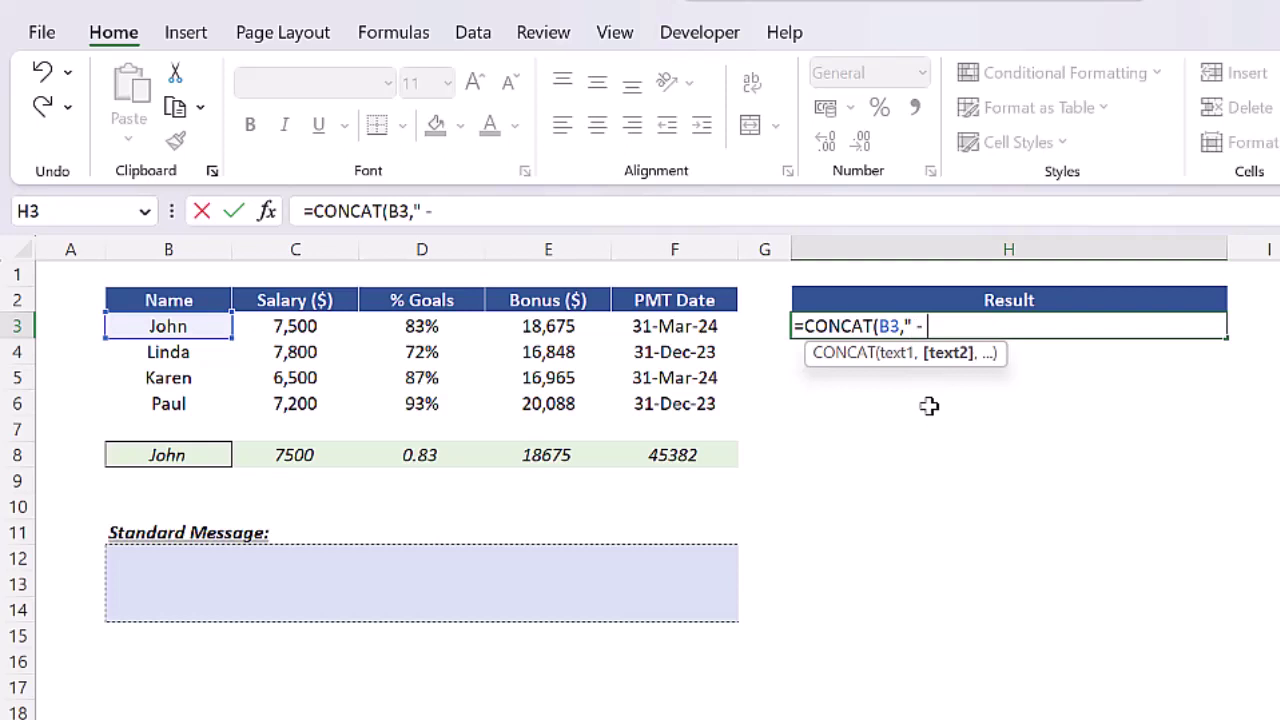
{"action": "type", "text": "- \","}
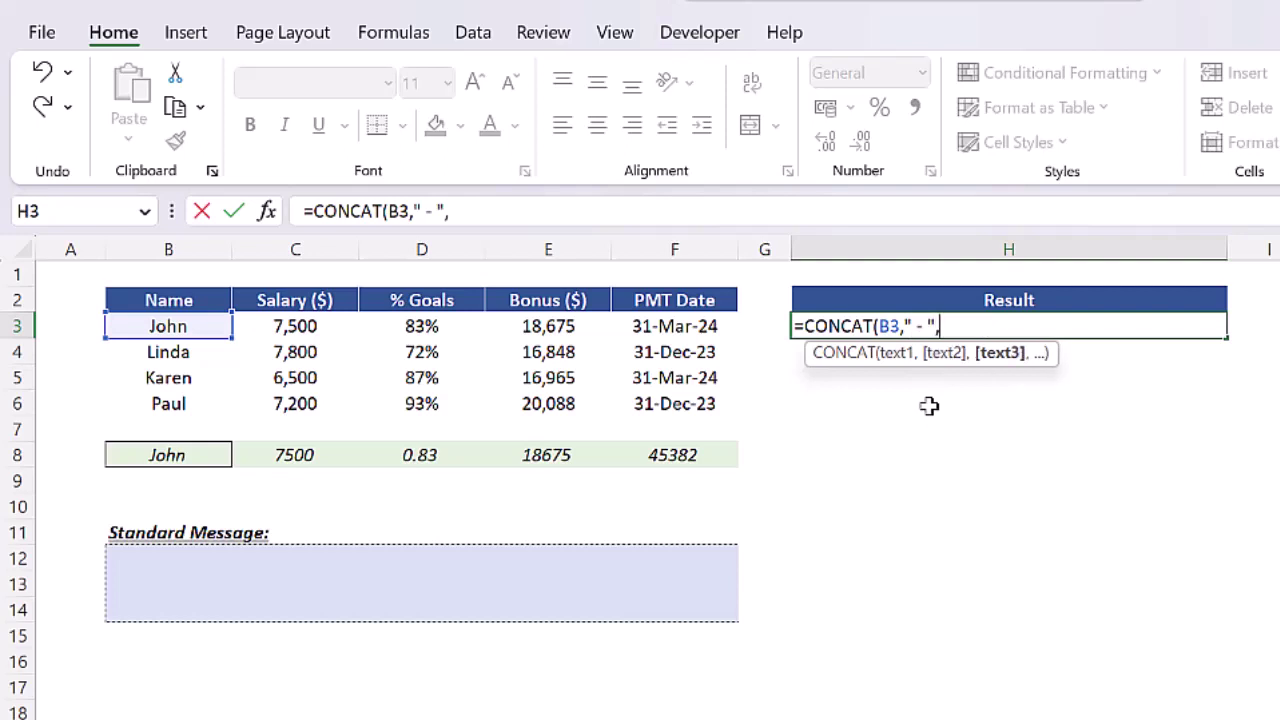
{"action": "left_click", "coordinate": [300, 326]}
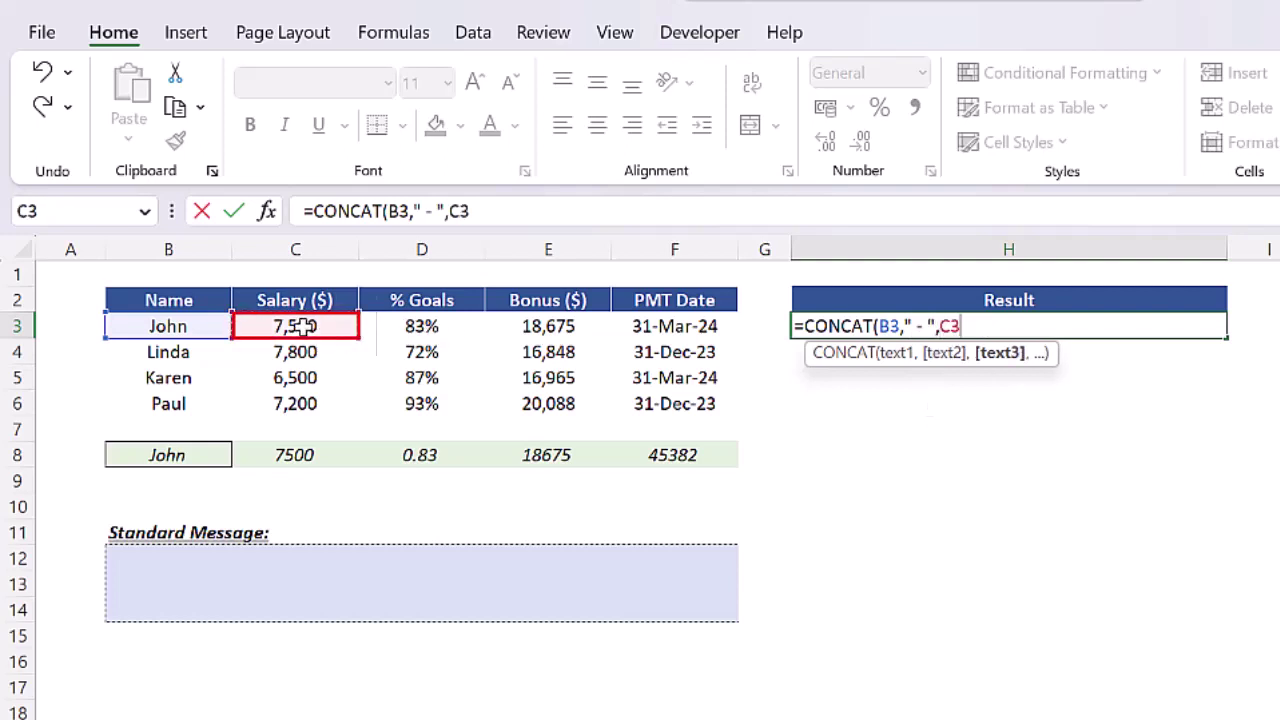
{"action": "type", "text": ")"}
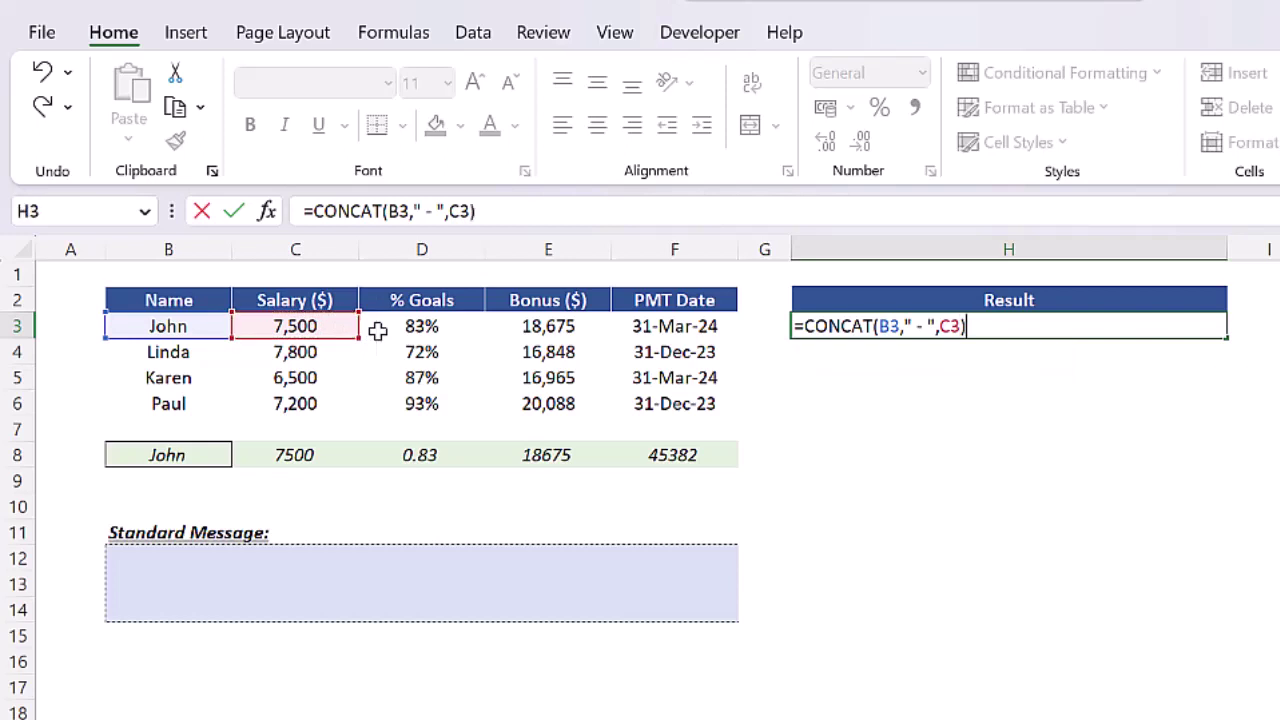
{"action": "key", "text": "Return"}
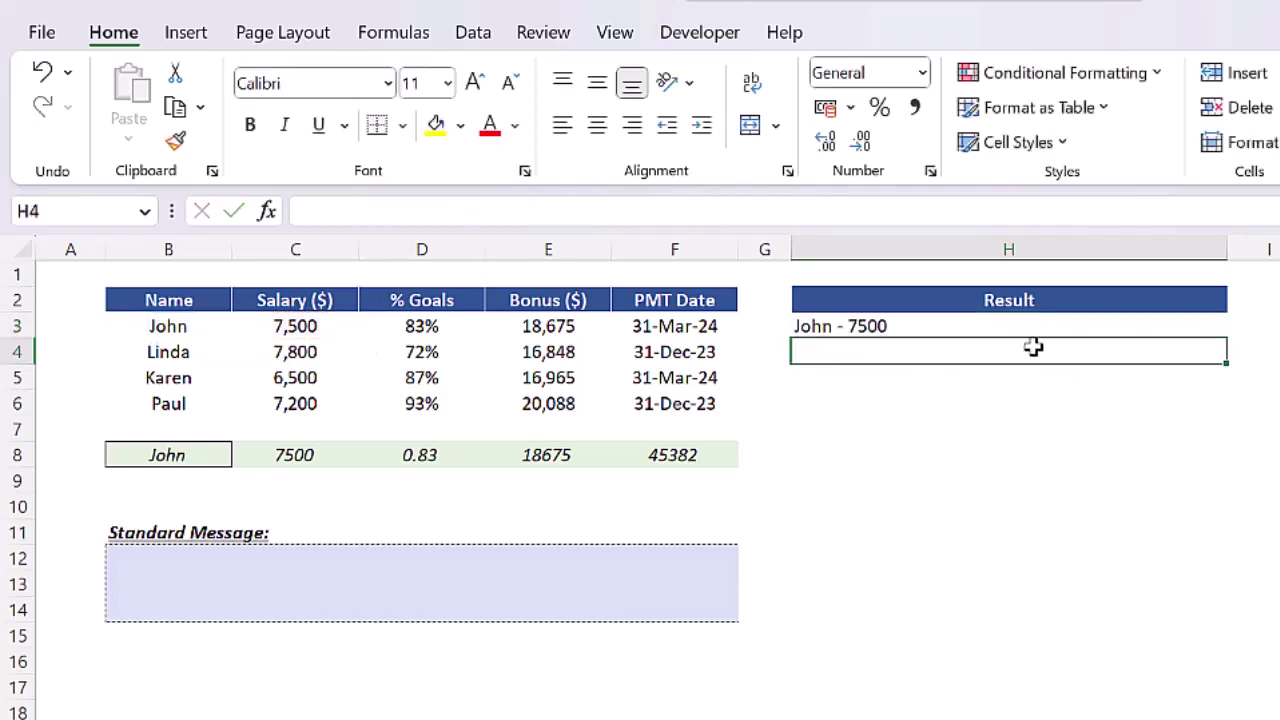
Wrap C3 in the H3 formula in TEXT with the format "$ 0,000", giving =CONCAT(B3," - ",TEXT(C3,"$ 0,000"))
{"action": "left_click", "coordinate": [965, 332]}
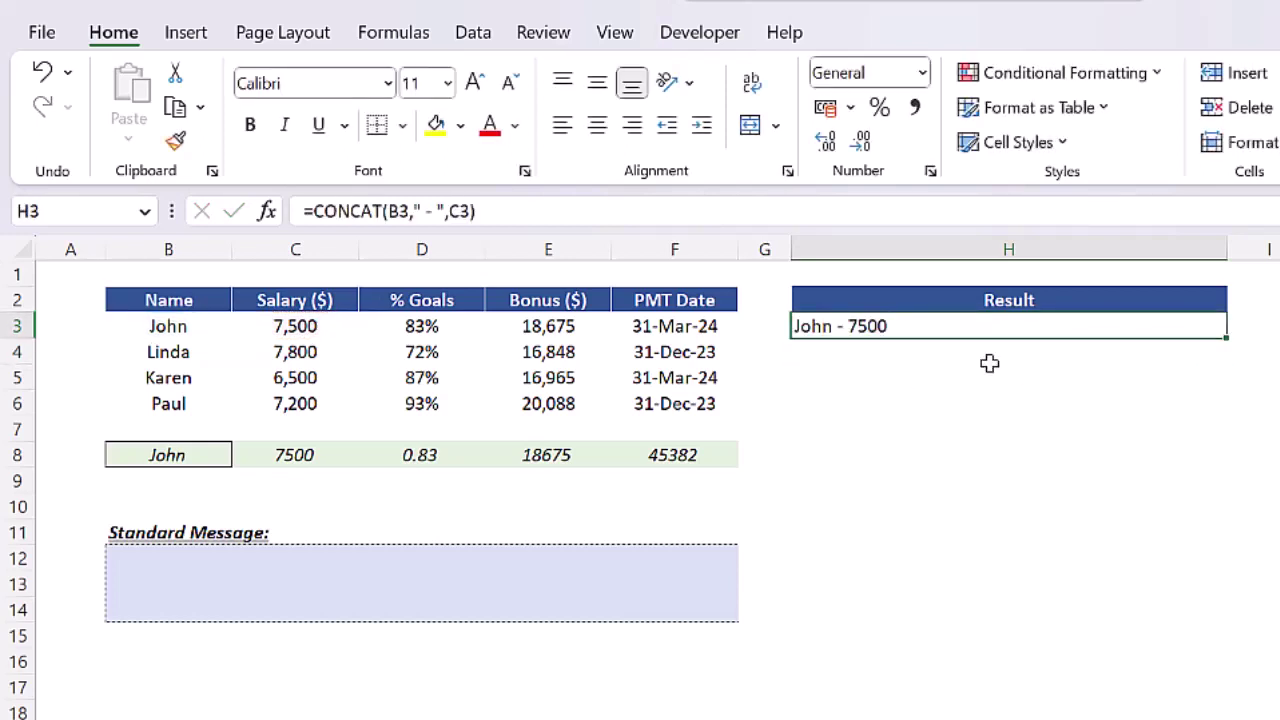
{"action": "left_click", "coordinate": [335, 330]}
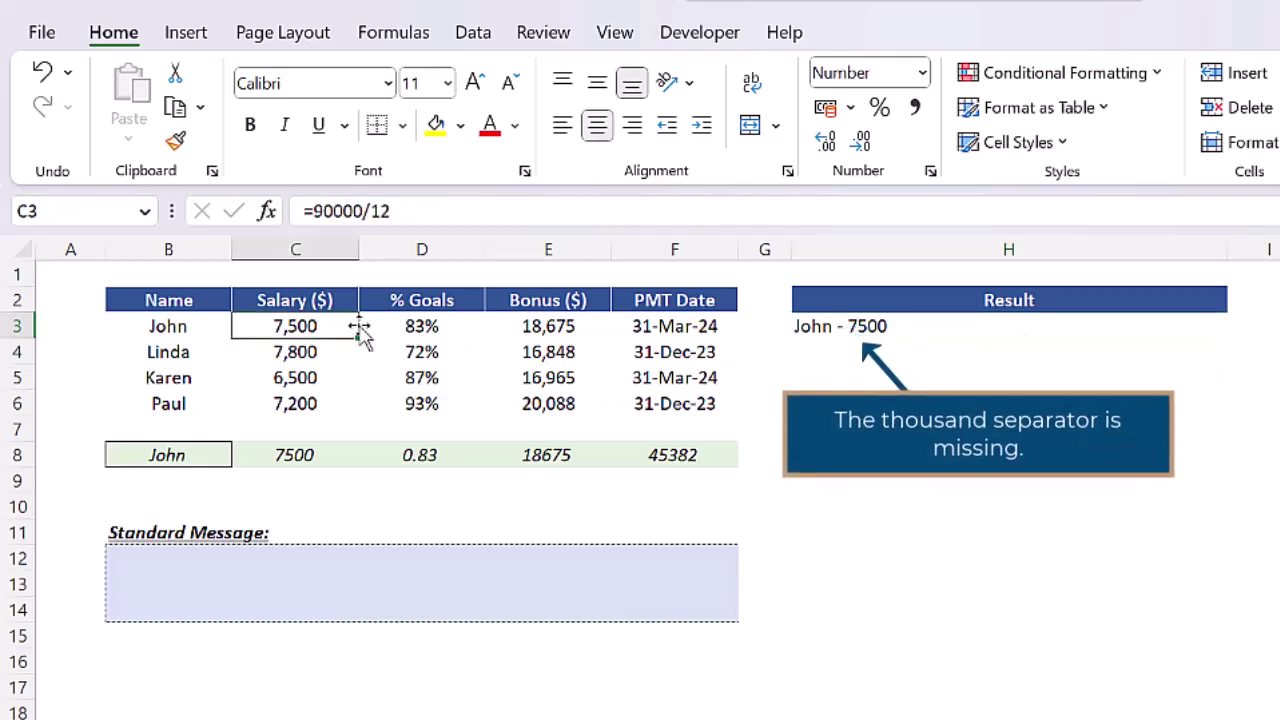
{"action": "left_click", "coordinate": [820, 327]}
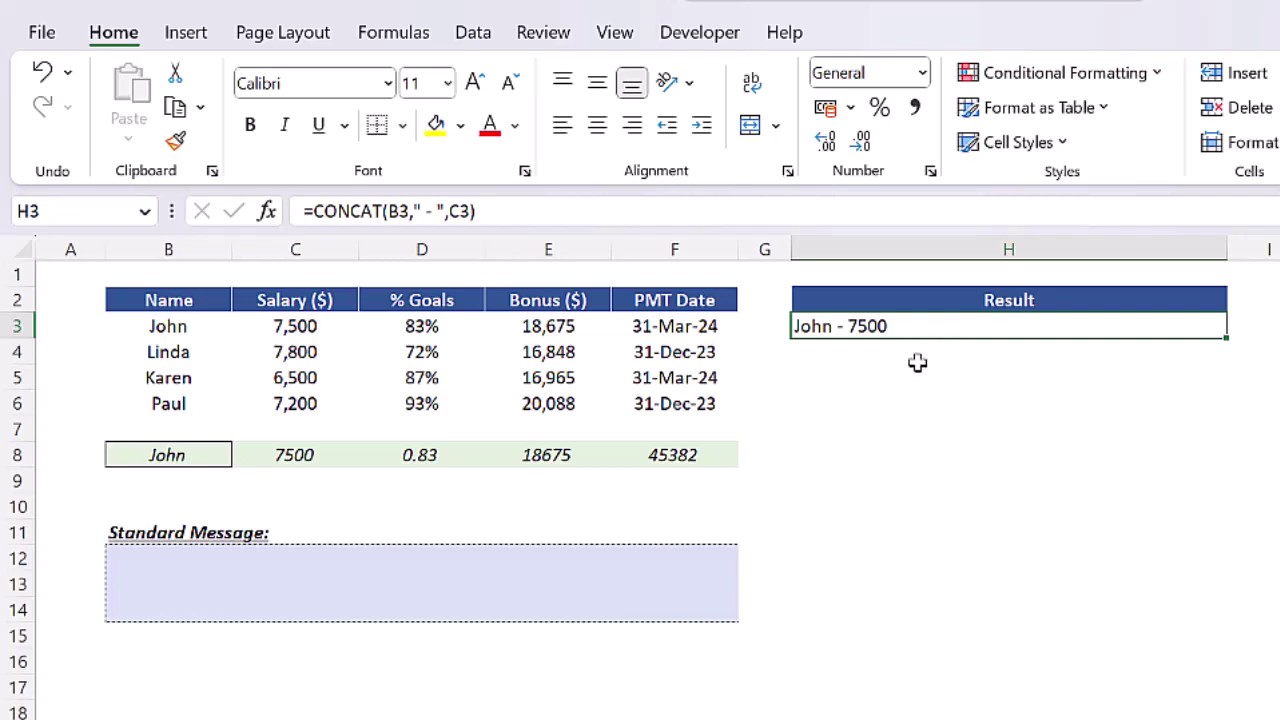
{"action": "key", "text": "F2"}
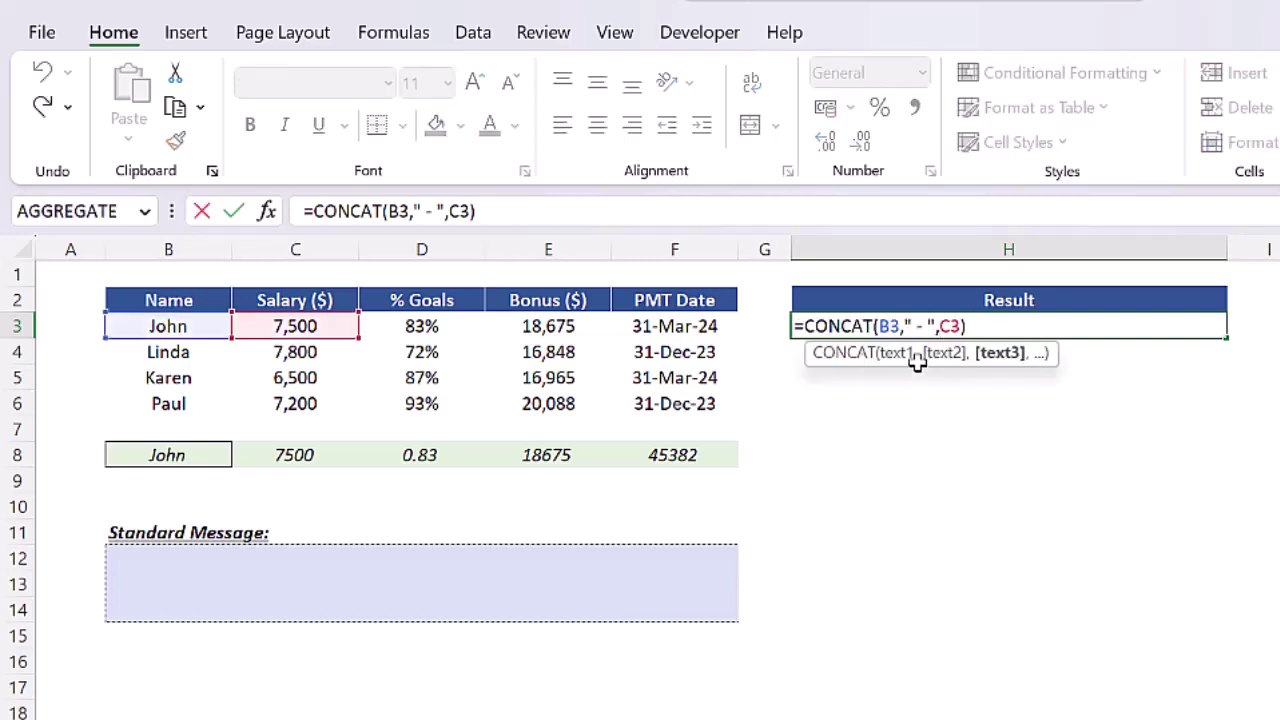
{"action": "key", "text": "Left"}
{"action": "key", "text": "Left"}
{"action": "key", "text": "Left"}
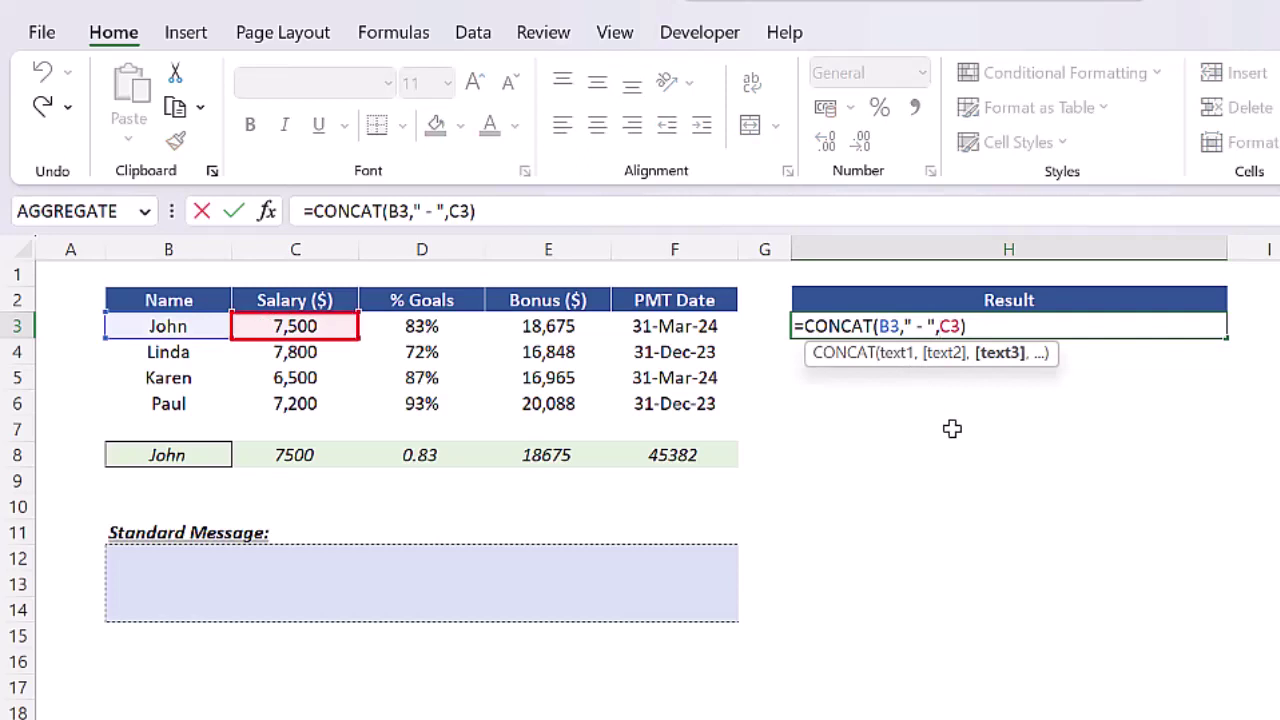
{"action": "type", "text": "tex"}
{"action": "key", "text": "Tab"}
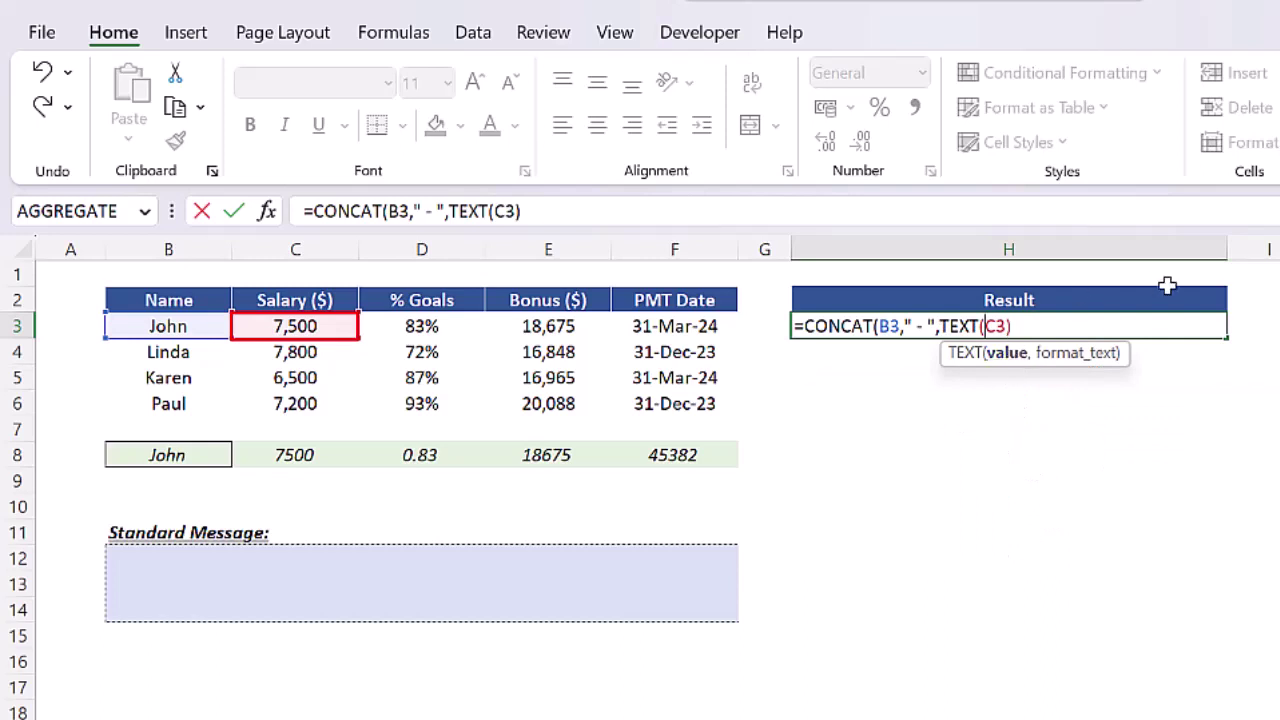
{"action": "type", "text": ","}
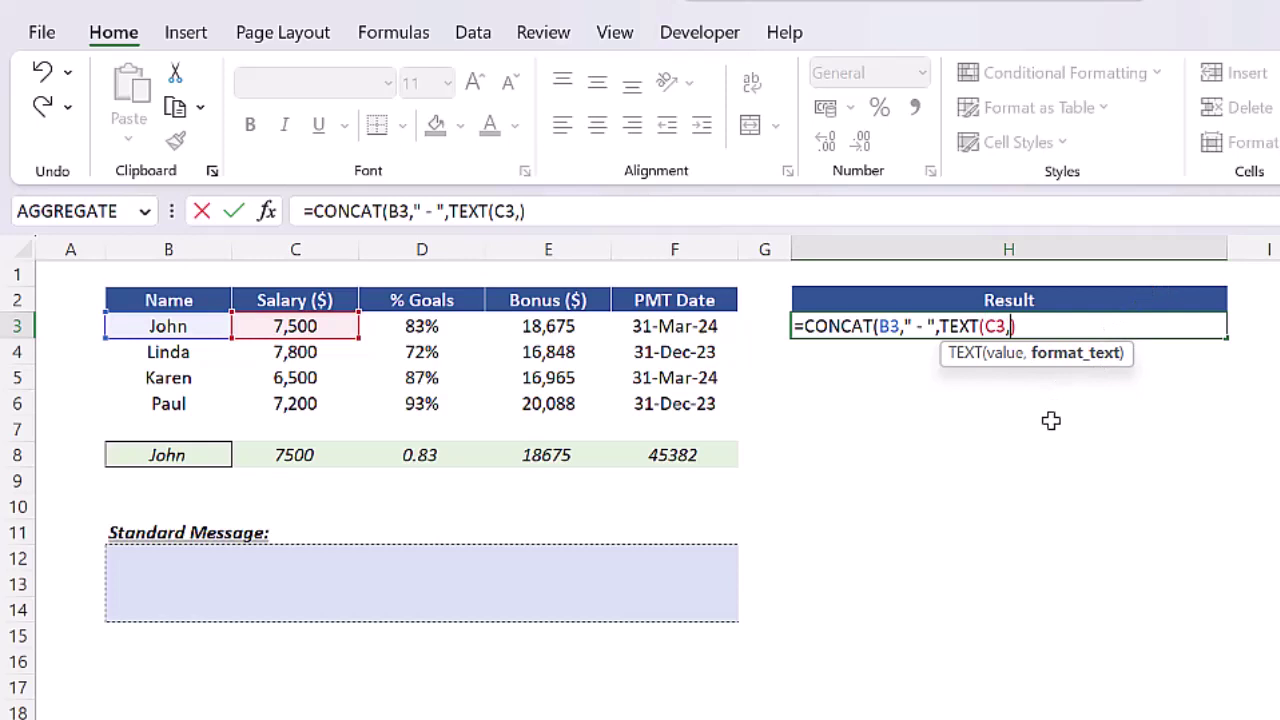
{"action": "type", "text": "\"$ 0"}
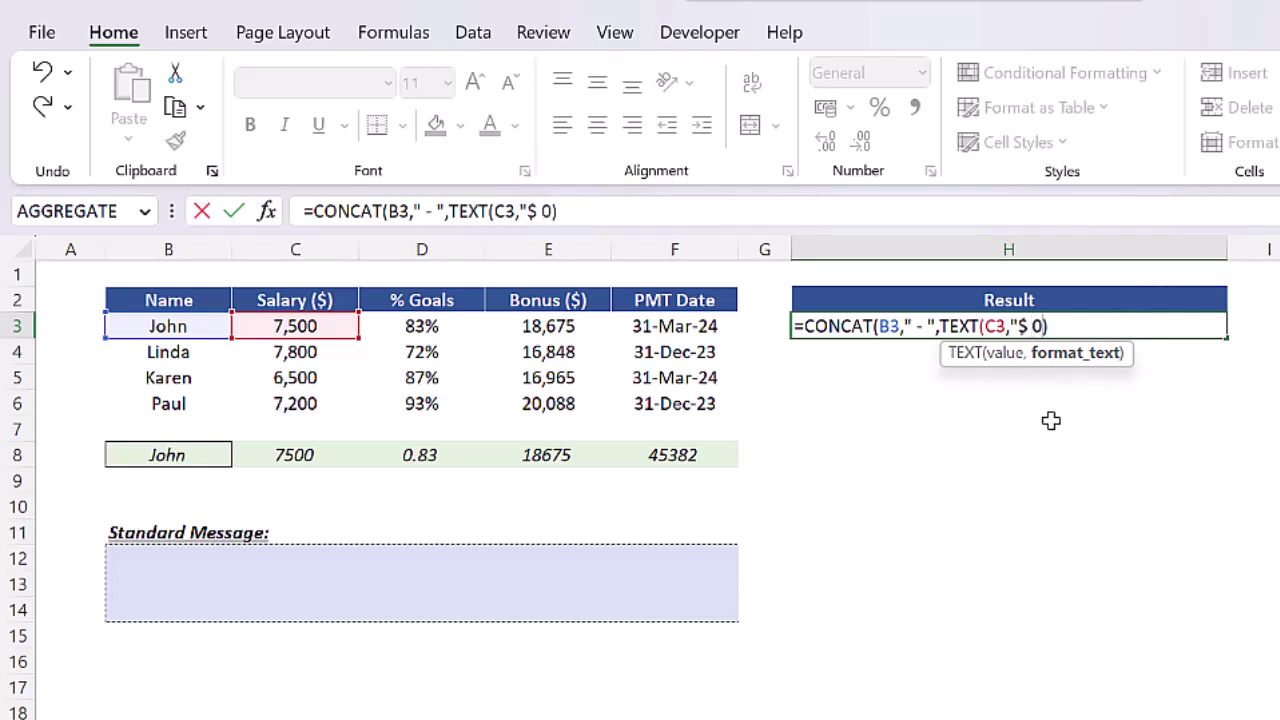
{"action": "type", "text": ",000"}
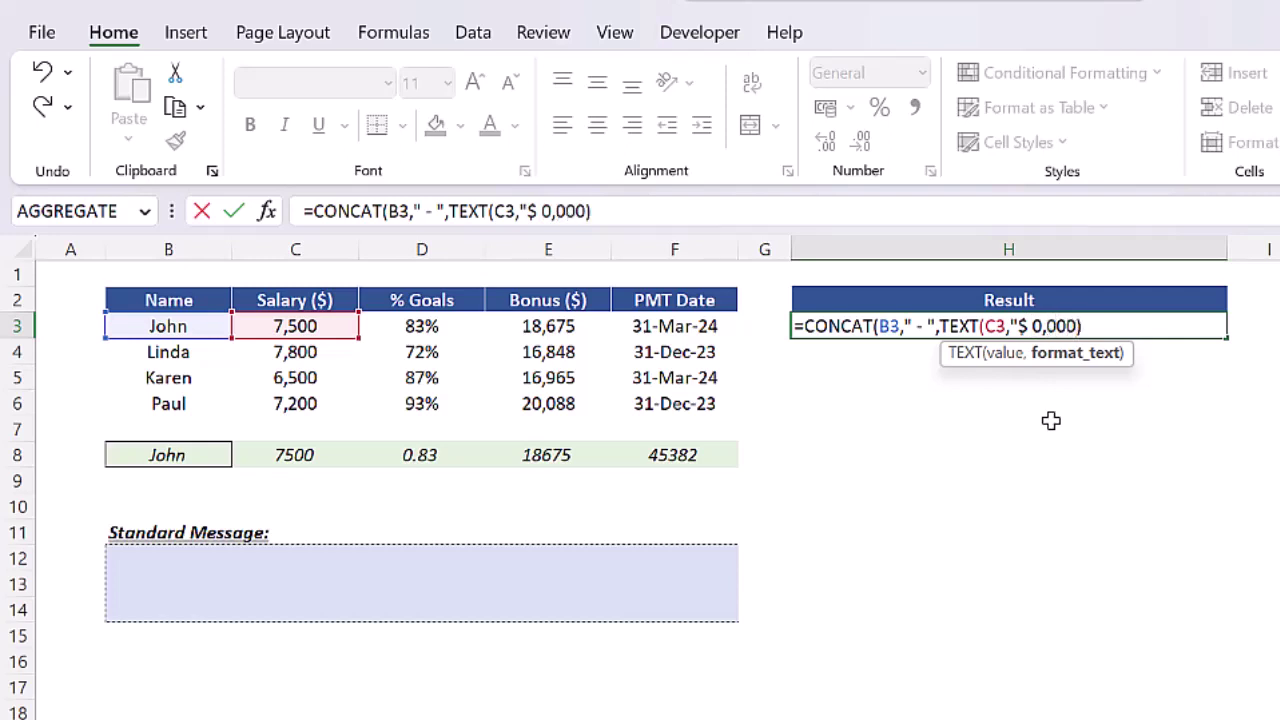
{"action": "type", "text": "\""}
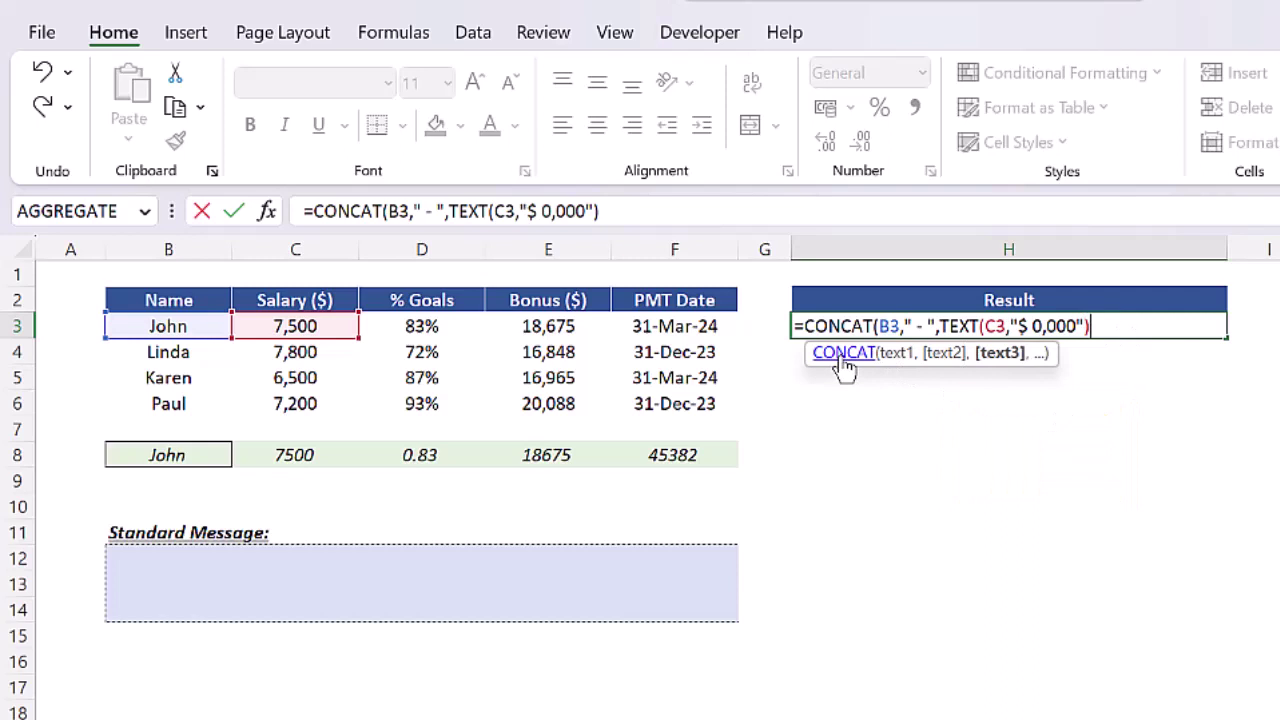
{"action": "type", "text": ")"}
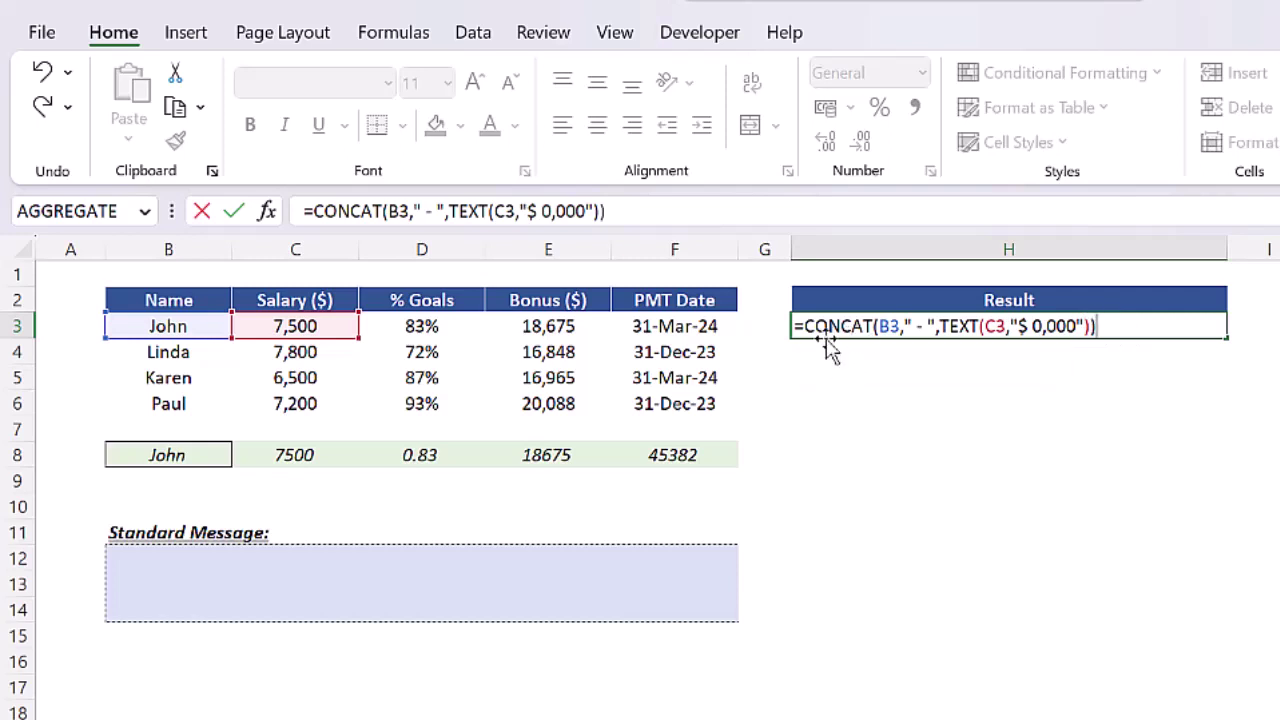
{"action": "key", "text": "Return"}
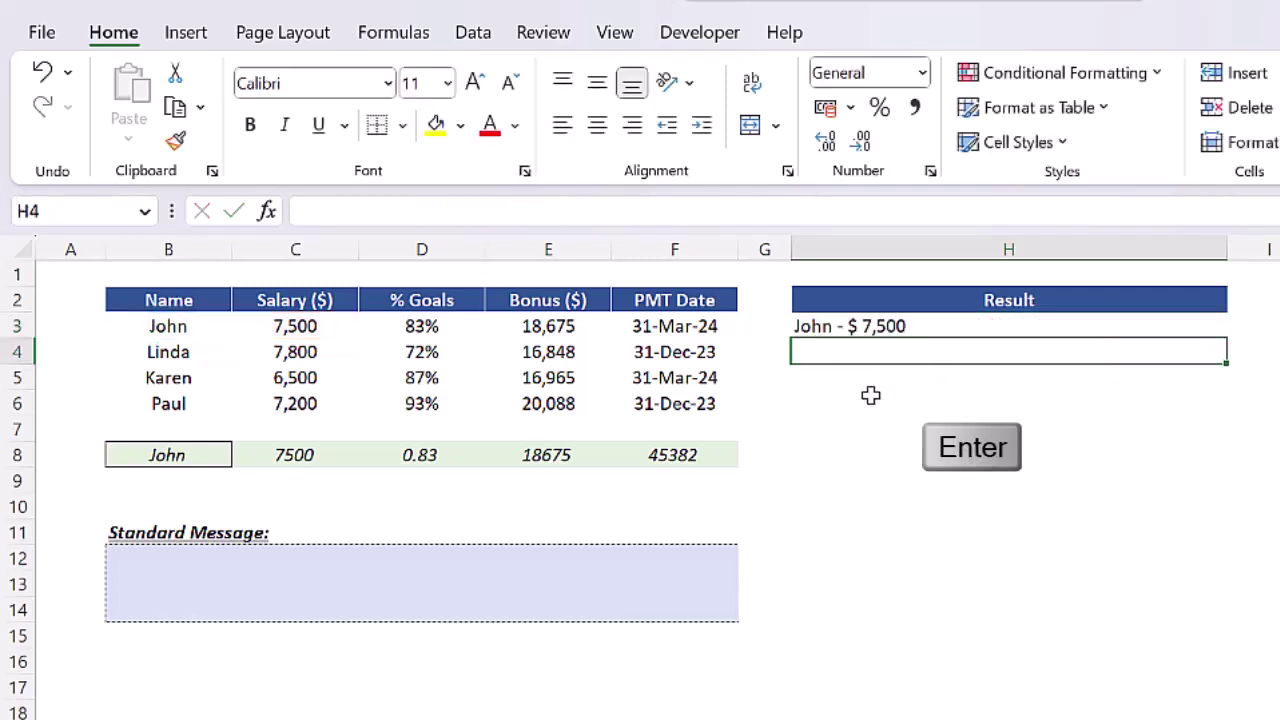
Fill the dash-separated name and salary formula from H3 down through H6
{"action": "key", "text": "Up"}
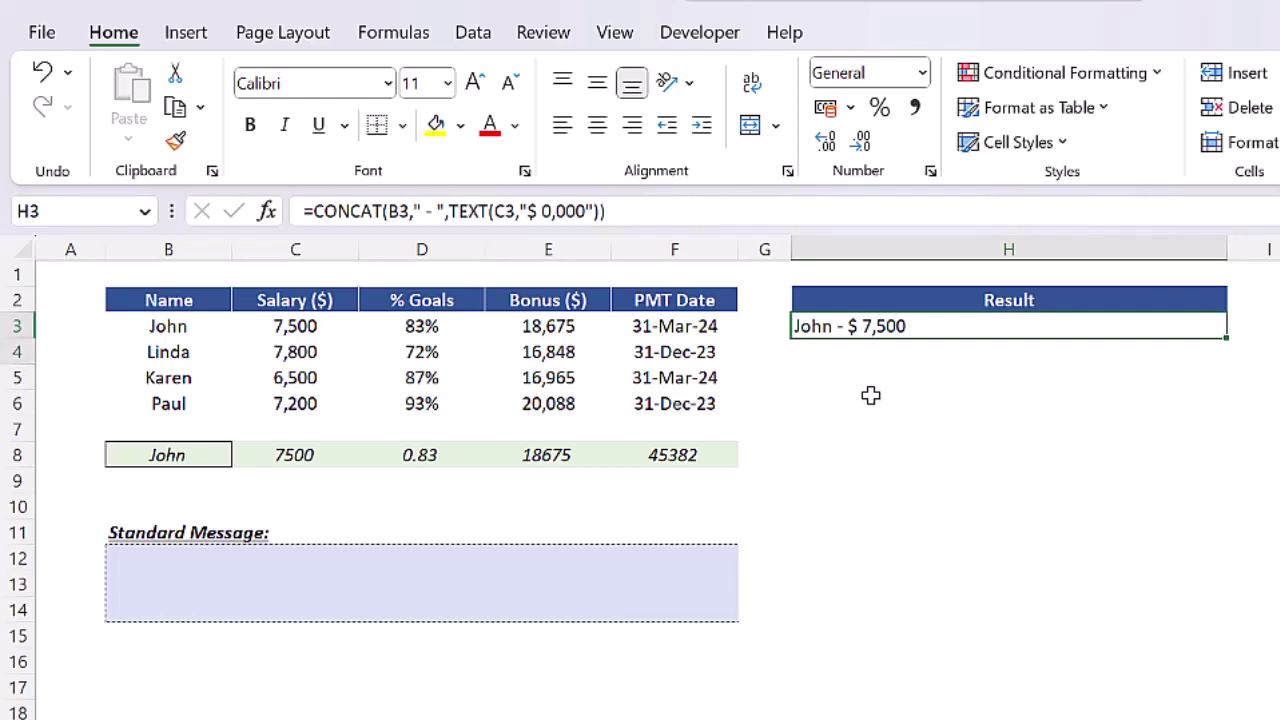
{"action": "key", "text": "shift+Down"}
{"action": "key", "text": "shift+Down"}
{"action": "key", "text": "shift+Down"}
{"action": "key", "text": "F2"}
{"action": "key", "text": "ctrl+Return"}
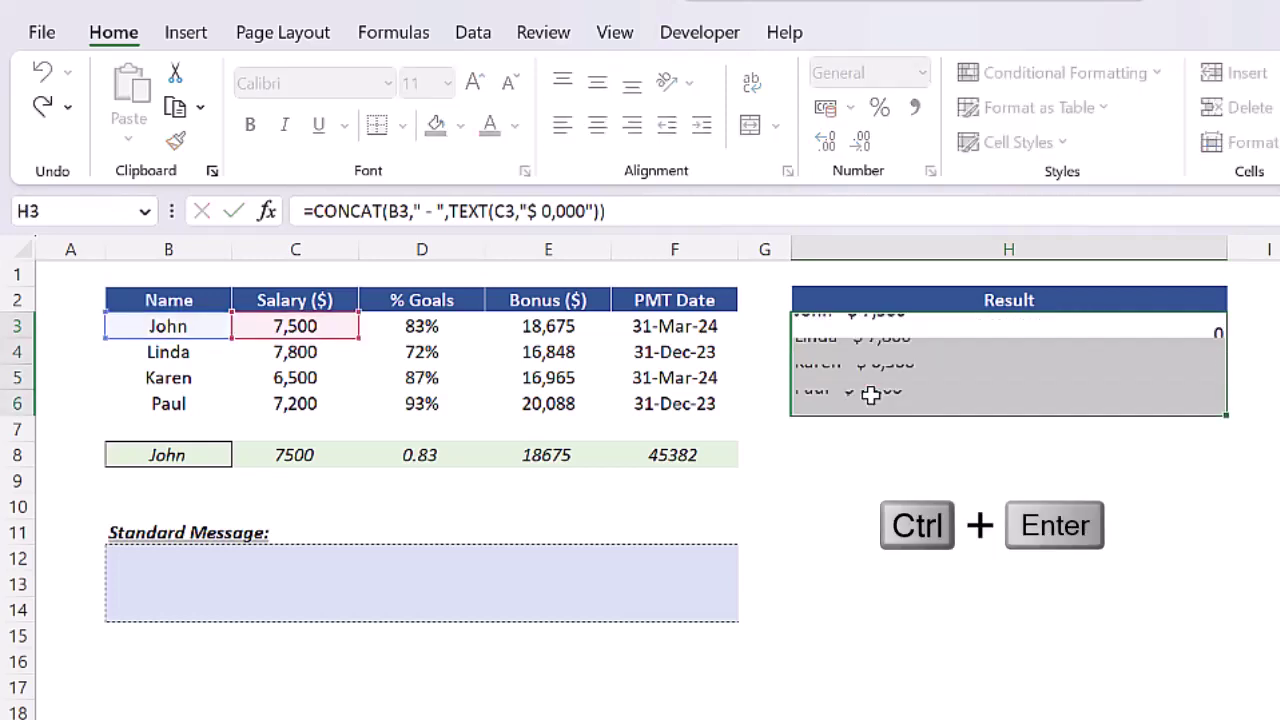
{"action": "left_click", "coordinate": [870, 430]}
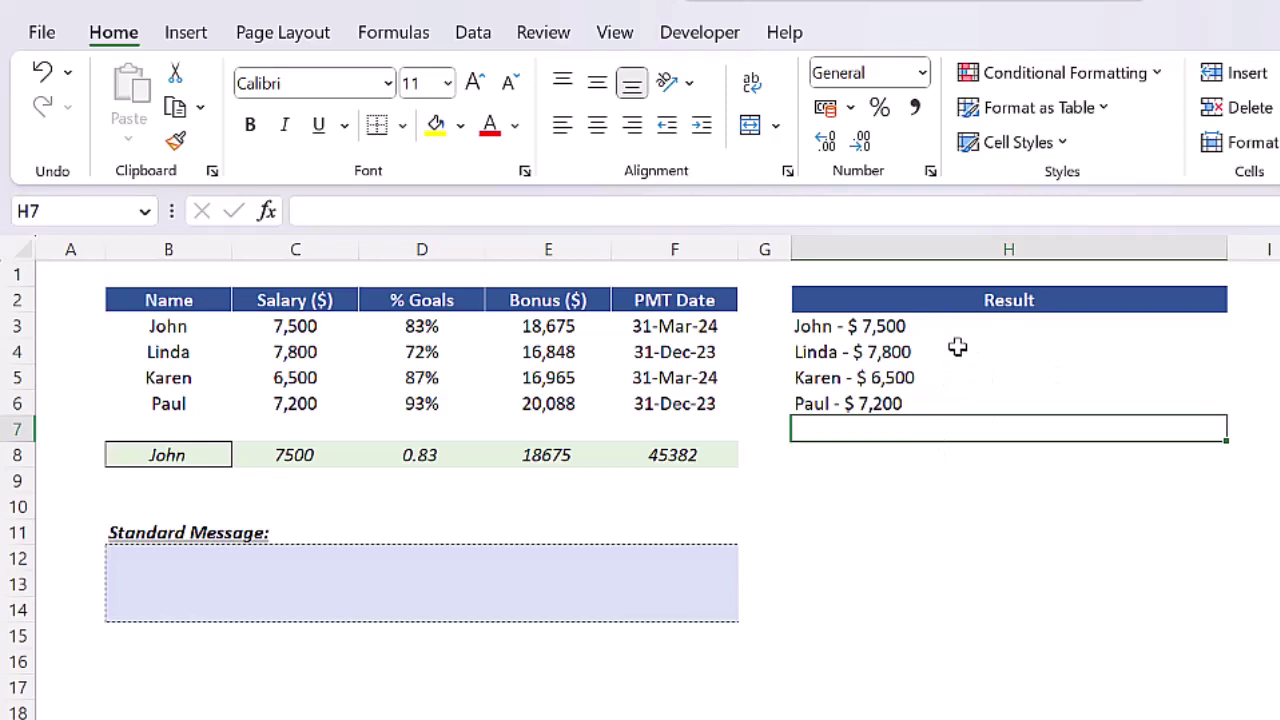
Replace the dash separator in the H3 formula with the text ", your salary is "
{"action": "key", "text": "Up"}
{"action": "key", "text": "Up"}
{"action": "key", "text": "Up"}
{"action": "key", "text": "Up"}
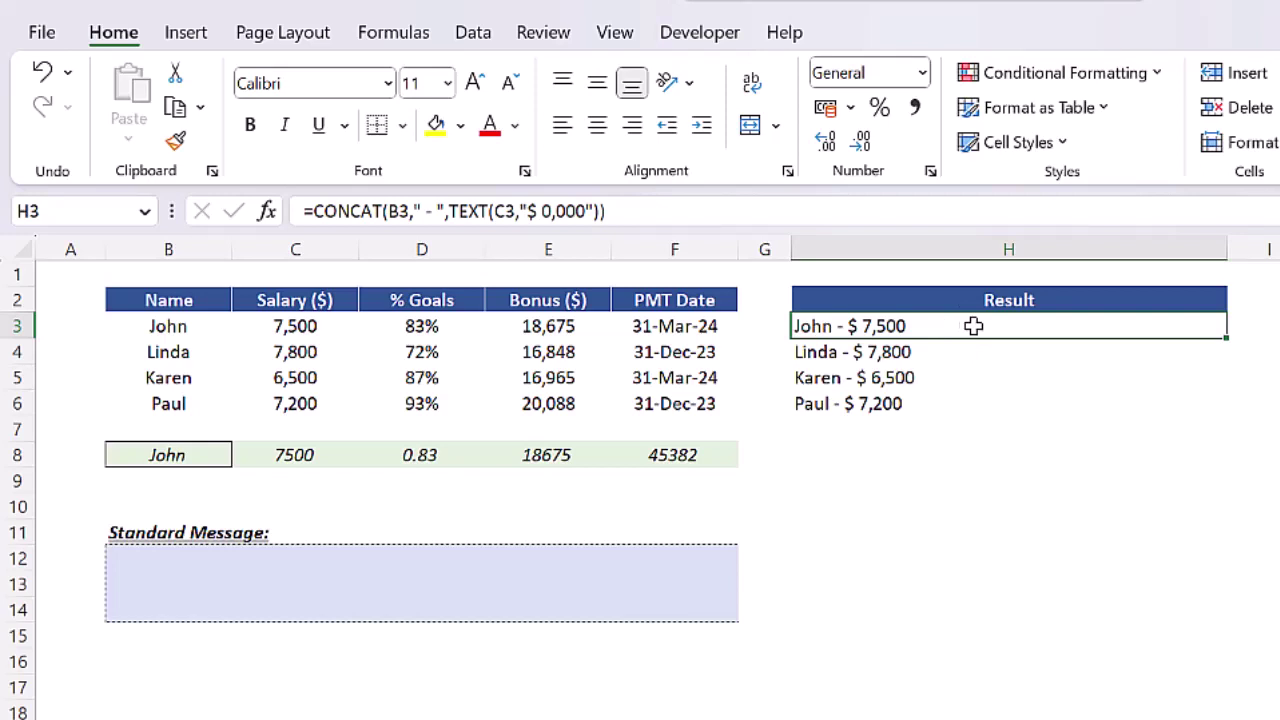
{"action": "key", "text": "F2"}
{"action": "left_click", "coordinate": [921, 327]}
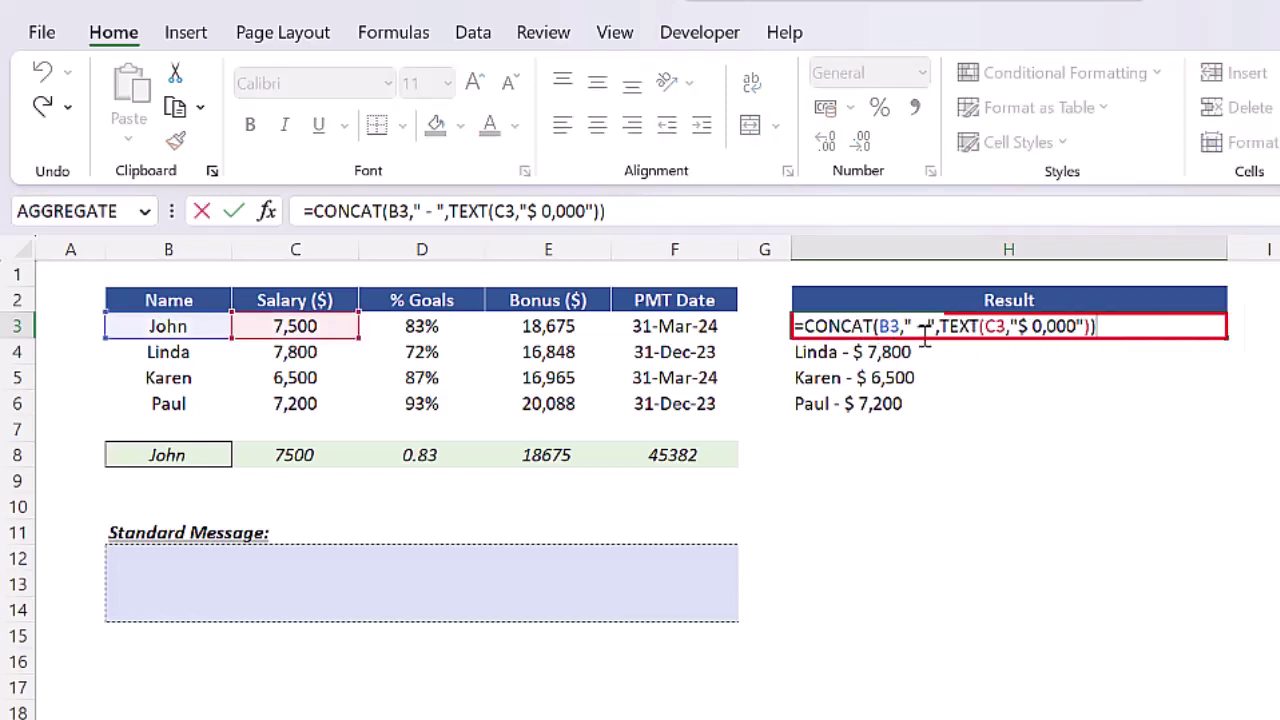
{"action": "key", "text": "BackSpace"}
{"action": "key", "text": "BackSpace"}
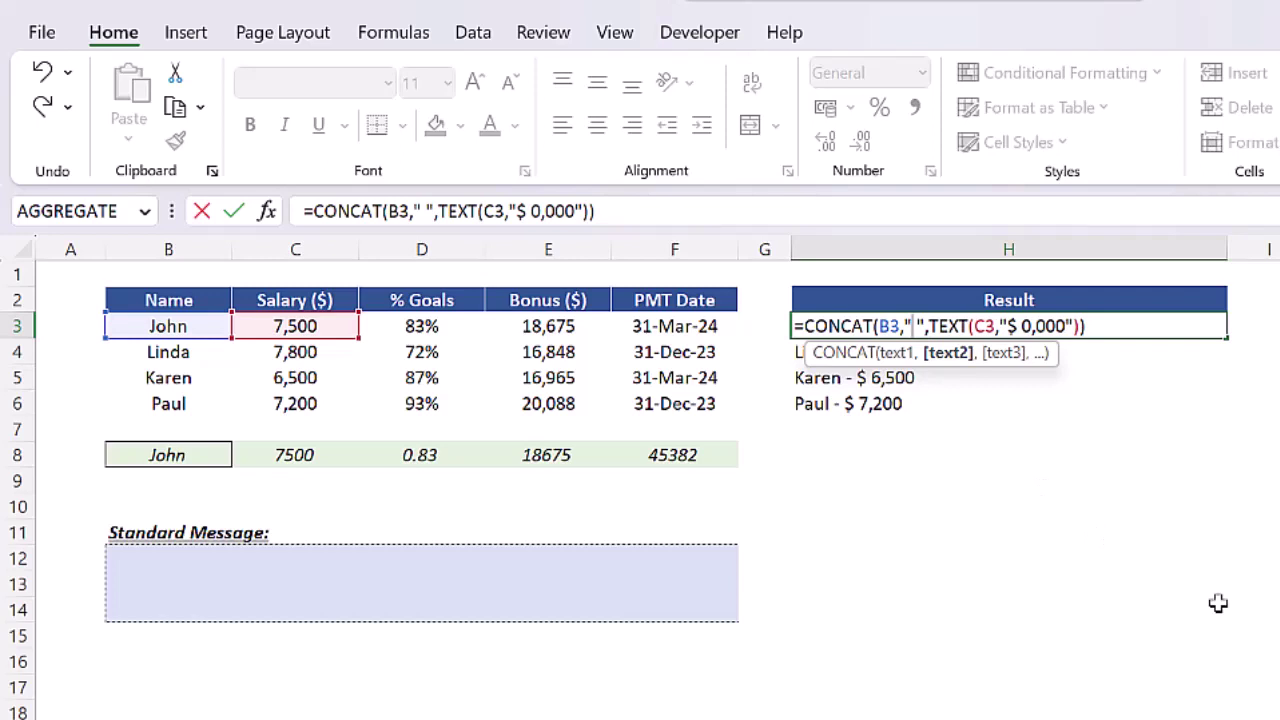
{"action": "type", "text": ","}
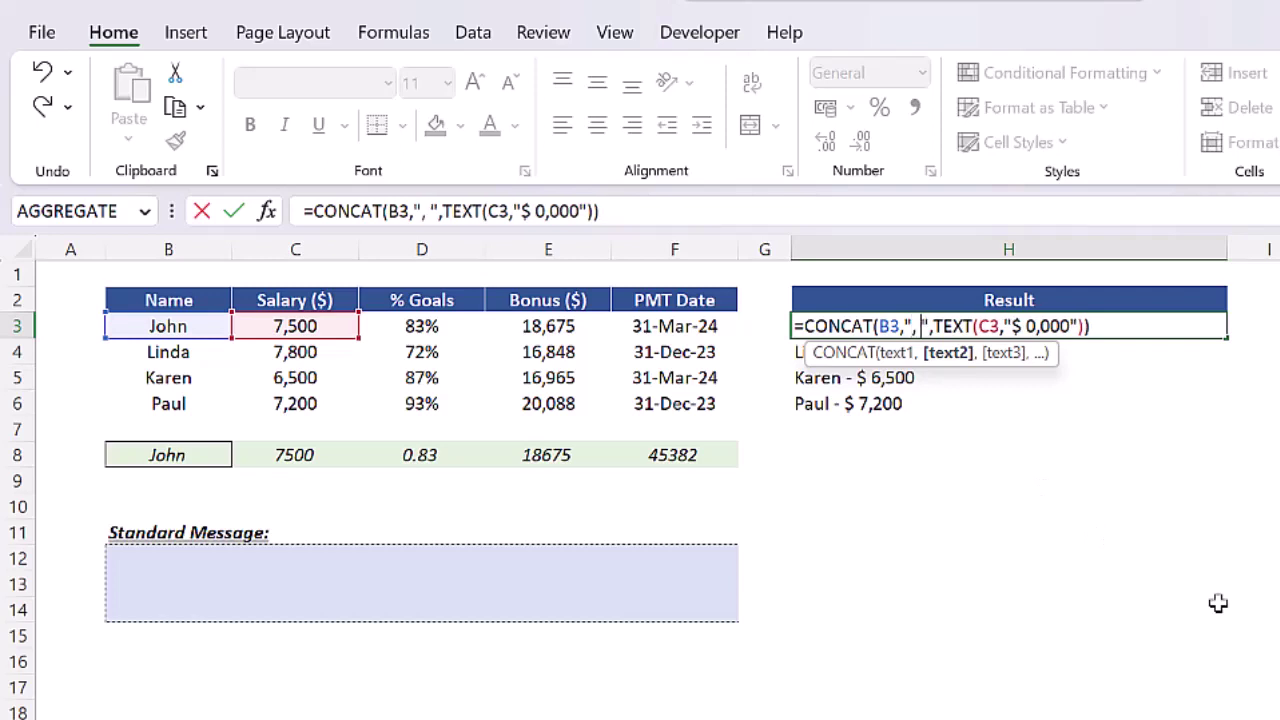
{"action": "type", "text": " your "}
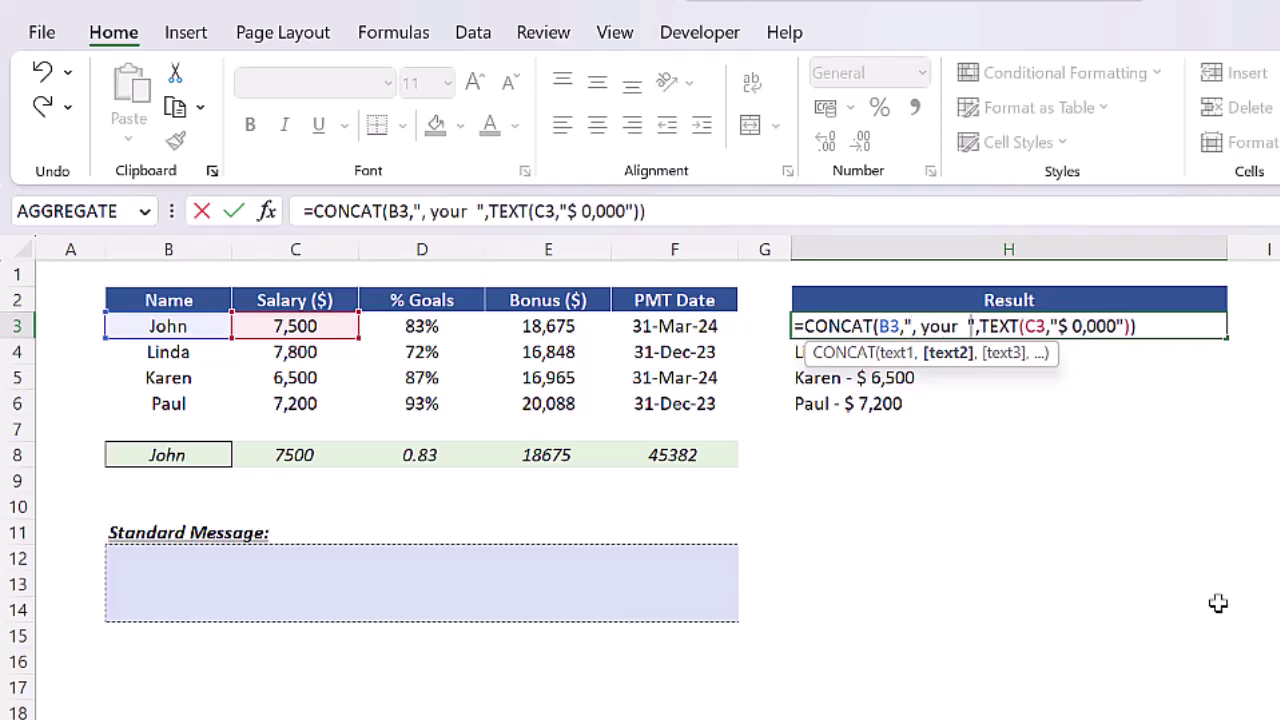
{"action": "type", "text": "salary is"}
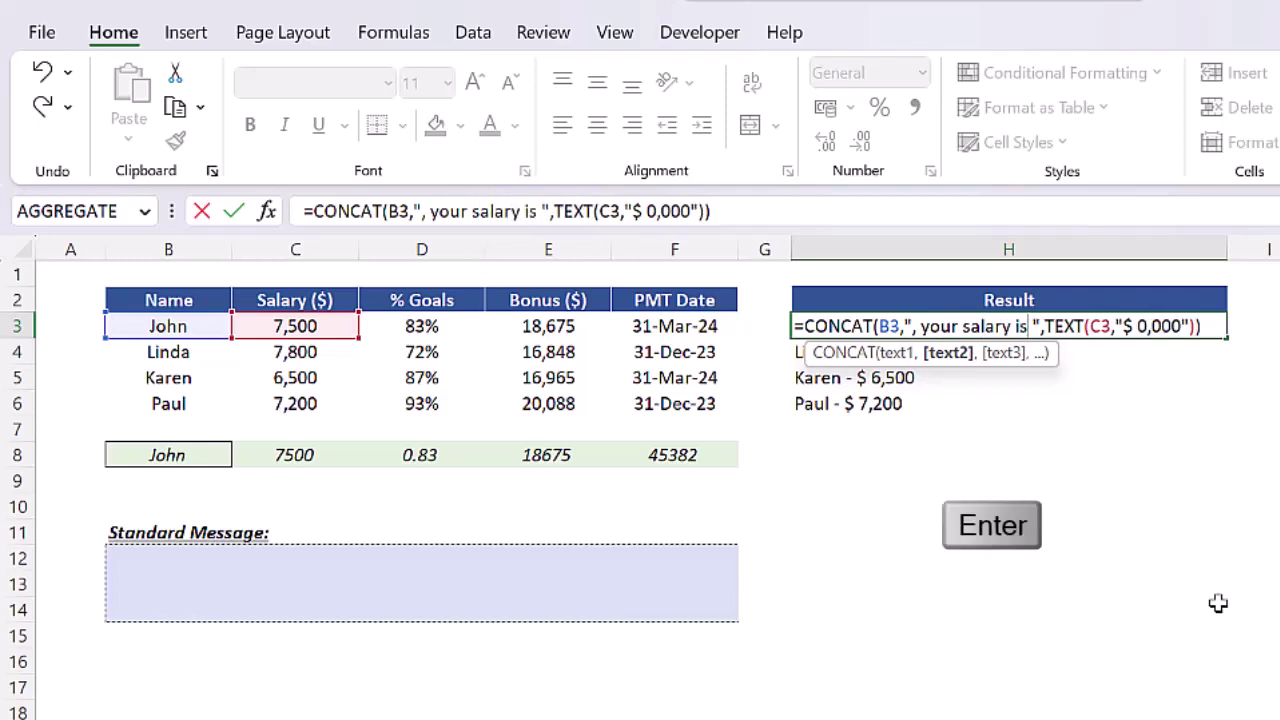
{"action": "key", "text": "Return"}
Fill the salary sentence formula from H3 down through H6 for the remaining employees
{"action": "key", "text": "Up"}
{"action": "key", "text": "shift+Down"}
{"action": "key", "text": "shift+Down"}
{"action": "key", "text": "shift+Down"}
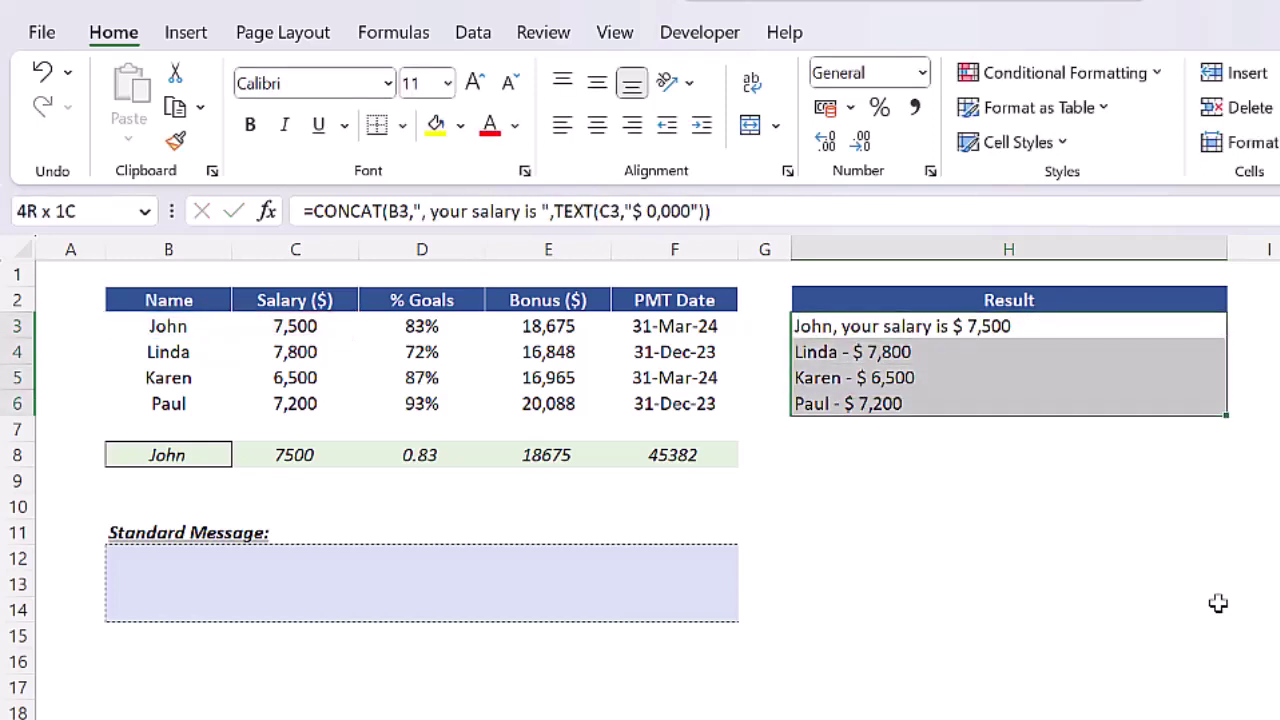
{"action": "key", "text": "F2"}
{"action": "key", "text": "ctrl+Return"}
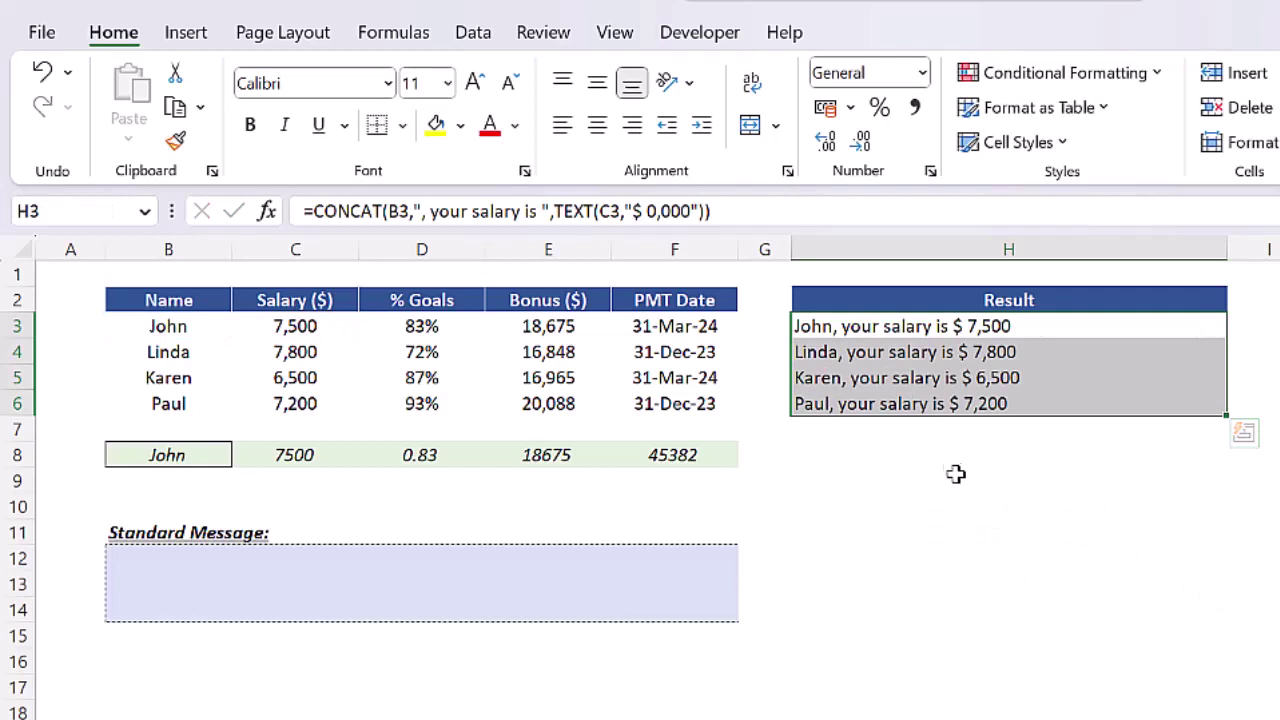
Clear the salary sentence formulas from the Result cells H3:H6
{"action": "left_click", "coordinate": [947, 456]}
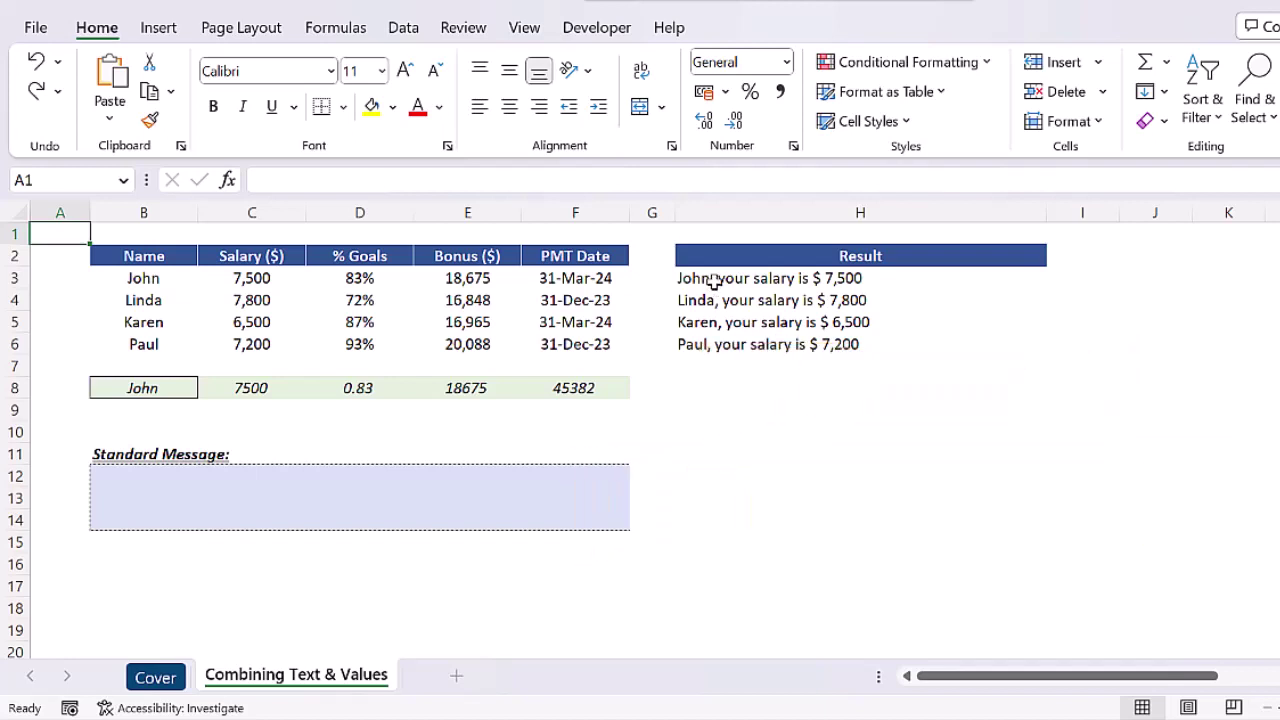
{"action": "left_click_drag", "start_coordinate": [714, 276], "coordinate": [714, 278]}
{"action": "key", "text": "Delete"}
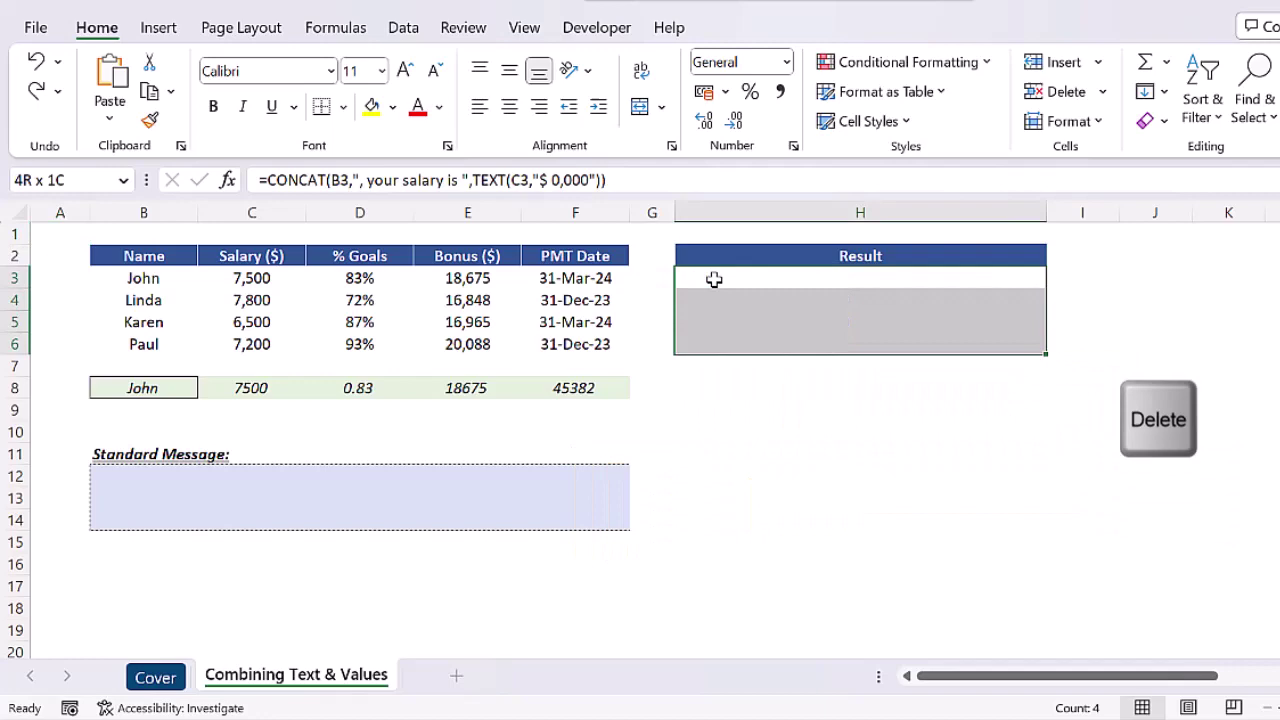
Enter the ampersand formula =B3&", your salary is "&C3 in cell H3
{"action": "left_click", "coordinate": [714, 278]}
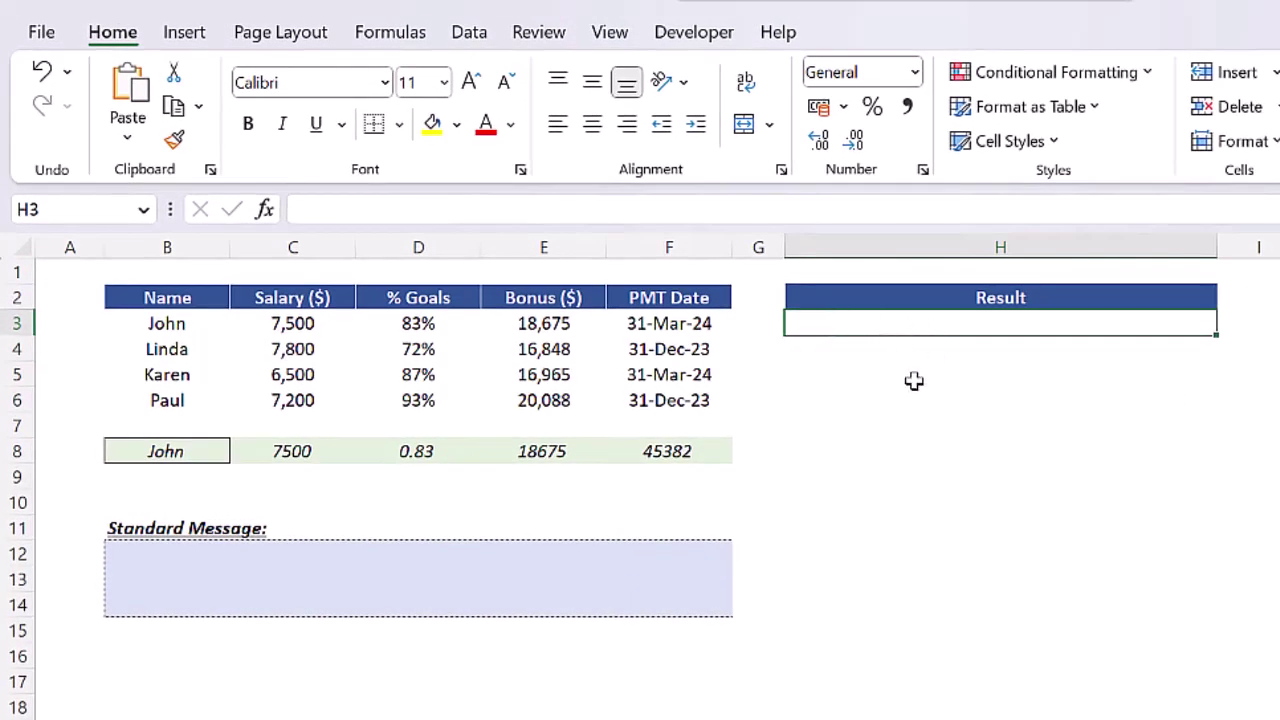
{"action": "type", "text": "="}
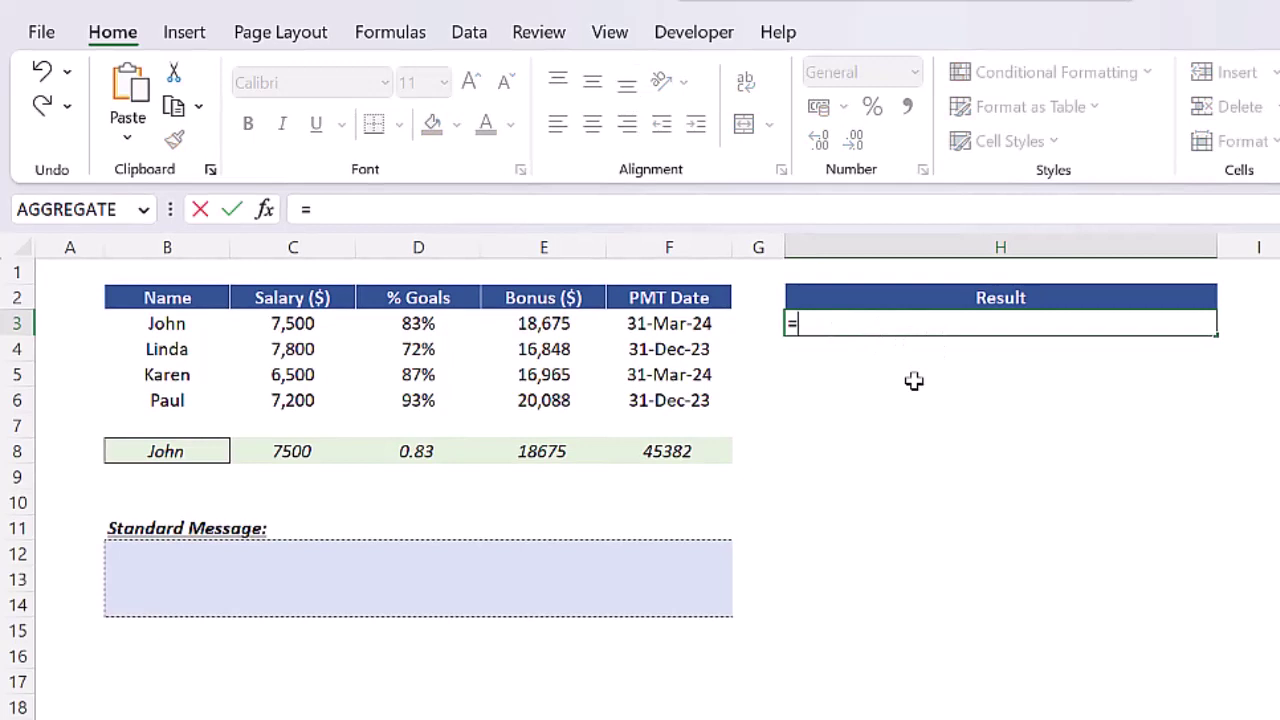
{"action": "left_click", "coordinate": [172, 326]}
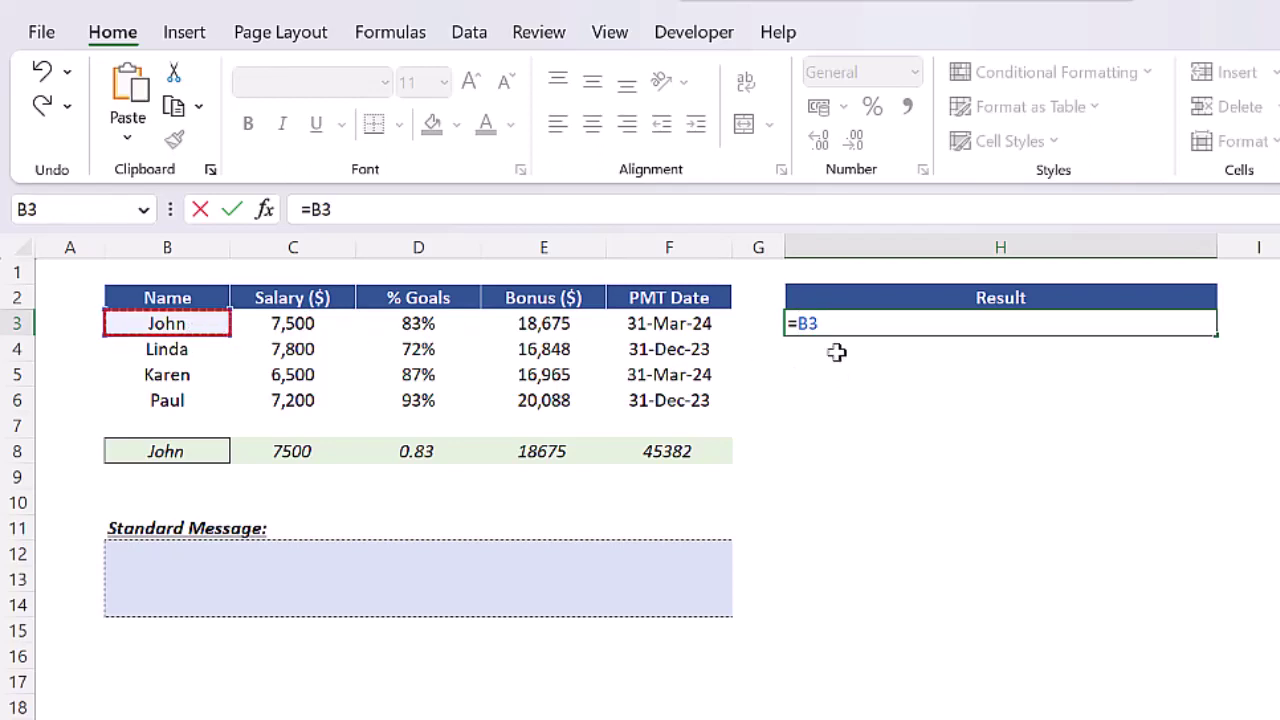
{"action": "type", "text": "&"}
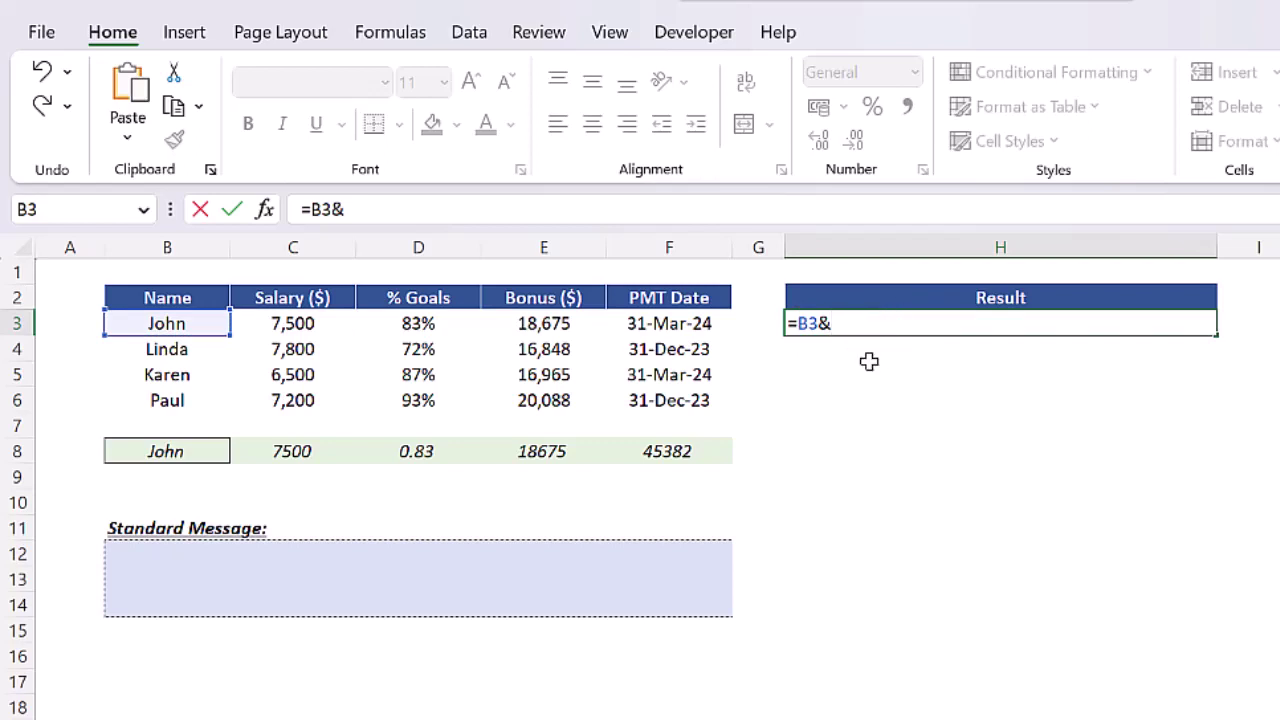
{"action": "type", "text": "\""}
{"action": "type", "text": ", your salary is"}
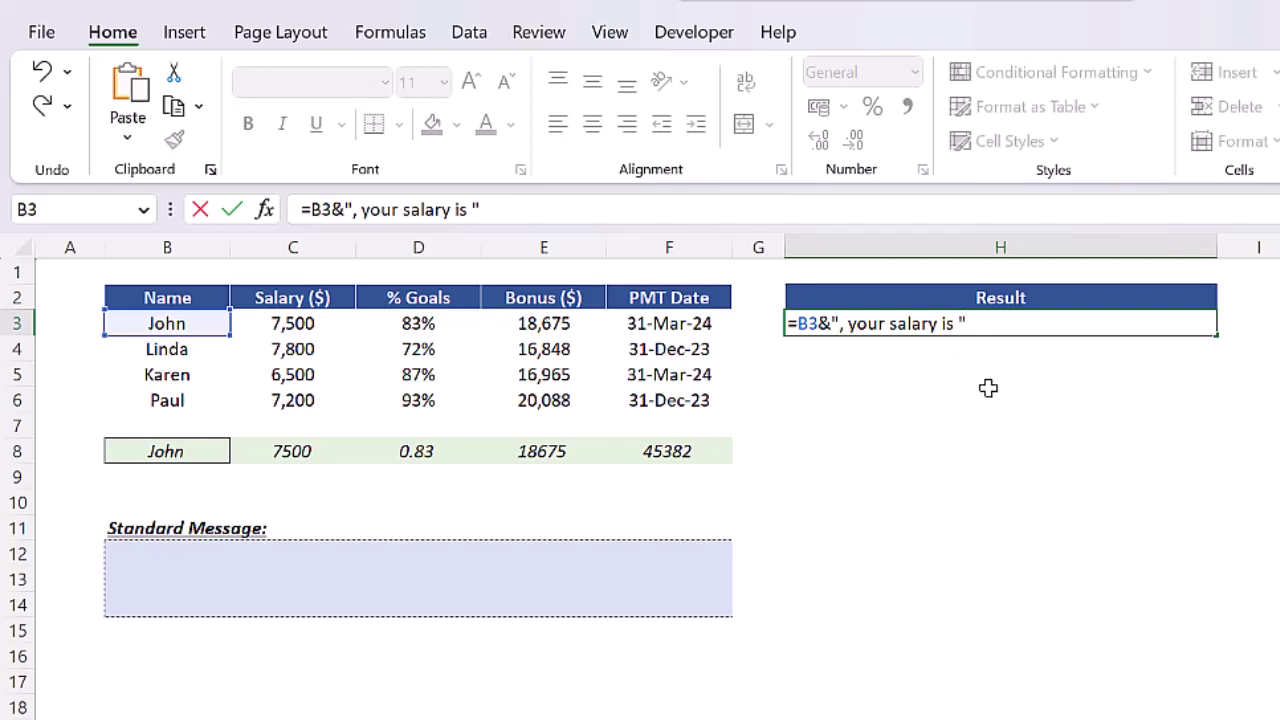
{"action": "type", "text": "&"}
{"action": "left_click", "coordinate": [313, 323]}
{"action": "key", "text": "Return"}
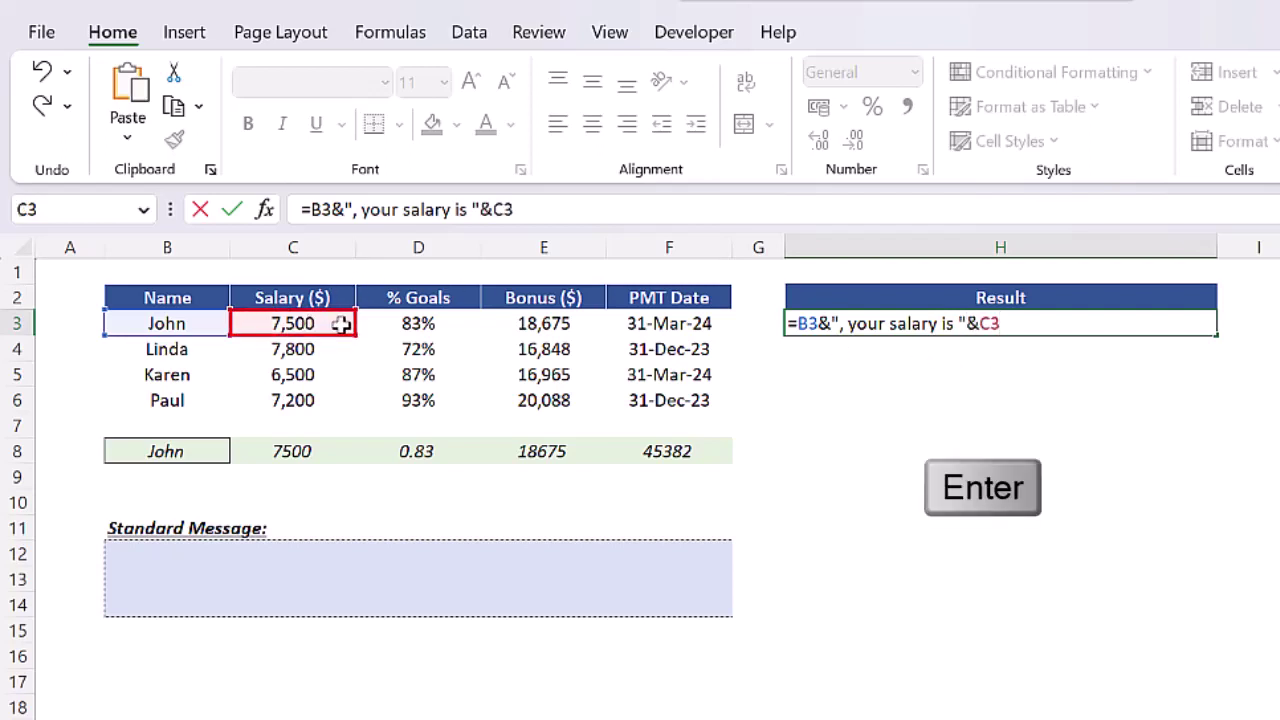
Wrap C3 in the H3 formula in TEXT with the format "$ 0,000", giving =B3&", your salary is "&TEXT(C3,"$ 0,000")
{"action": "left_click", "coordinate": [1023, 323]}
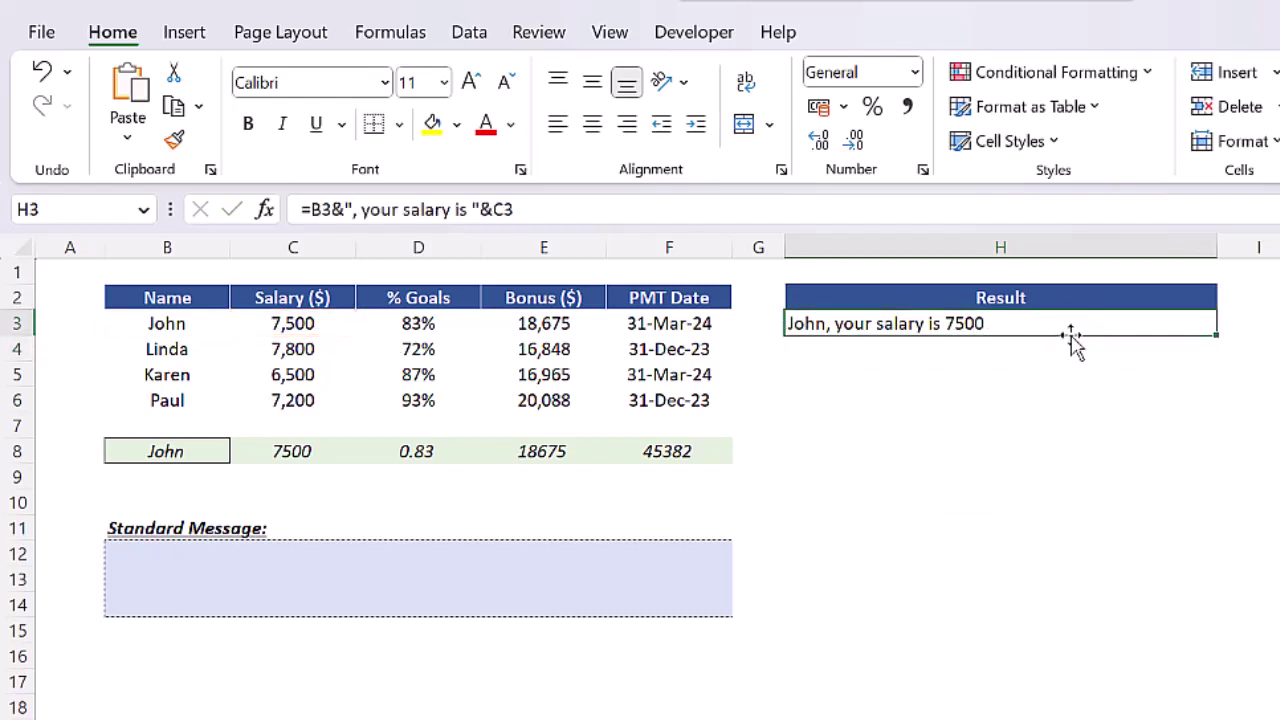
{"action": "key", "text": "F2"}
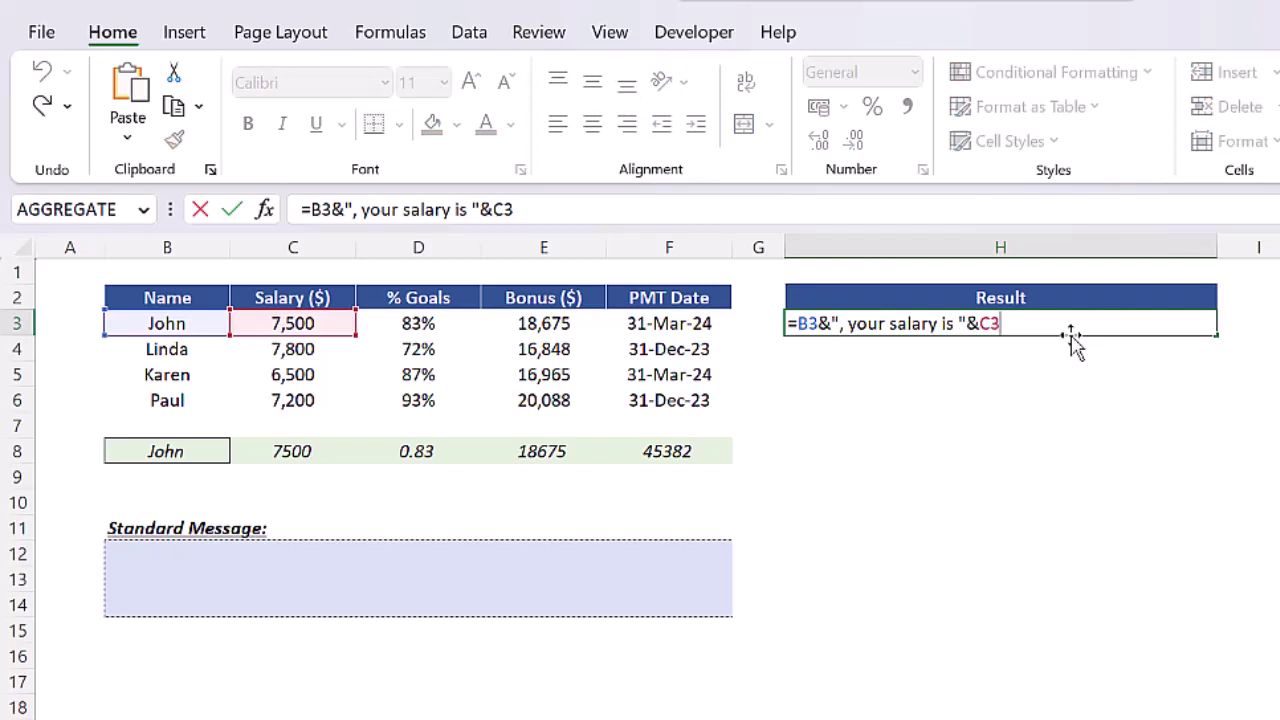
{"action": "key", "text": "Left"}
{"action": "key", "text": "Left"}
{"action": "type", "text": "text"}
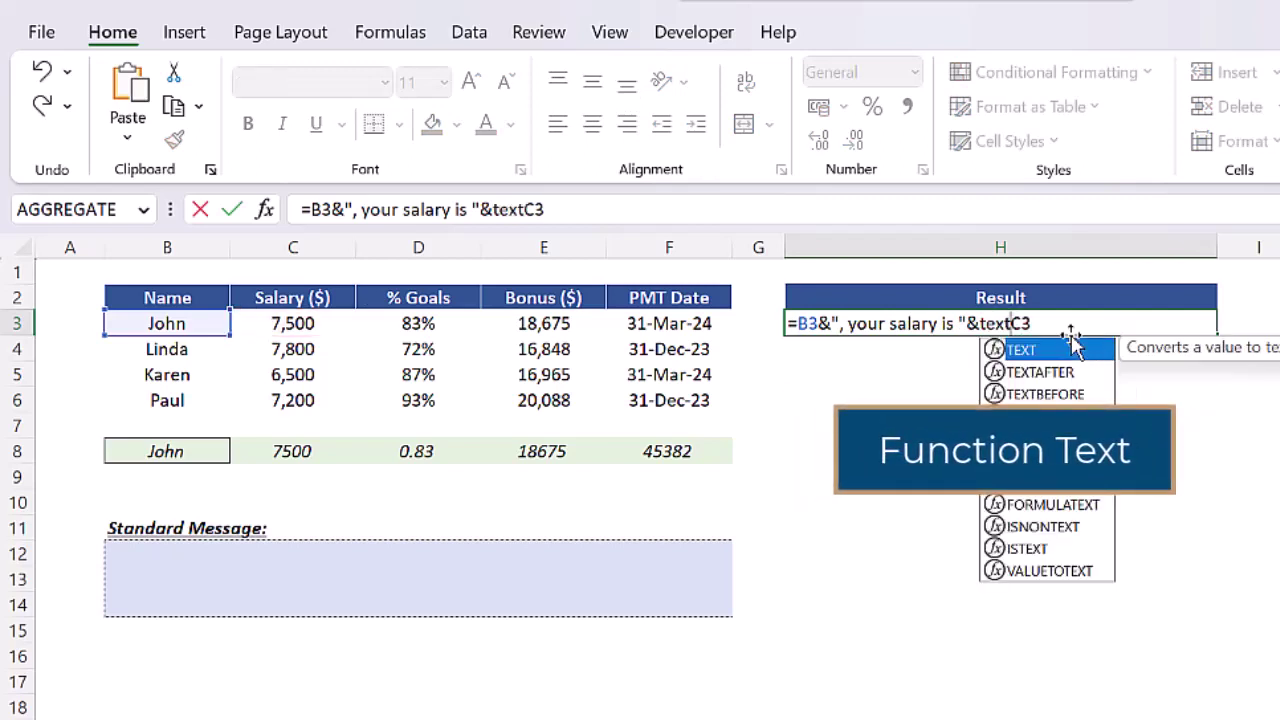
{"action": "key", "text": "Tab"}
{"action": "type", "text": ","}
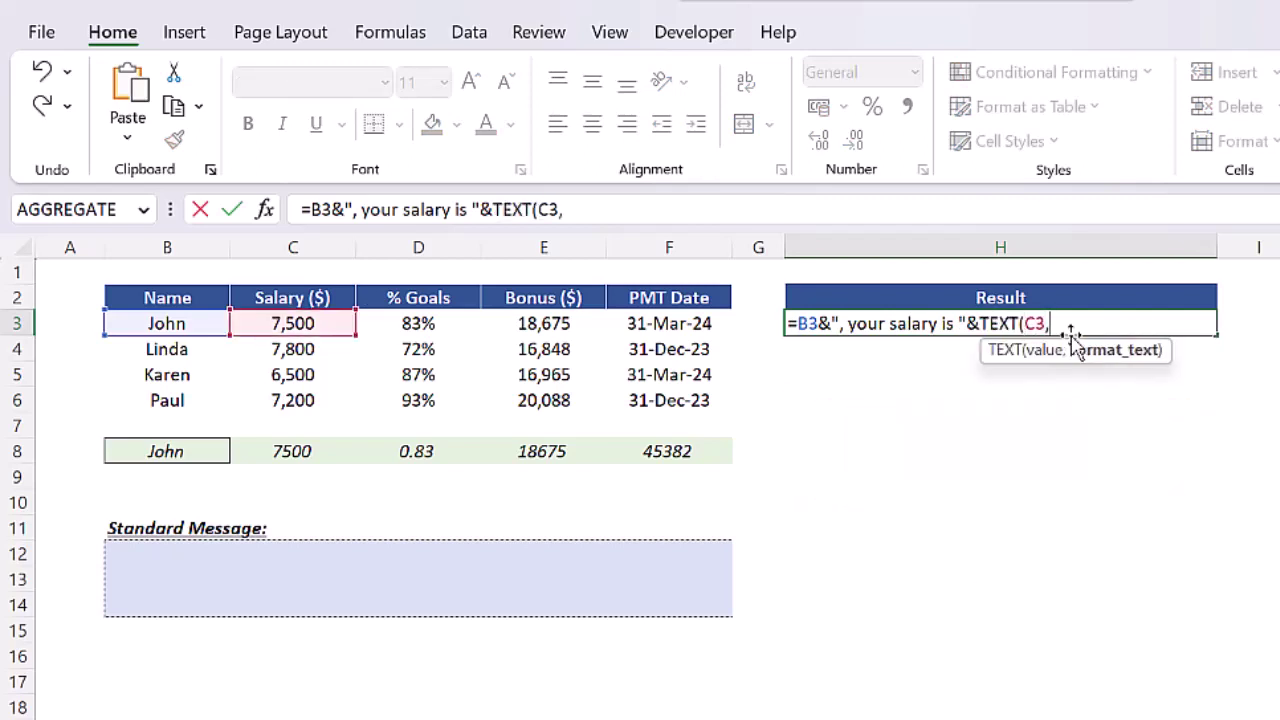
{"action": "type", "text": "\"$ 0,000\")"}
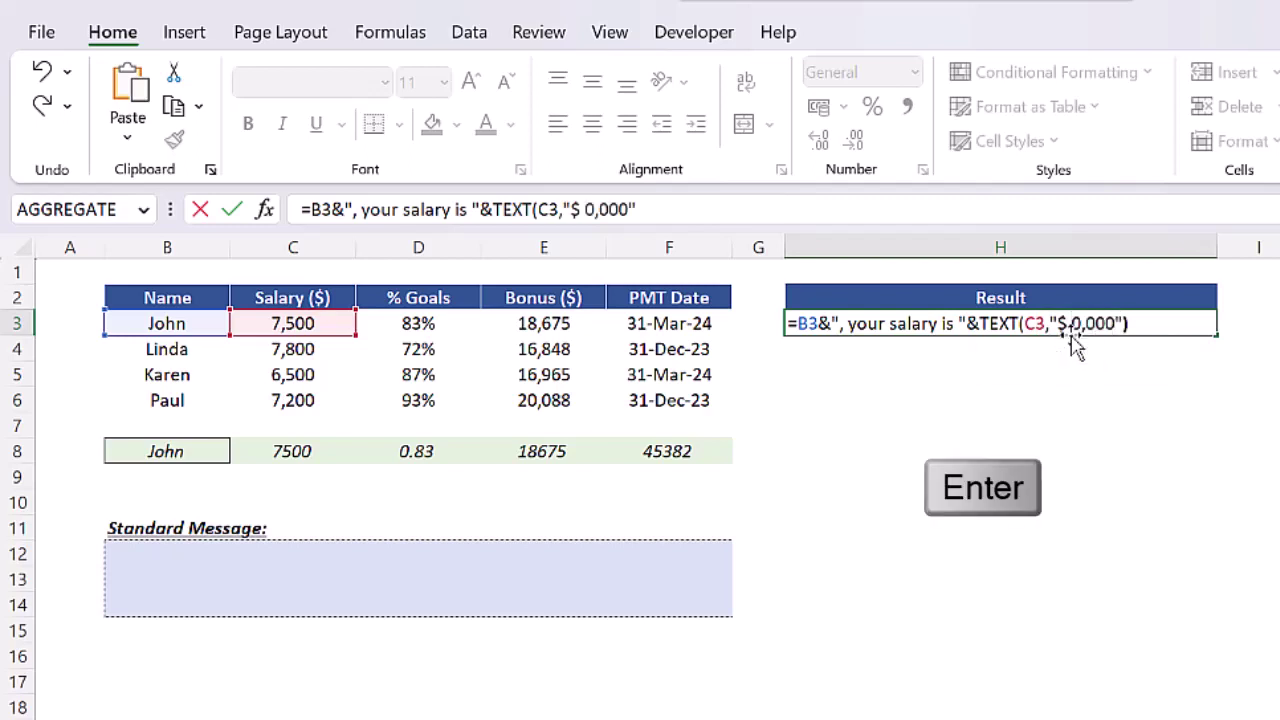
{"action": "key", "text": "Return"}
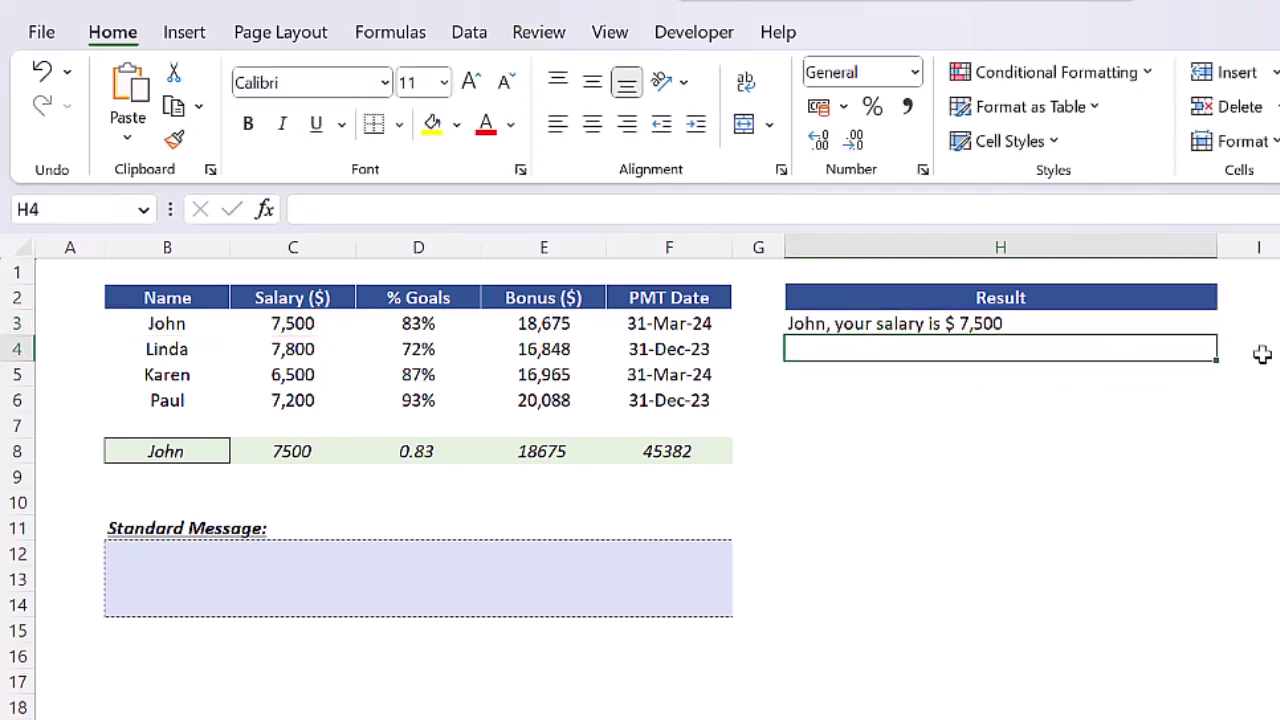
Fill the ampersand salary formula from H3 down through H6
{"action": "key", "text": "Up"}
{"action": "key", "text": "shift+Down"}
{"action": "key", "text": "shift+Down"}
{"action": "key", "text": "shift+Down"}
{"action": "key", "text": "F2"}
{"action": "key", "text": "ctrl+Return"}
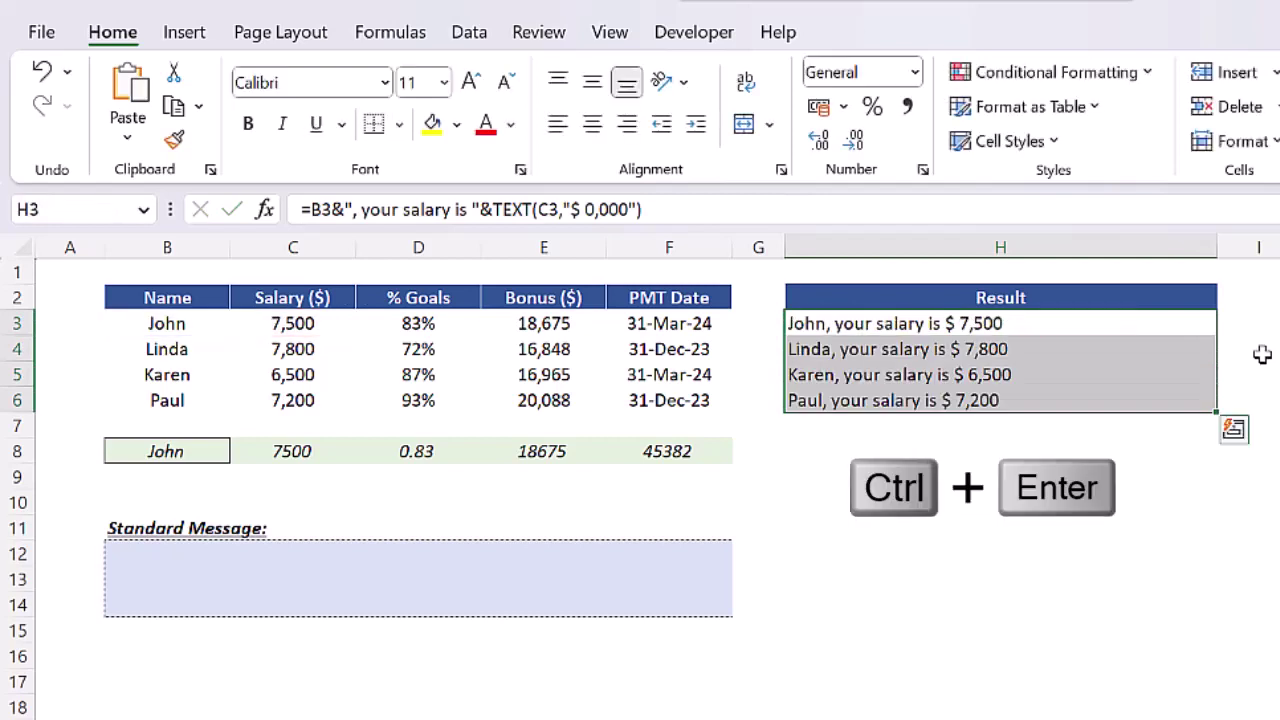
{"action": "key", "text": "Down"}
{"action": "key", "text": "Right"}
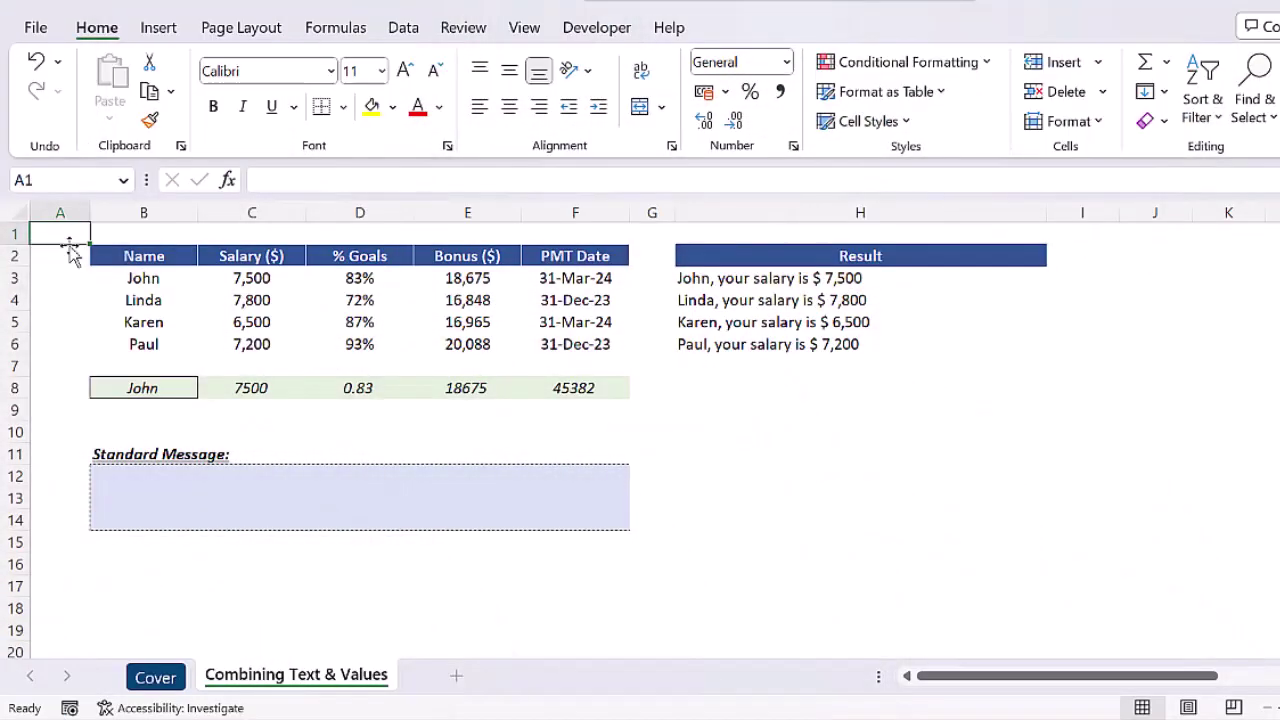
Review the ampersand formulas in H3 and H4 and the cells they reference
{"action": "left_click", "coordinate": [697, 278]}
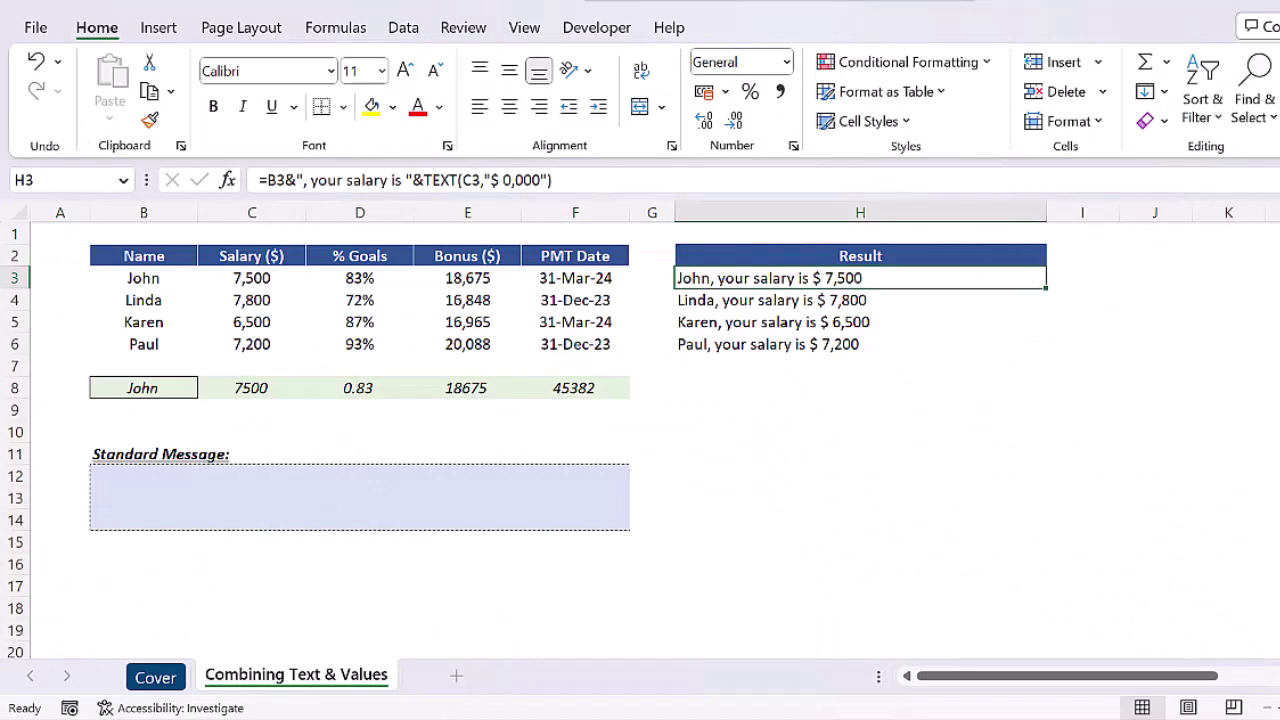
{"action": "key", "text": "F2"}
{"action": "key", "text": "Return"}
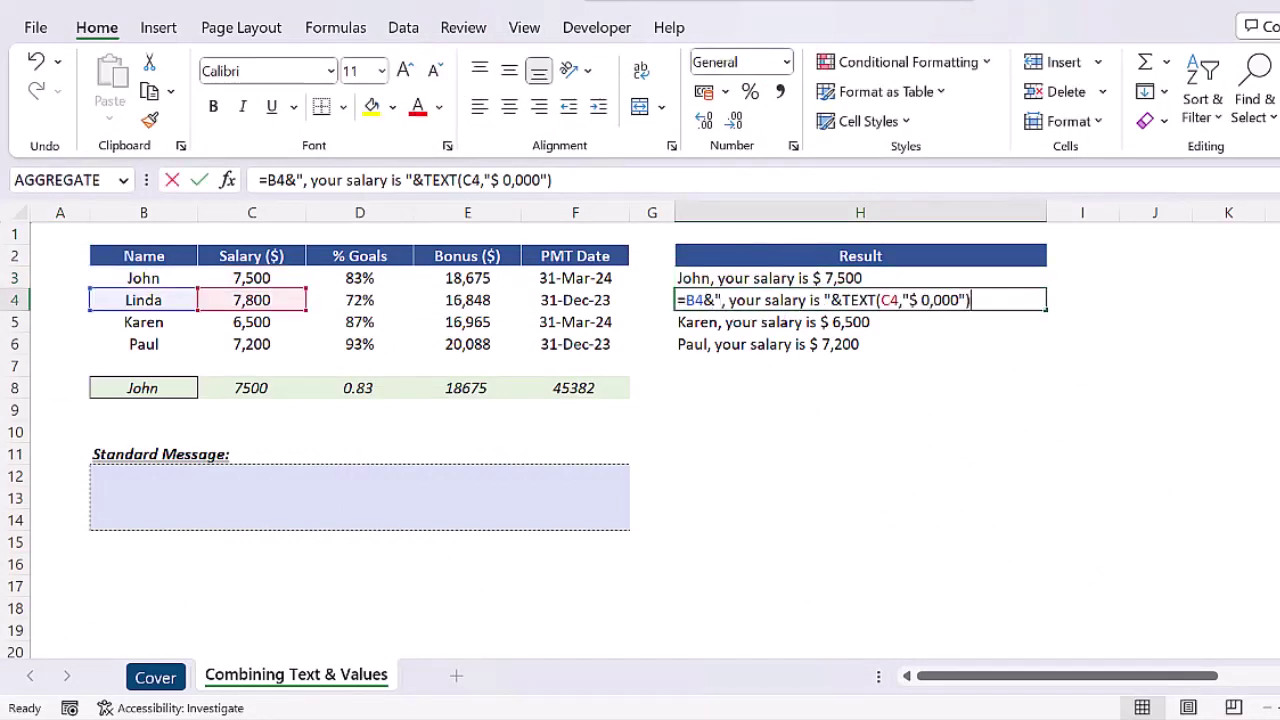
{"action": "key", "text": "F2"}
{"action": "key", "text": "ctrl+Return"}
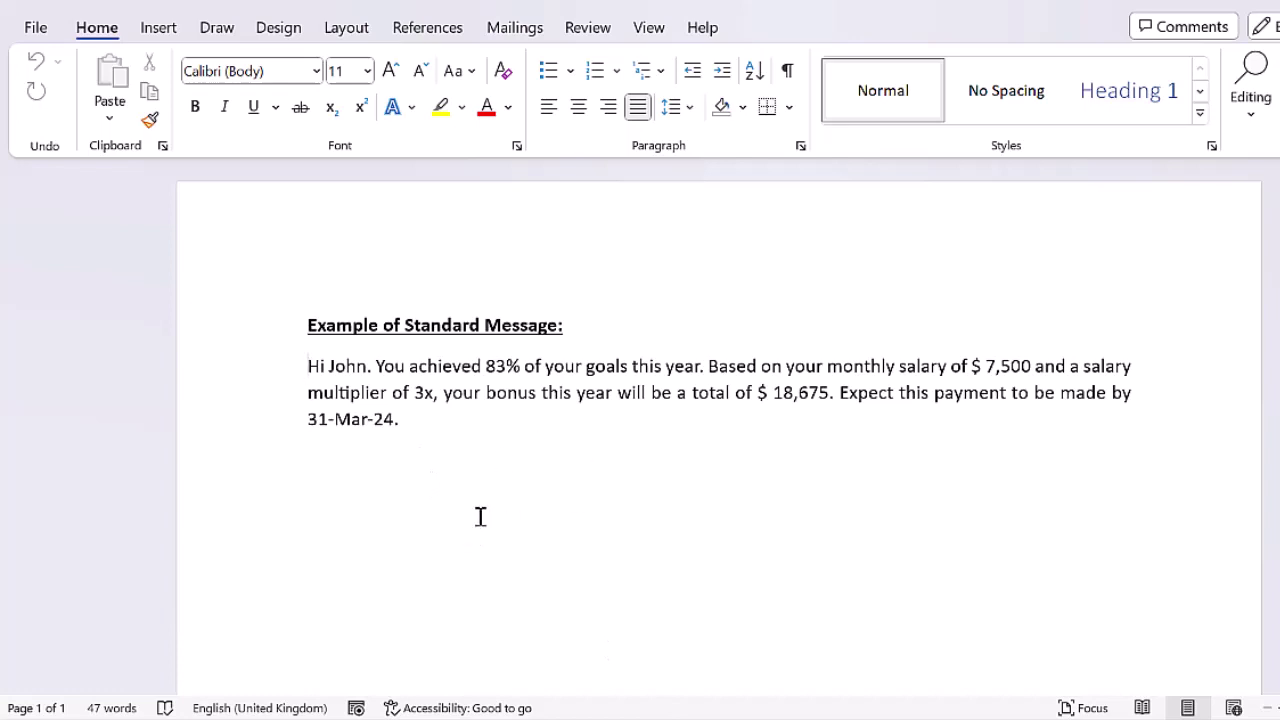
Copy the example standard message paragraph from the Word document and paste it as text into cell B12 of the Excel sheet
{"action": "key", "text": "ctrl+shift+Down"}
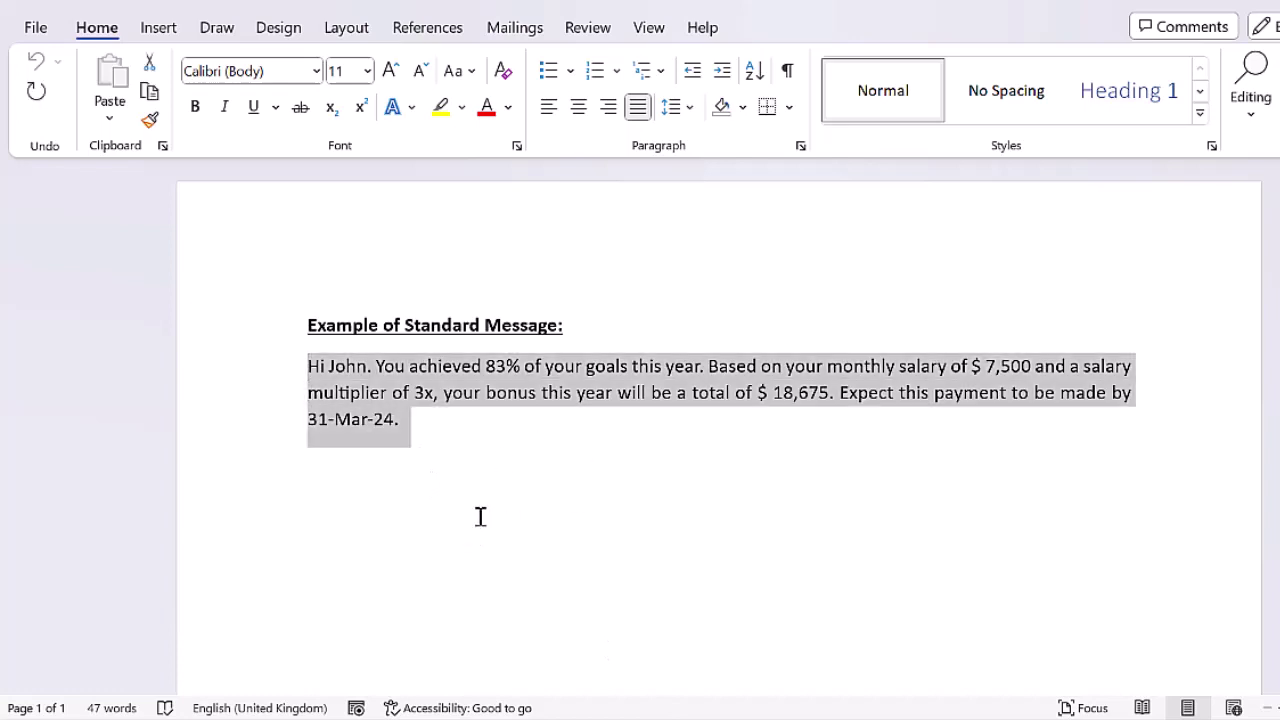
{"action": "key", "text": "ctrl+c"}
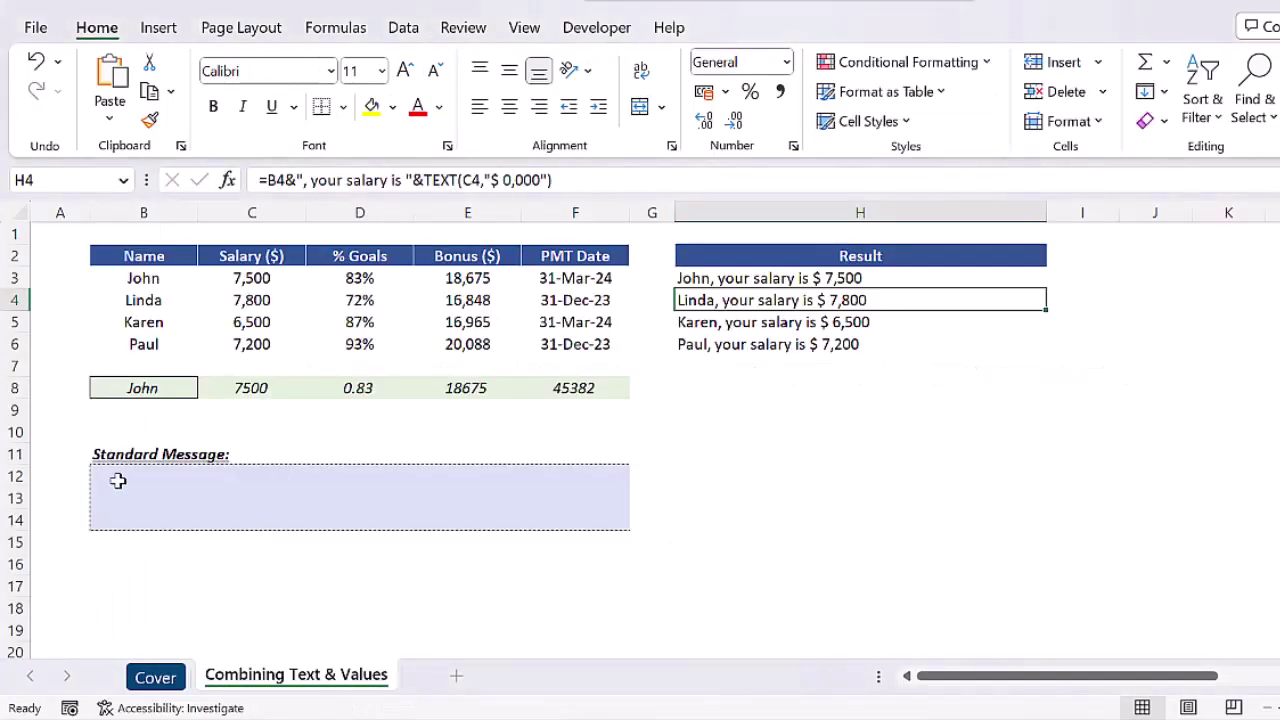
{"action": "left_click", "coordinate": [117, 478]}
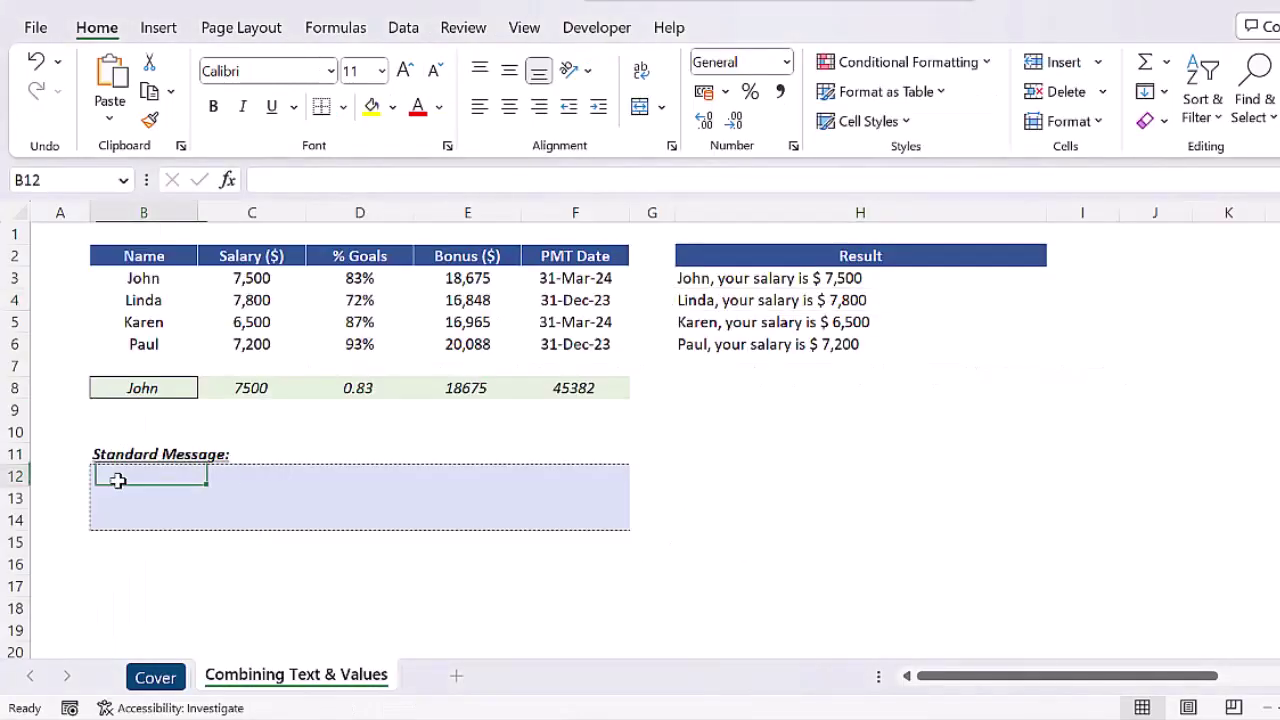
{"action": "key", "text": "F2"}
{"action": "key", "text": "ctrl+v"}
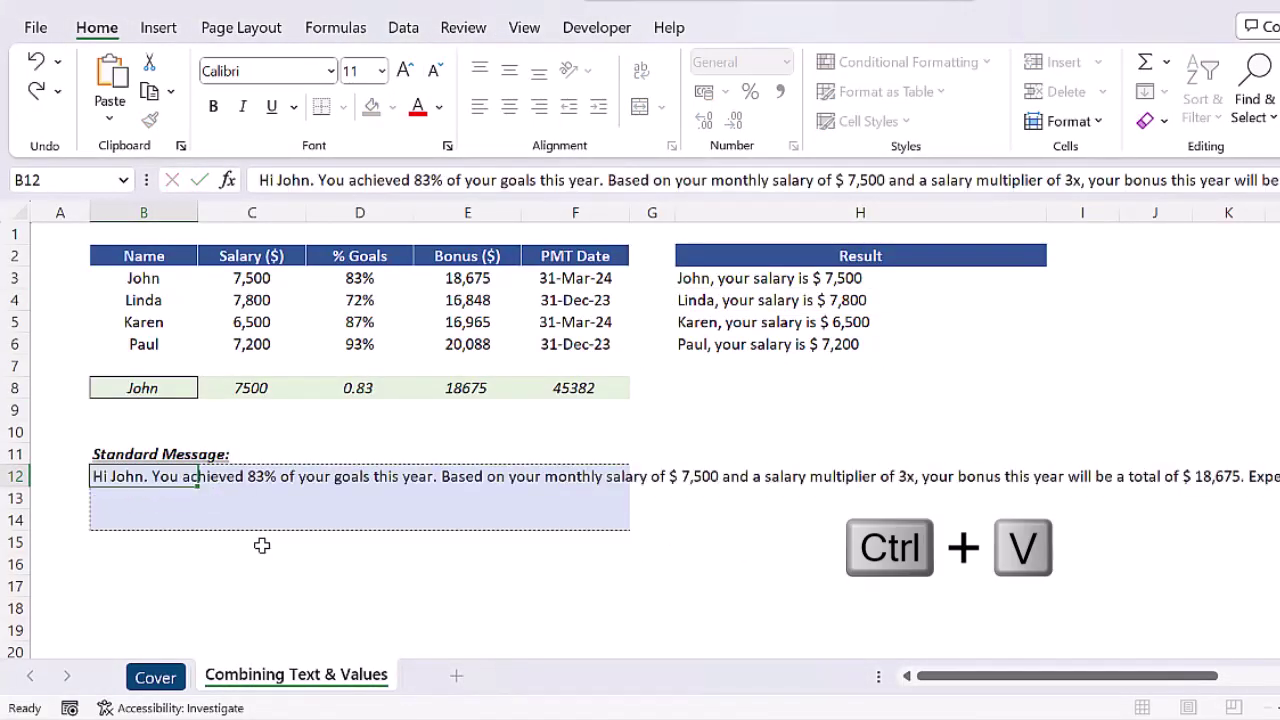
{"action": "key", "text": "Return"}
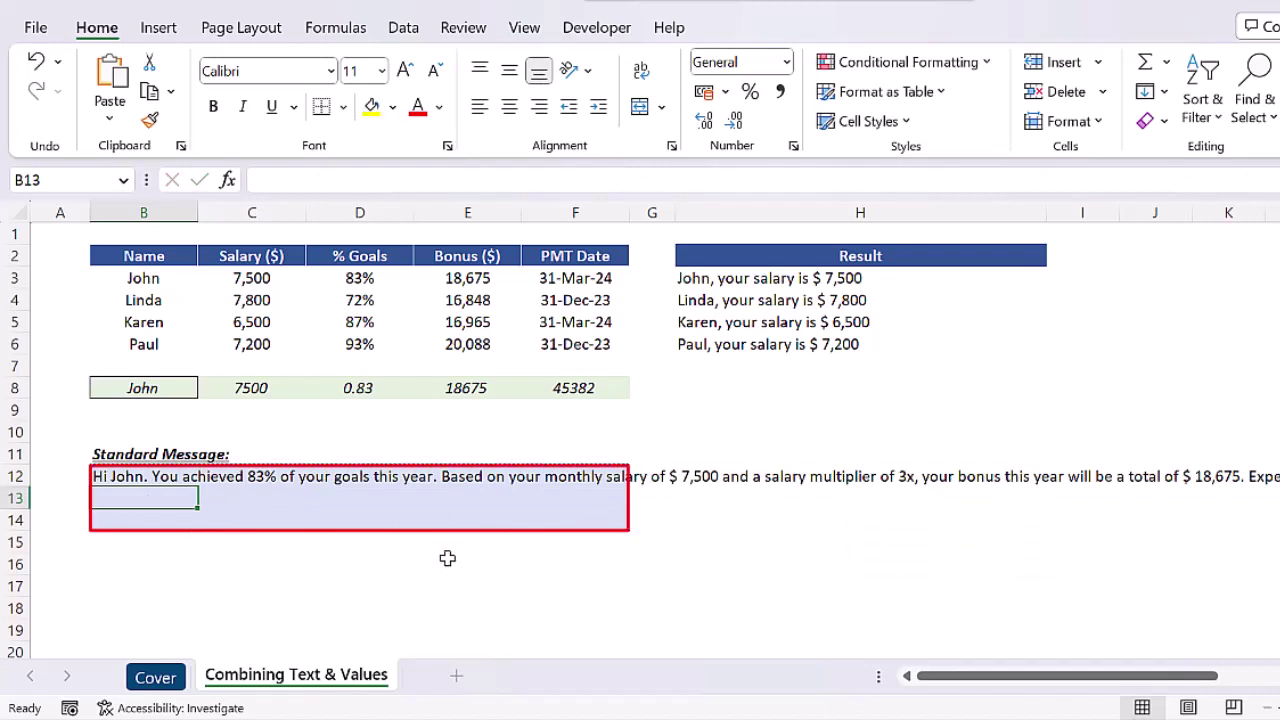
Justify the pasted message across the Standard Message range B12:F14 using Fill Justify
{"action": "key", "text": "Up"}
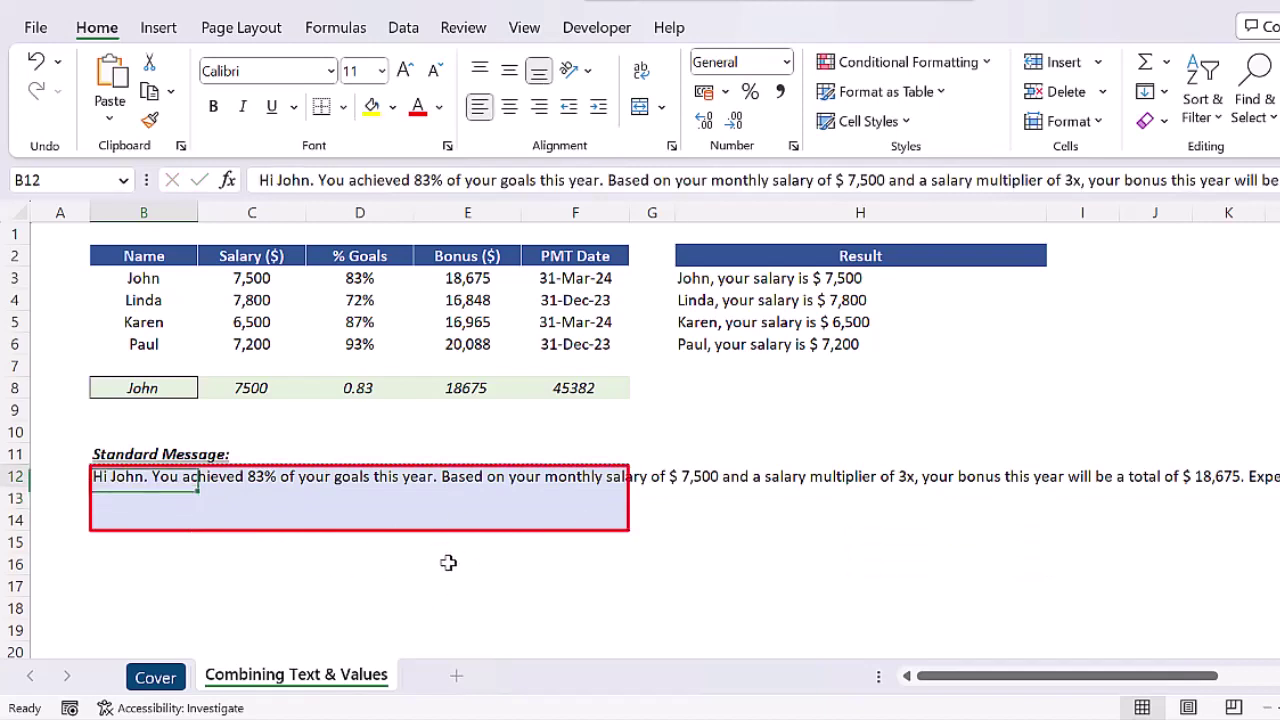
{"action": "key", "text": "shift+Right"}
{"action": "key", "text": "shift+Right"}
{"action": "key", "text": "shift+Right"}
{"action": "key", "text": "shift+Right"}
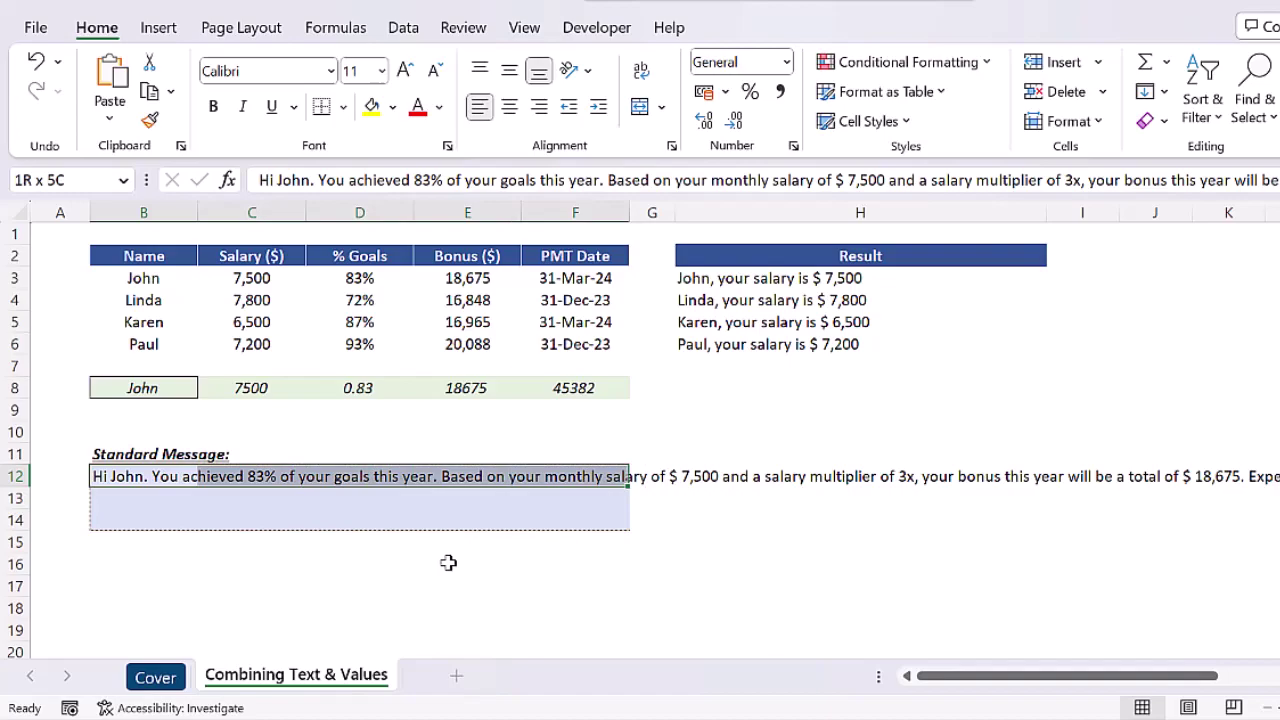
{"action": "key", "text": "shift+Down"}
{"action": "key", "text": "shift+Down"}
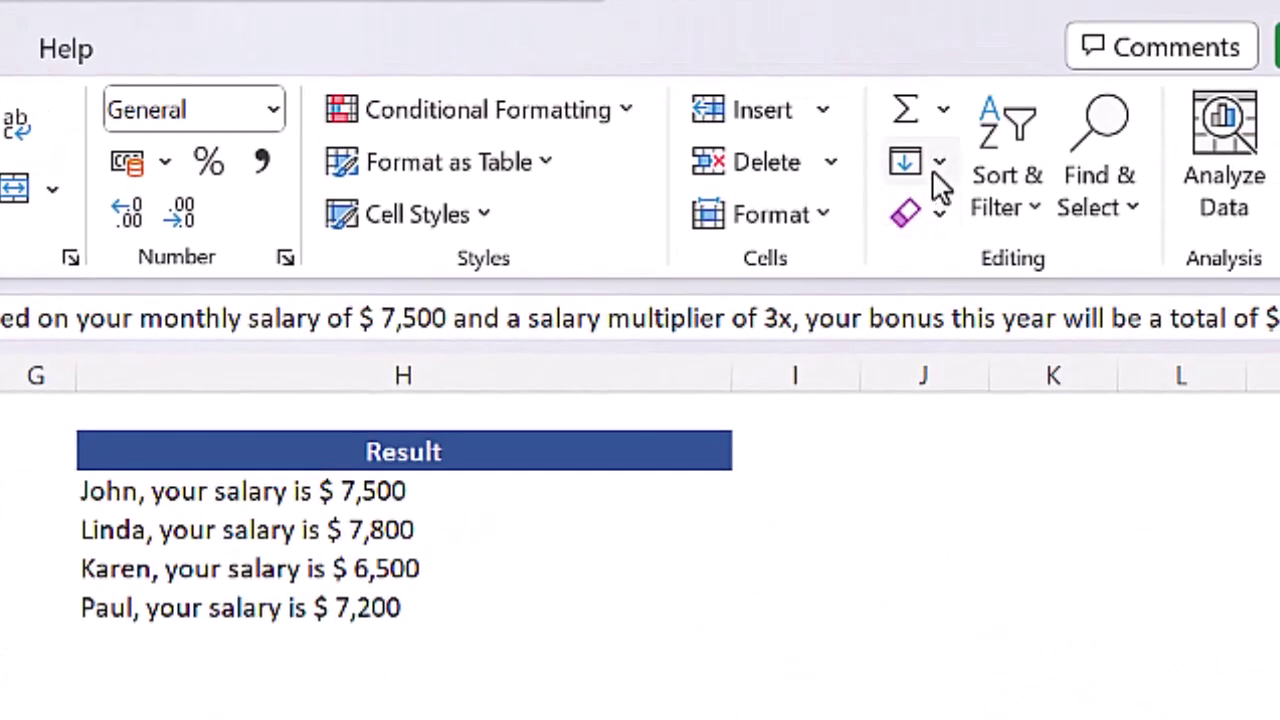
{"action": "left_click", "coordinate": [1104, 110]}
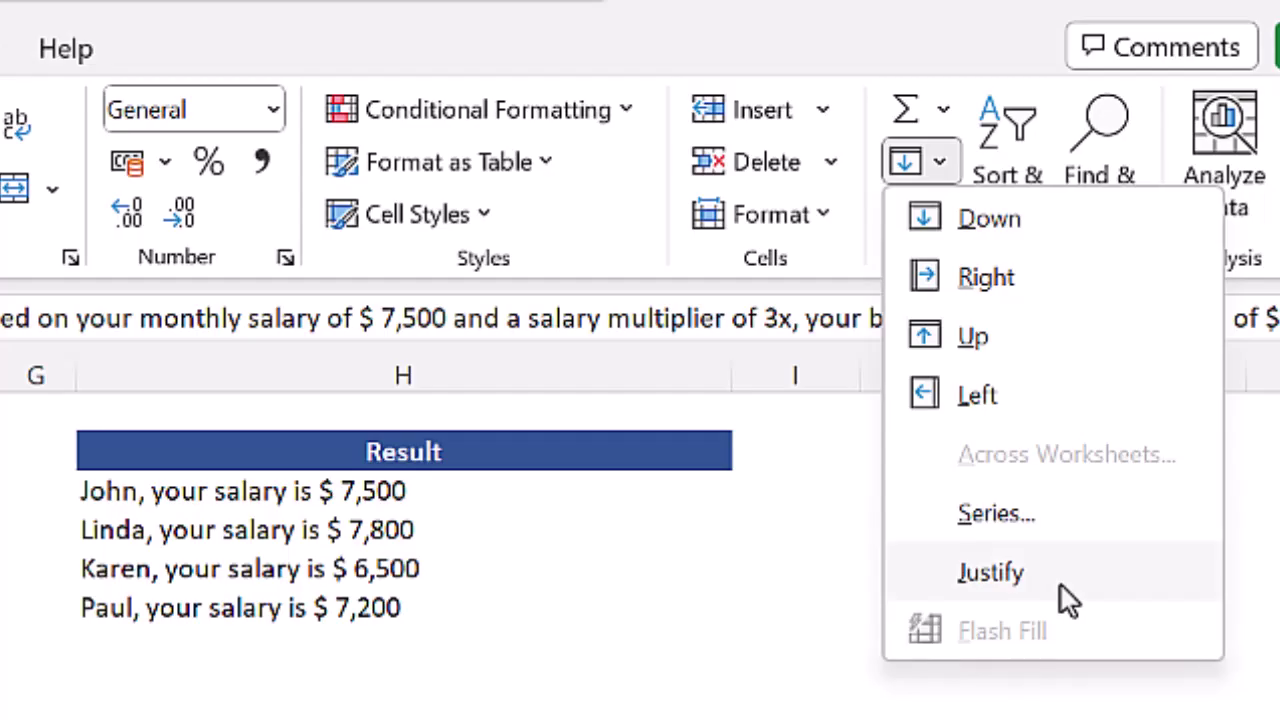
{"action": "left_click", "coordinate": [1060, 585]}
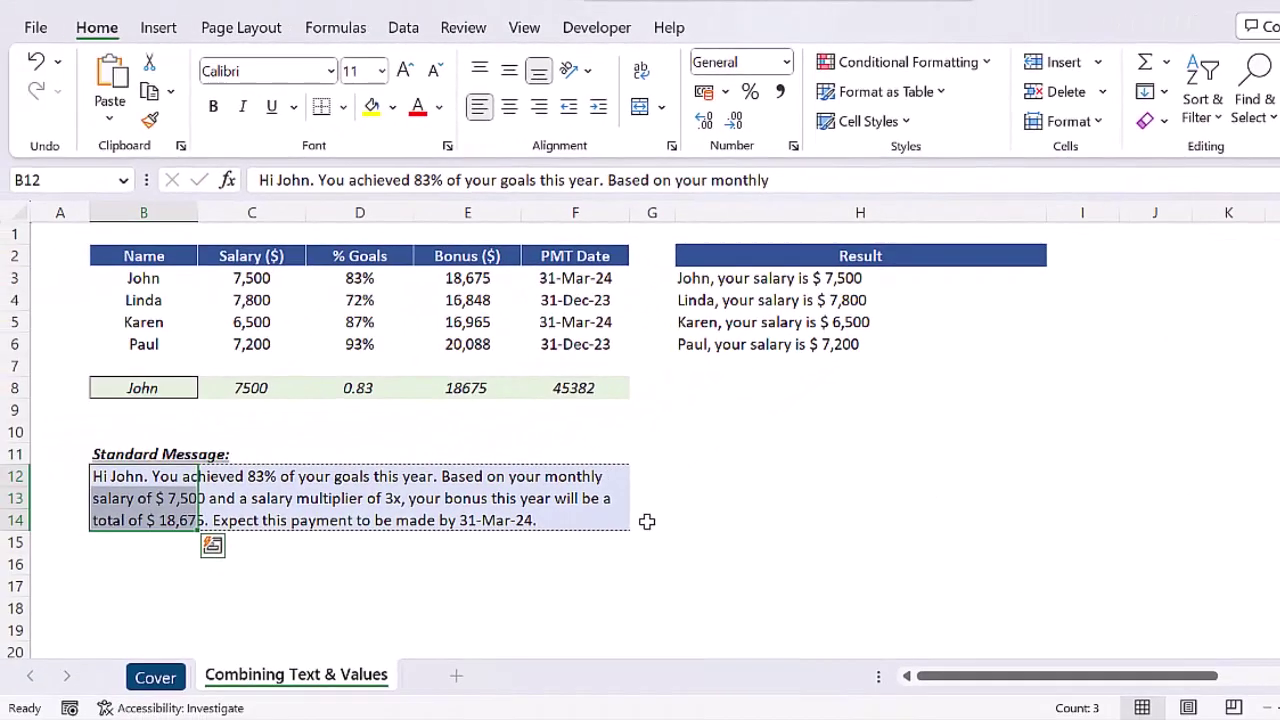
{"action": "left_click", "coordinate": [651, 520]}
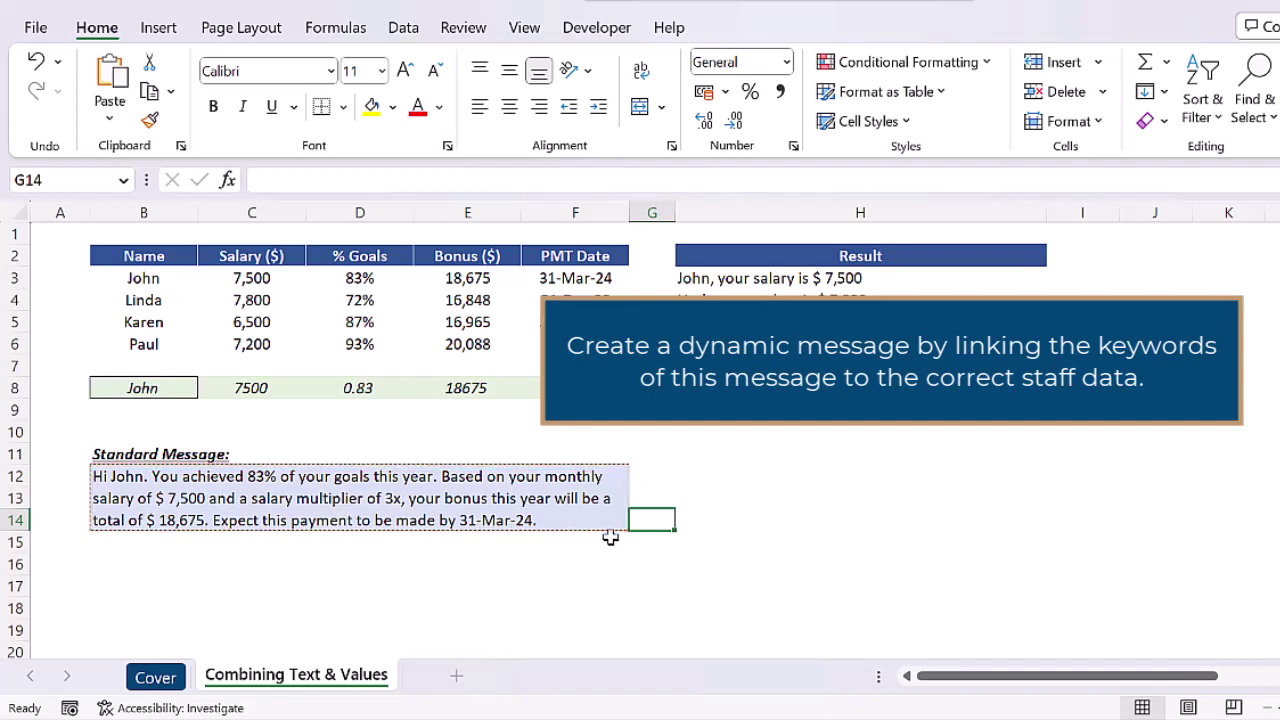
Examine the INDEX and MATCH lookup formulas for salary, bonus and payment date in C8, E8 and F8
{"action": "left_click", "coordinate": [245, 390]}
{"action": "key", "text": "F2"}
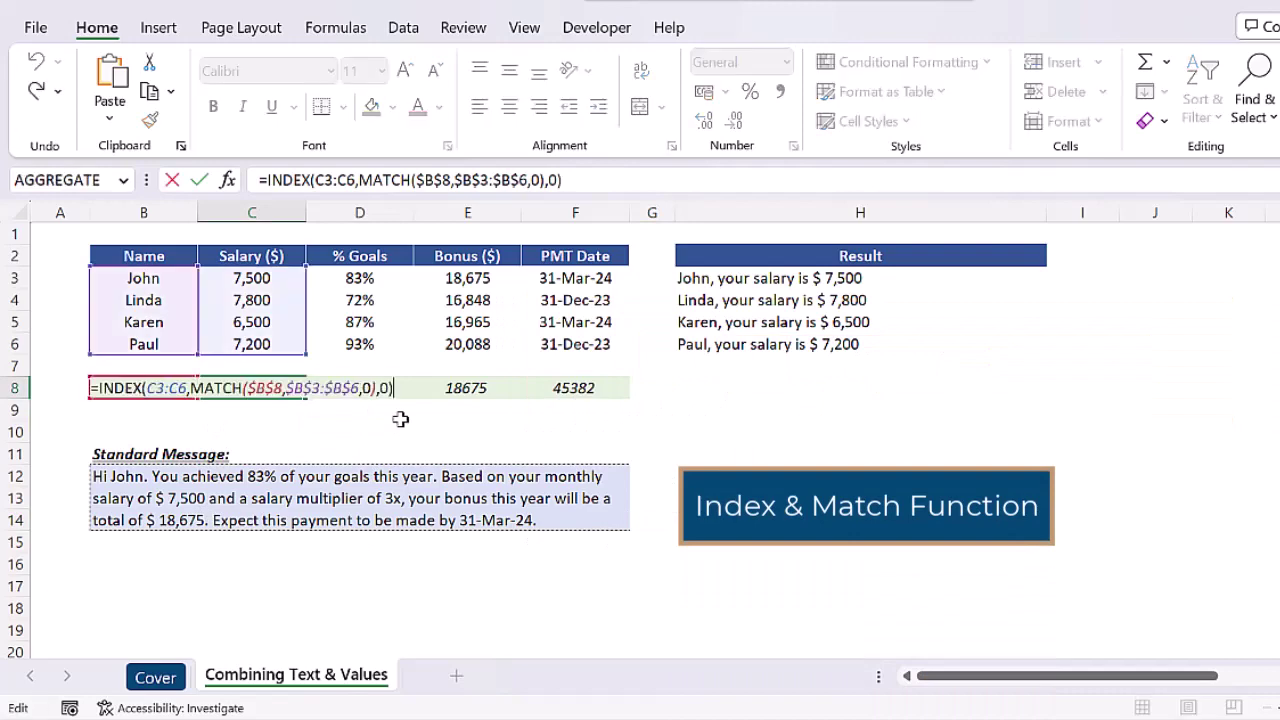
{"action": "key", "text": "Tab"}
{"action": "key", "text": "Tab"}
{"action": "key", "text": "F2"}
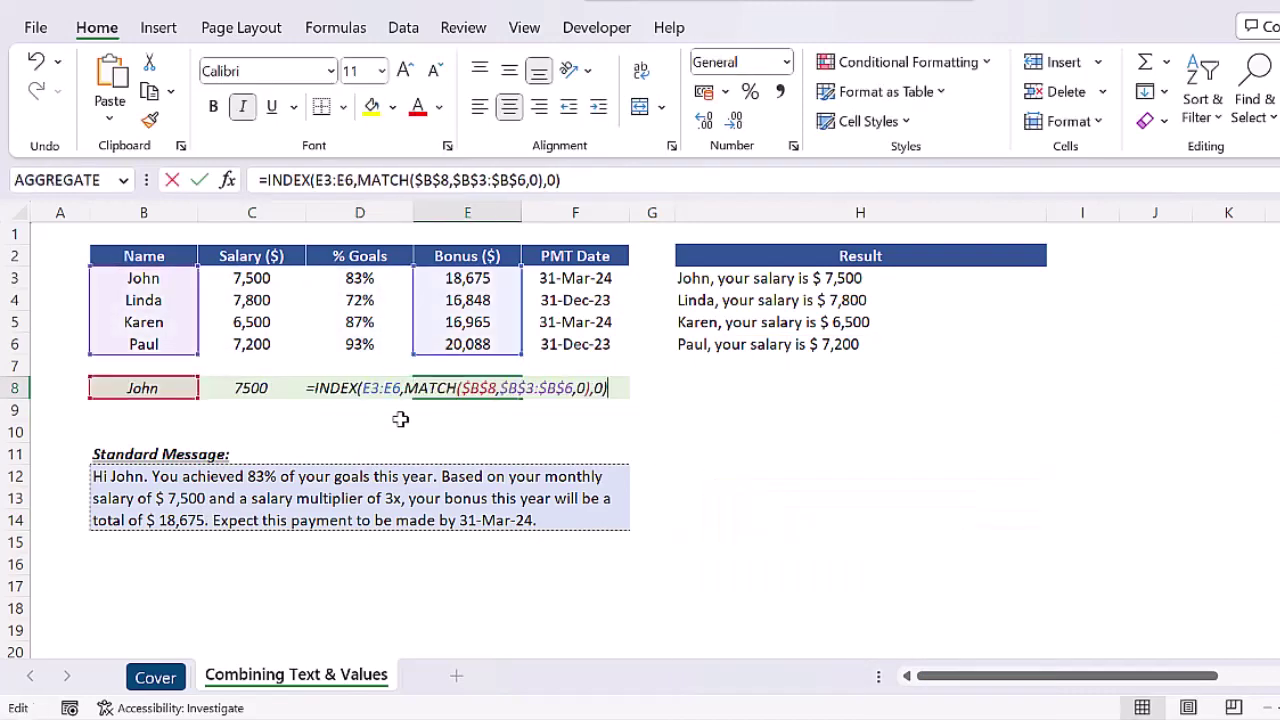
{"action": "key", "text": "Tab"}
{"action": "key", "text": "F2"}
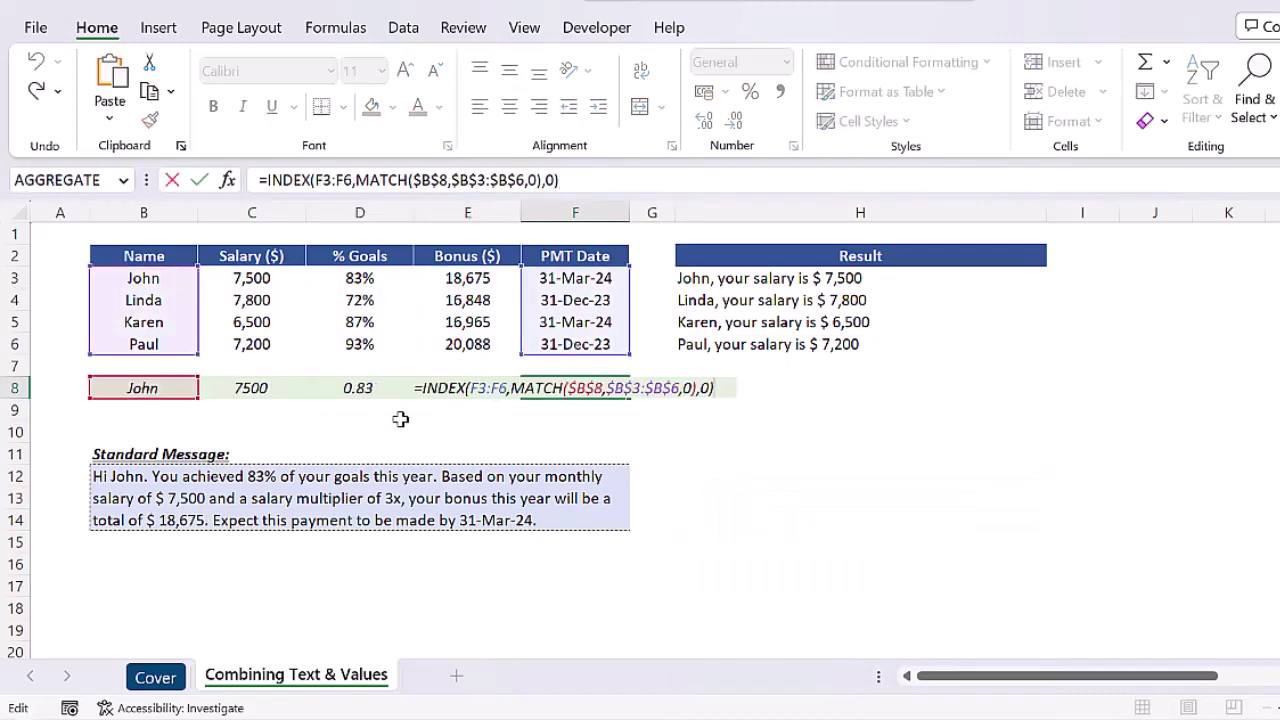
{"action": "key", "text": "Escape"}
Change the employee chosen in B8 to the second name in its list, then to the fourth, to test the row 8 lookups
{"action": "left_click", "coordinate": [162, 386]}
{"action": "key", "text": "alt+Down"}
{"action": "key", "text": "Down"}
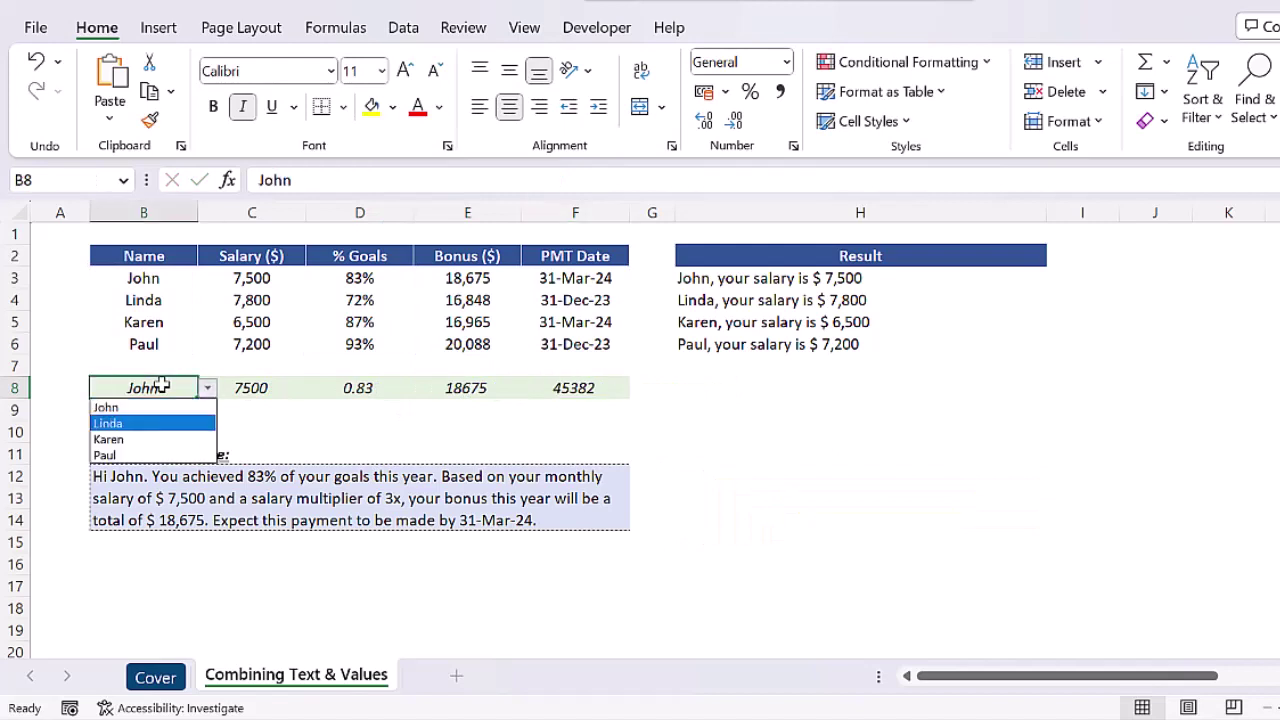
{"action": "key", "text": "Return"}
{"action": "key", "text": "alt+Down"}
{"action": "key", "text": "Down"}
{"action": "key", "text": "Down"}
{"action": "key", "text": "Return"}
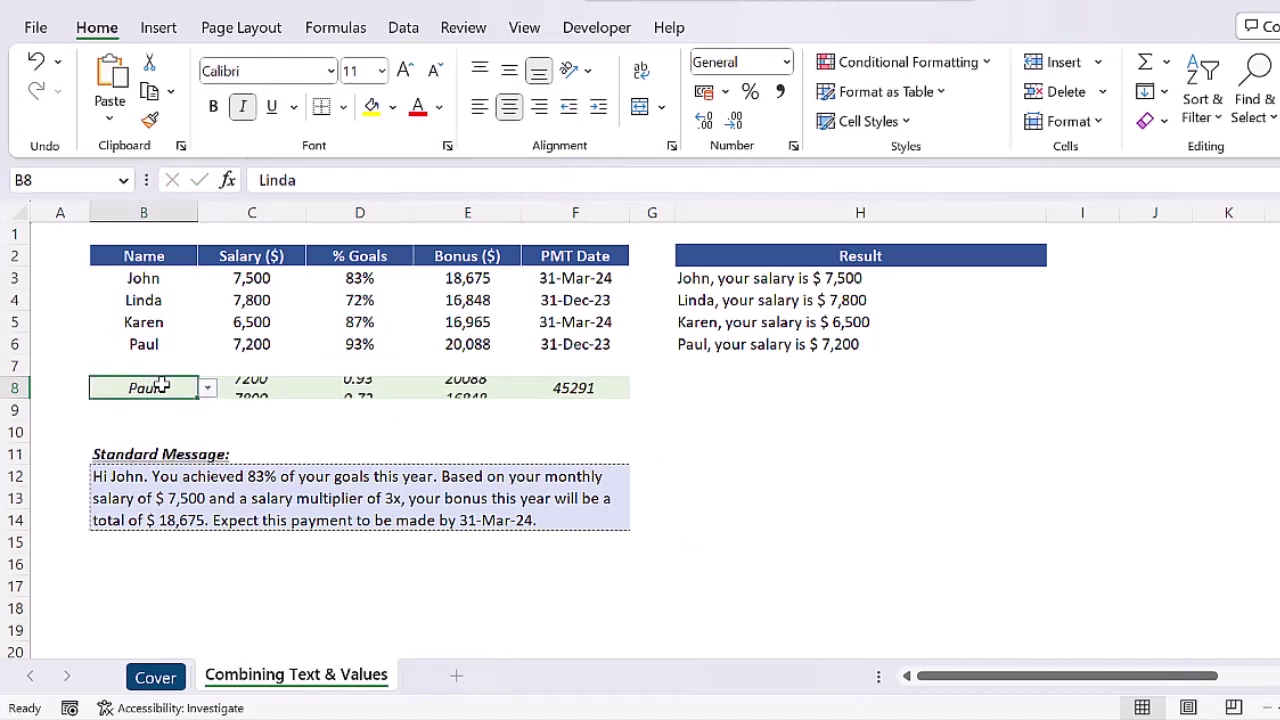
Change the employee chosen in B8 to the first name in its list
{"action": "key", "text": "alt+Down"}
{"action": "key", "text": "Up"}
{"action": "key", "text": "Up"}
{"action": "key", "text": "Up"}
{"action": "key", "text": "Return"}
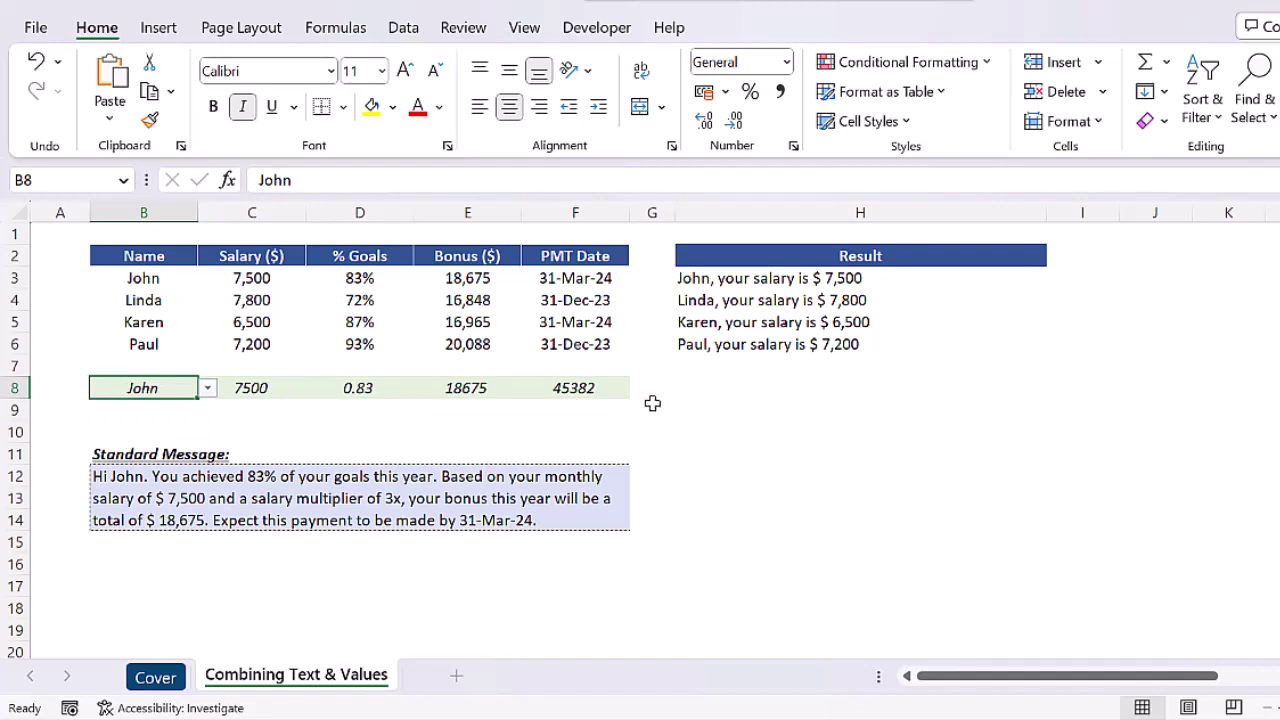
Examine which ranges the INDEX and MATCH payment date formula in F8 refers to, leaving it unedited
{"action": "left_click", "coordinate": [610, 393]}
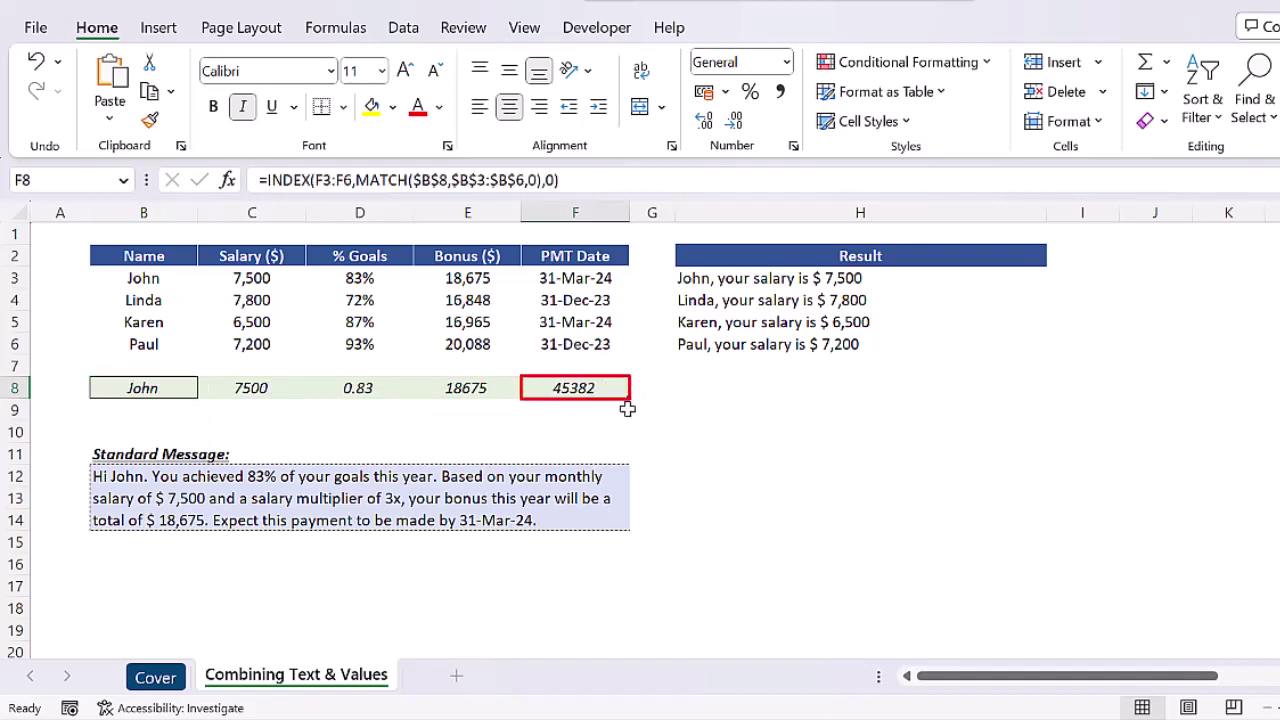
{"action": "key", "text": "F2"}
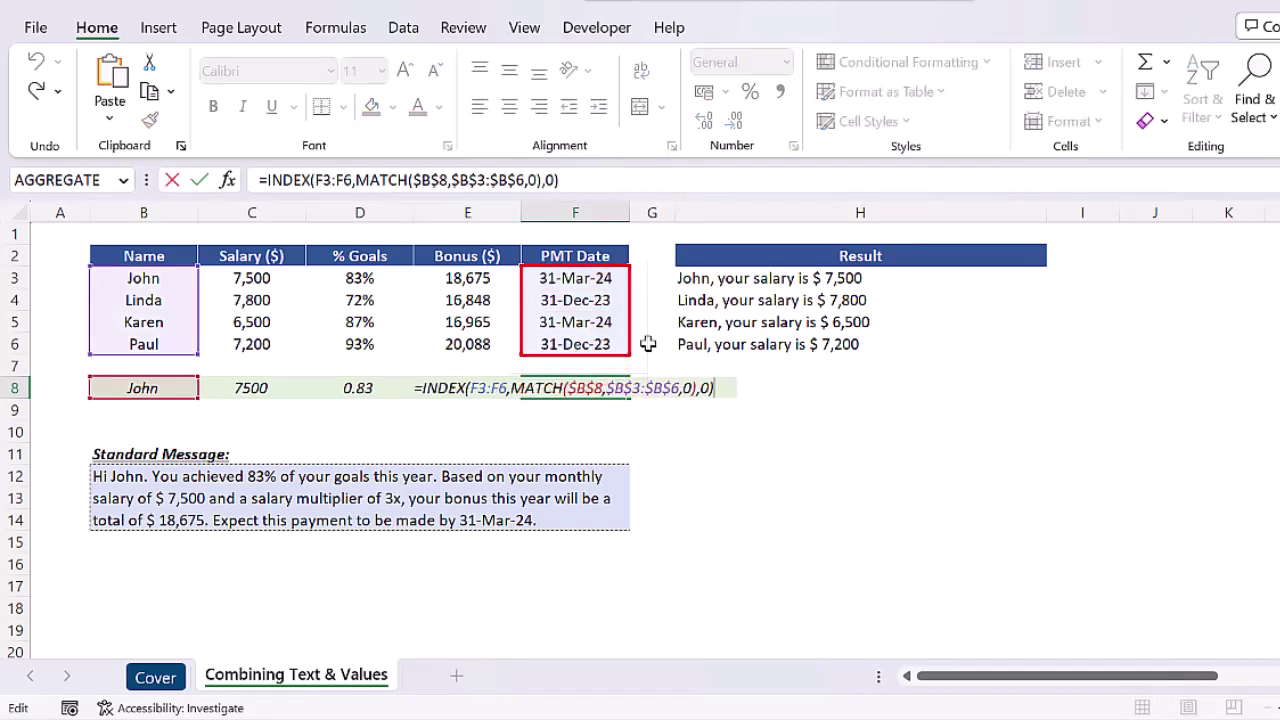
{"action": "key", "text": "Escape"}
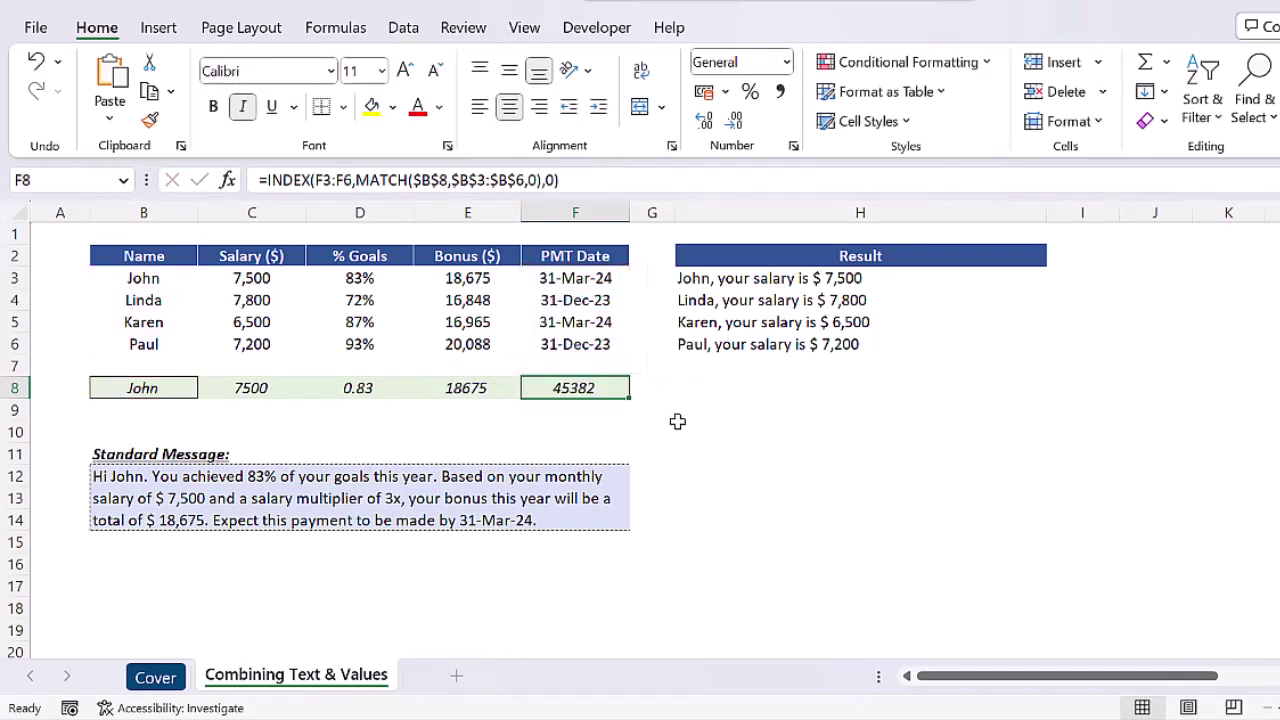
Link B9 to the selected employee's name with the formula =B8
{"action": "key", "text": "Left"}
{"action": "key", "text": "Left"}
{"action": "key", "text": "Left"}
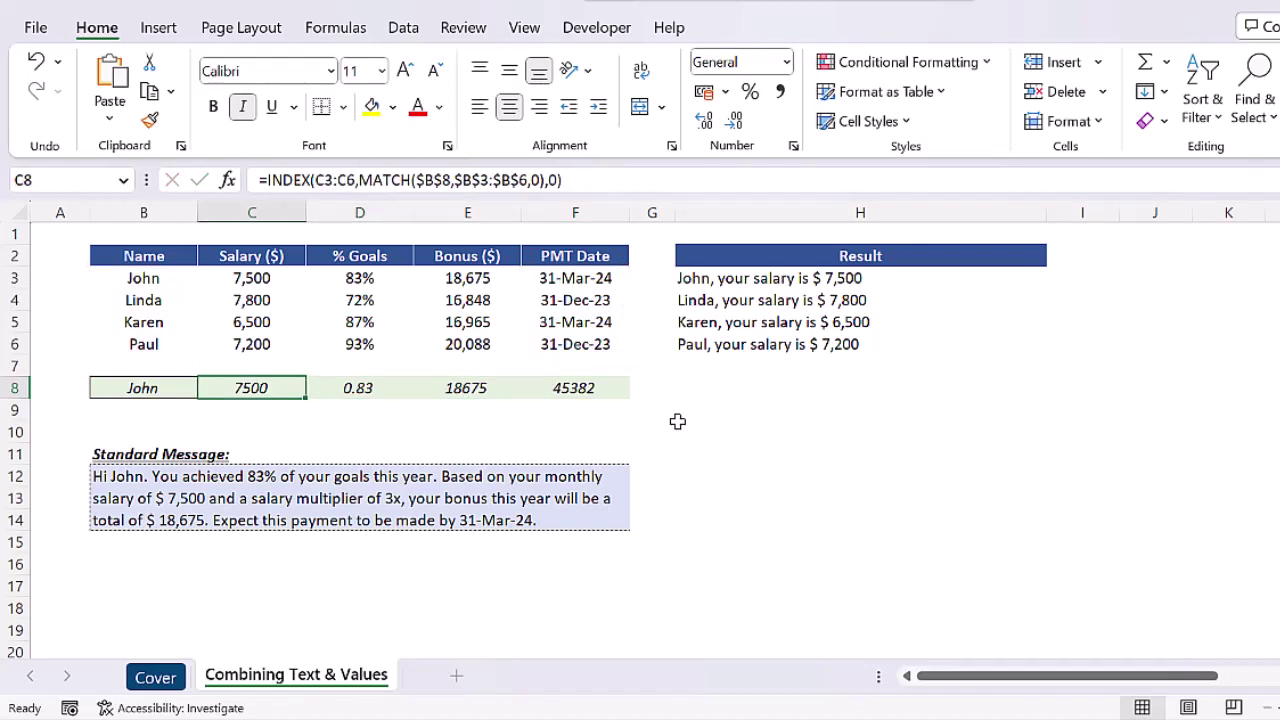
{"action": "key", "text": "Left"}
{"action": "key", "text": "Down"}
{"action": "type", "text": "="}
{"action": "key", "text": "Up"}
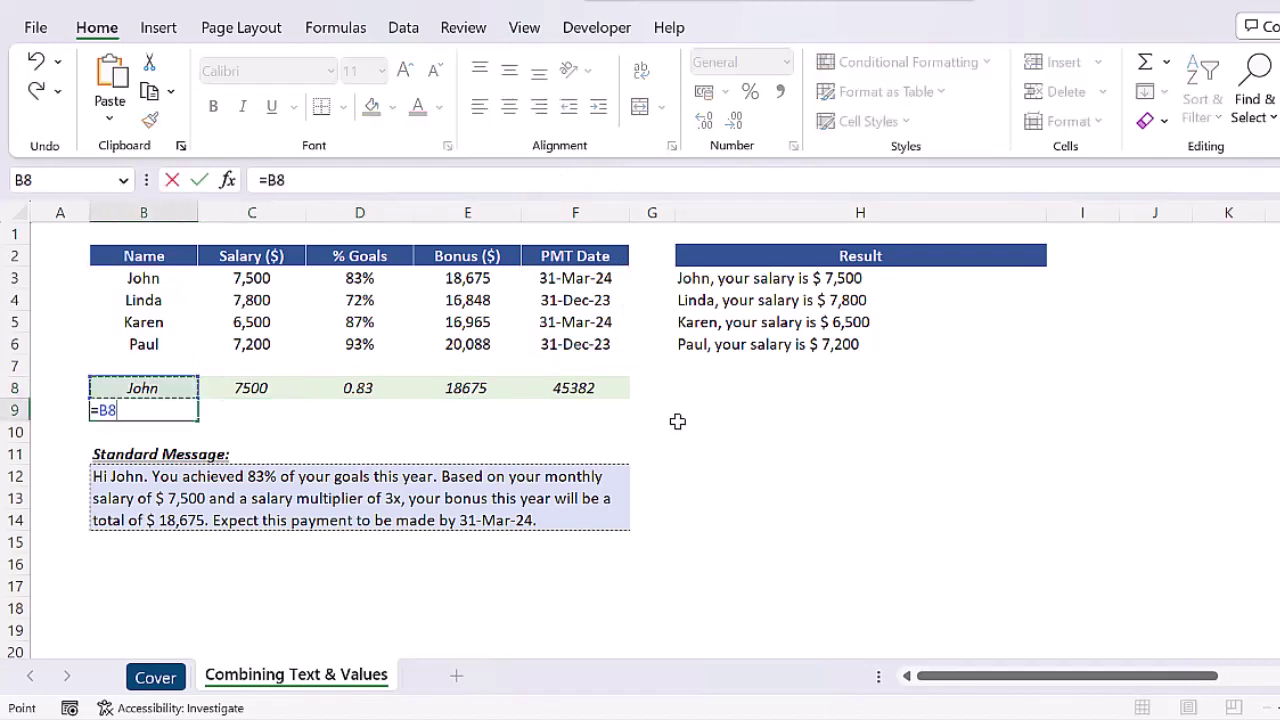
{"action": "key", "text": "Return"}
Convert the looked-up salary to formatted text in C9 with =TEXT(C8,"$ 0,000")
{"action": "key", "text": "Up"}
{"action": "key", "text": "Right"}
{"action": "type", "text": "=text"}
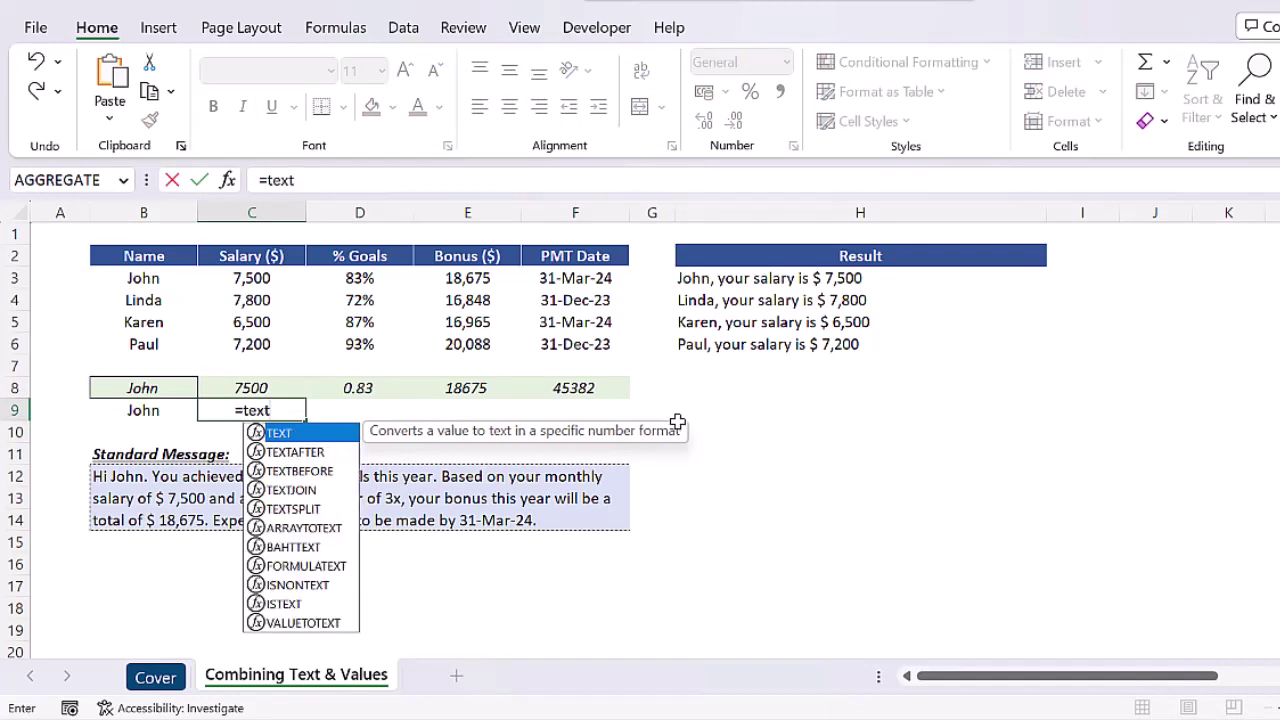
{"action": "key", "text": "Tab"}
{"action": "key", "text": "Up"}
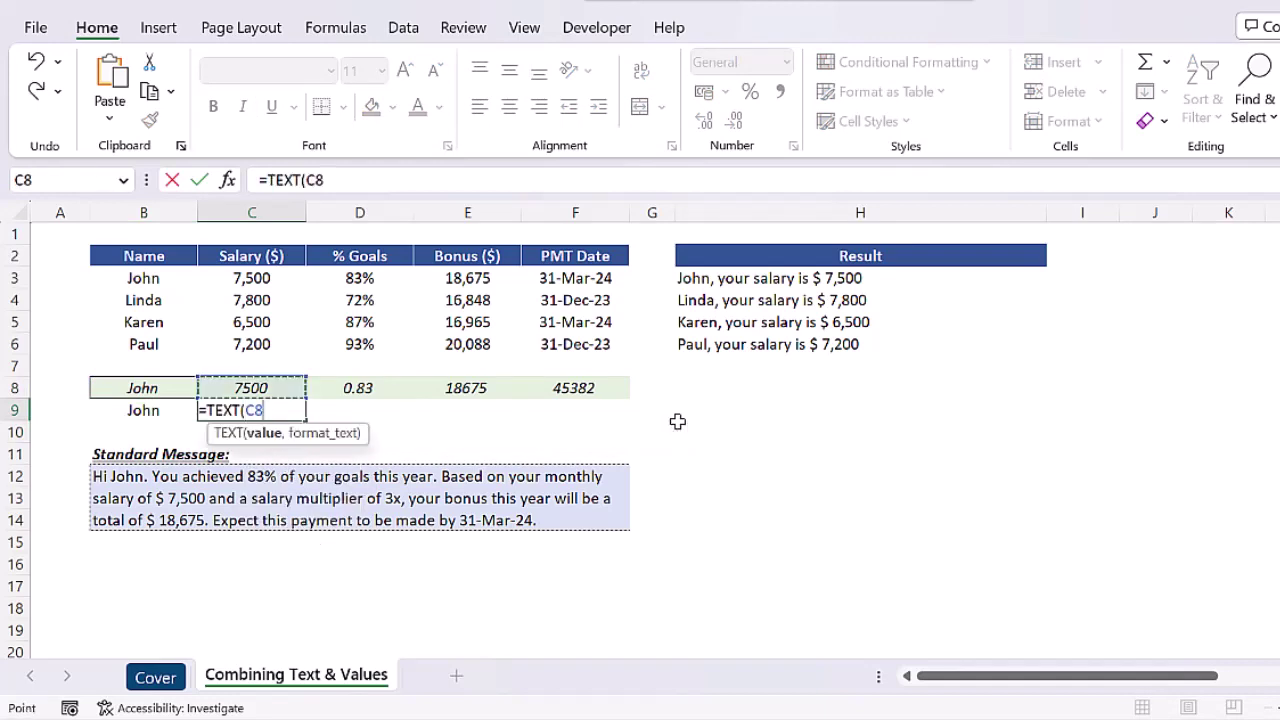
{"action": "type", "text": ","}
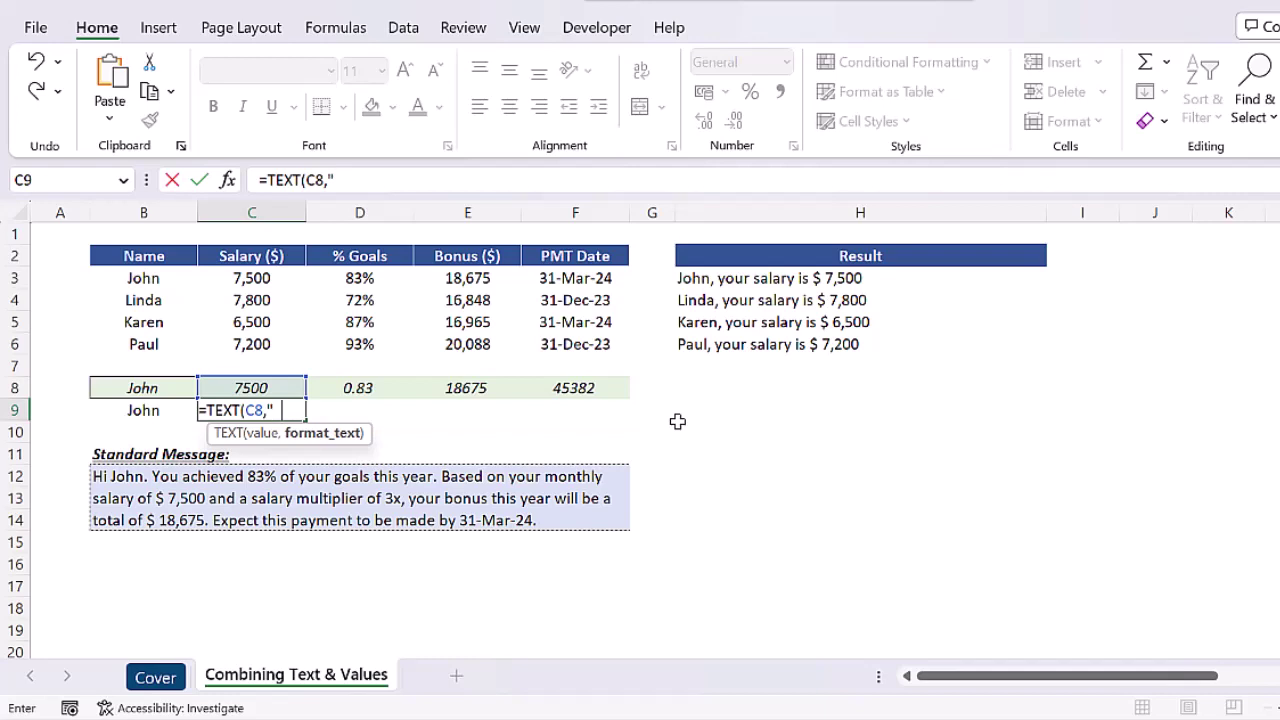
{"action": "type", "text": "\"$ 0,000"}
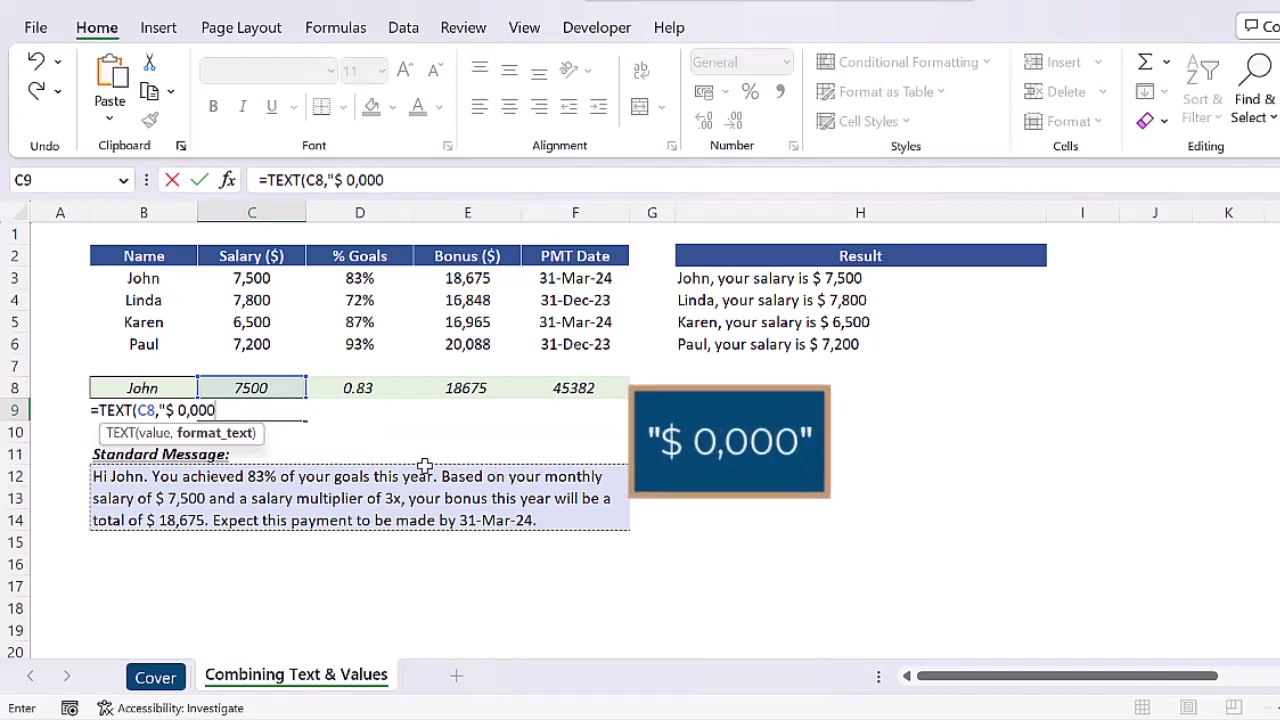
{"action": "type", "text": "\")"}
{"action": "key", "text": "Return"}
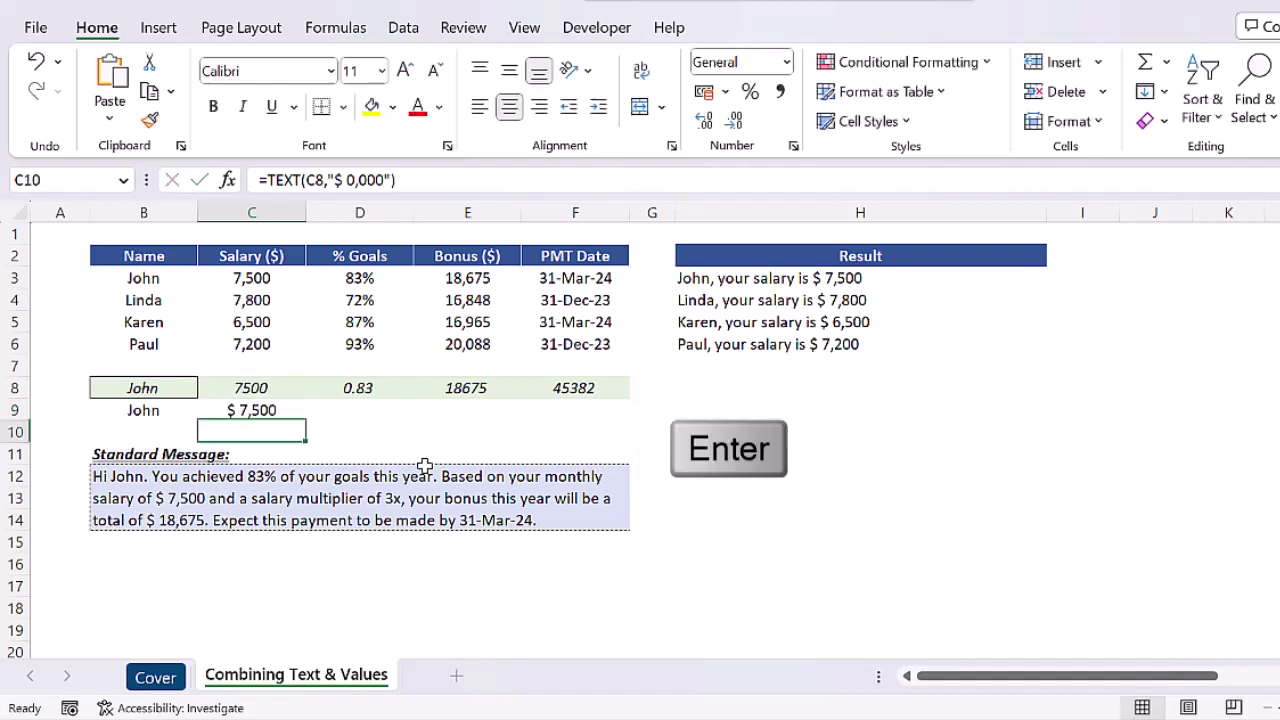
{"action": "key", "text": "Up"}
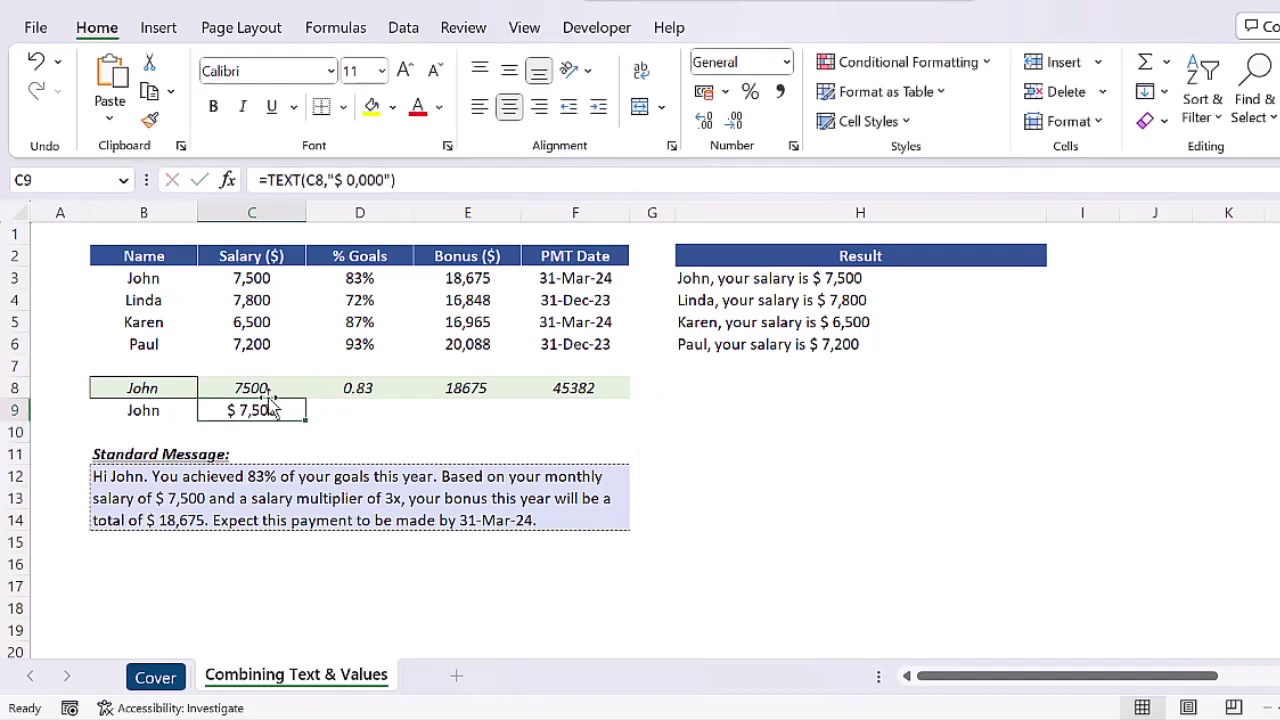
Convert the goals percentage to formatted text in D9 with =TEXT(D8,"00%")
{"action": "left_click", "coordinate": [355, 418]}
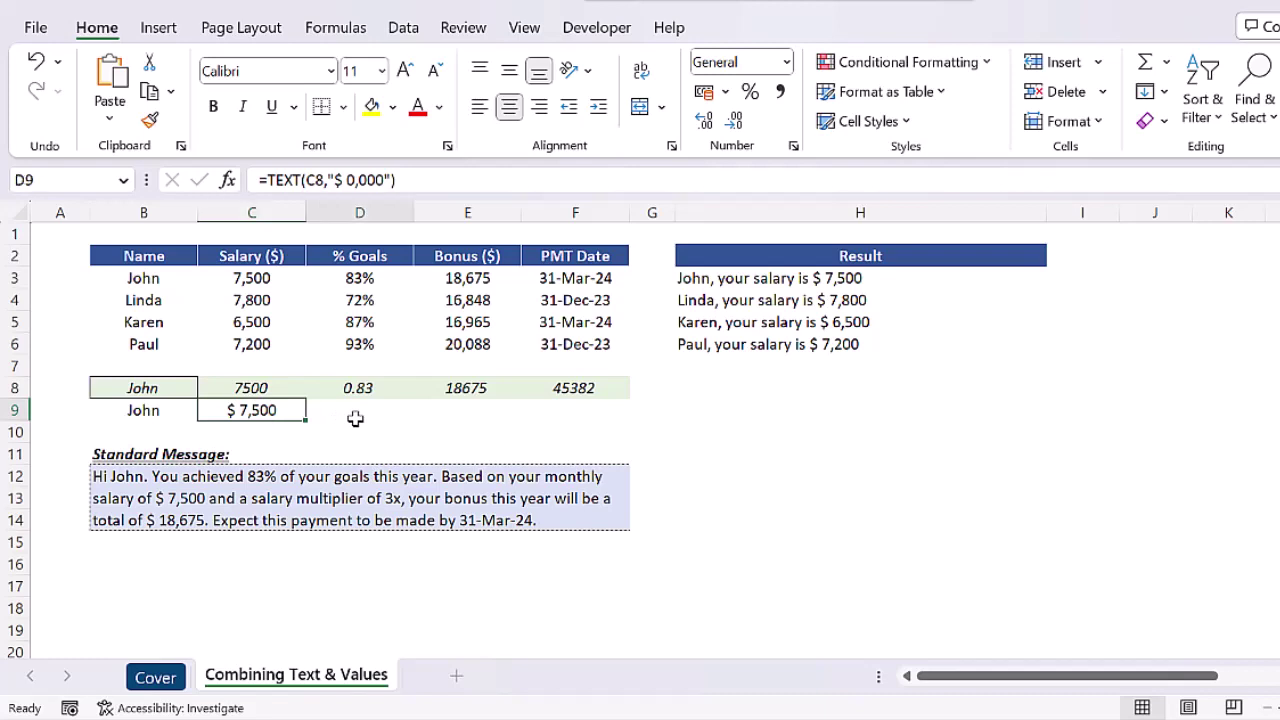
{"action": "type", "text": "=text"}
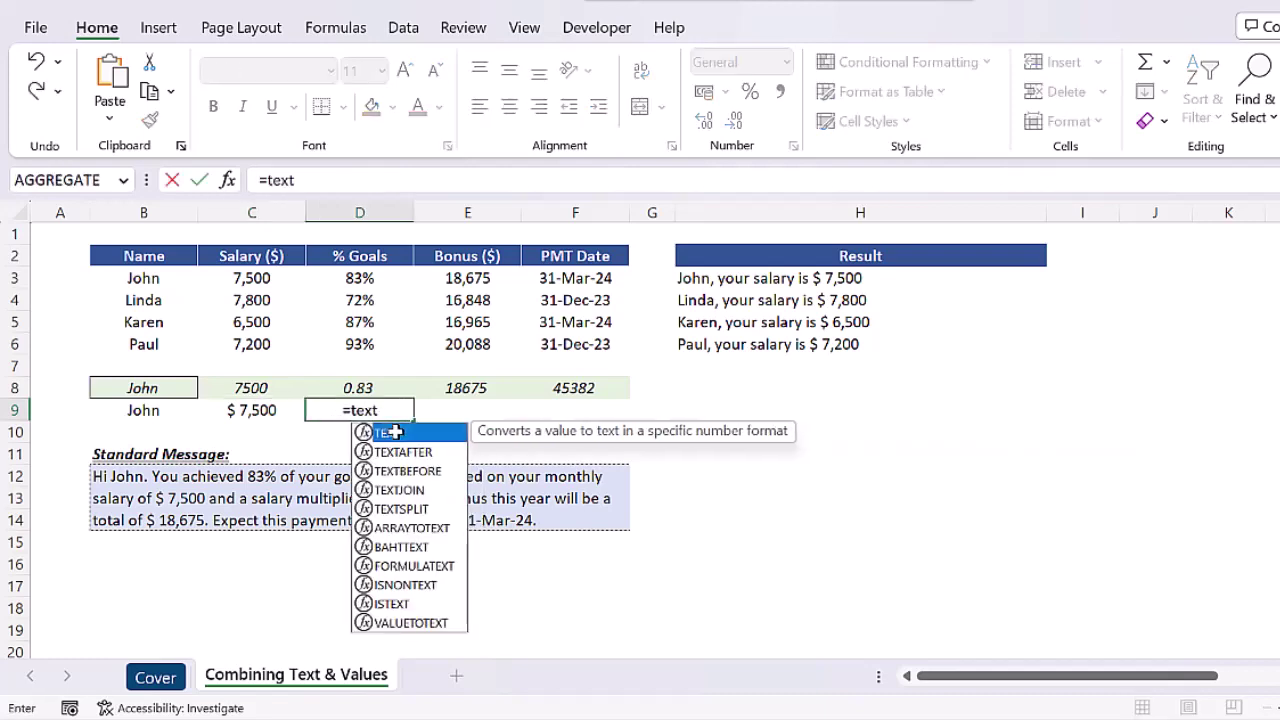
{"action": "key", "text": "Tab"}
{"action": "key", "text": "Up"}
{"action": "type", "text": ",\""}
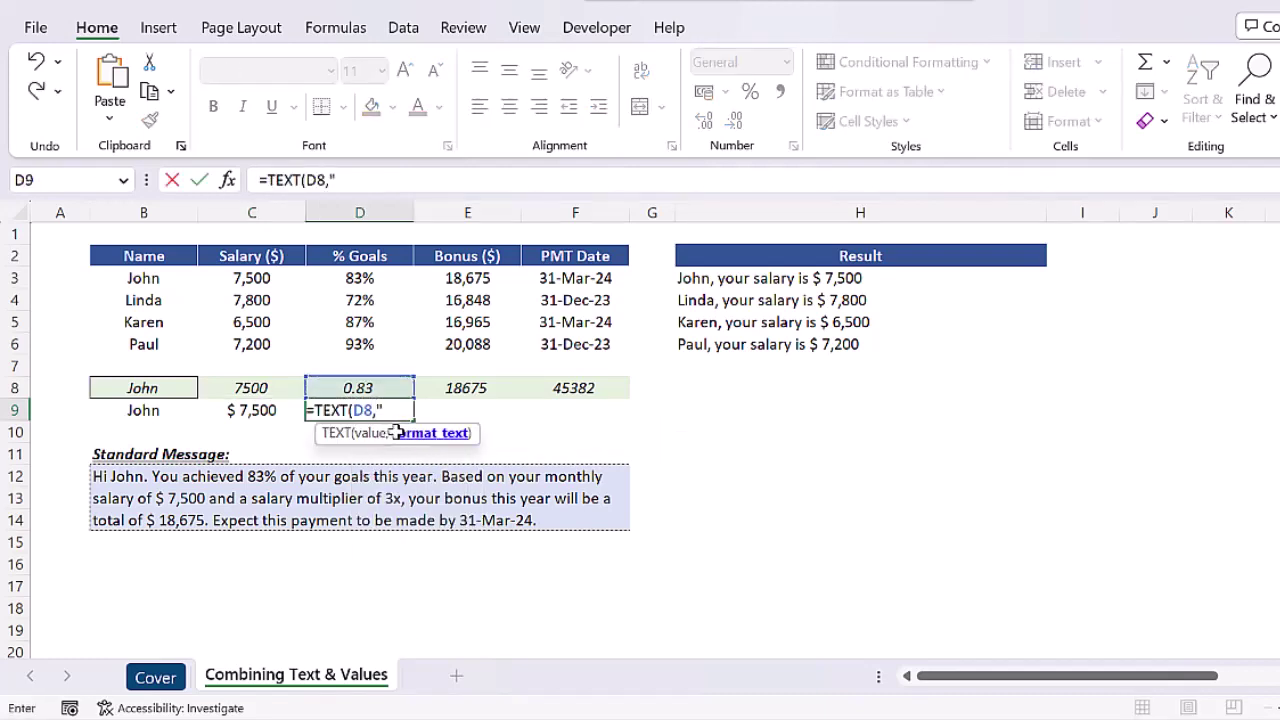
{"action": "type", "text": "00%\")"}
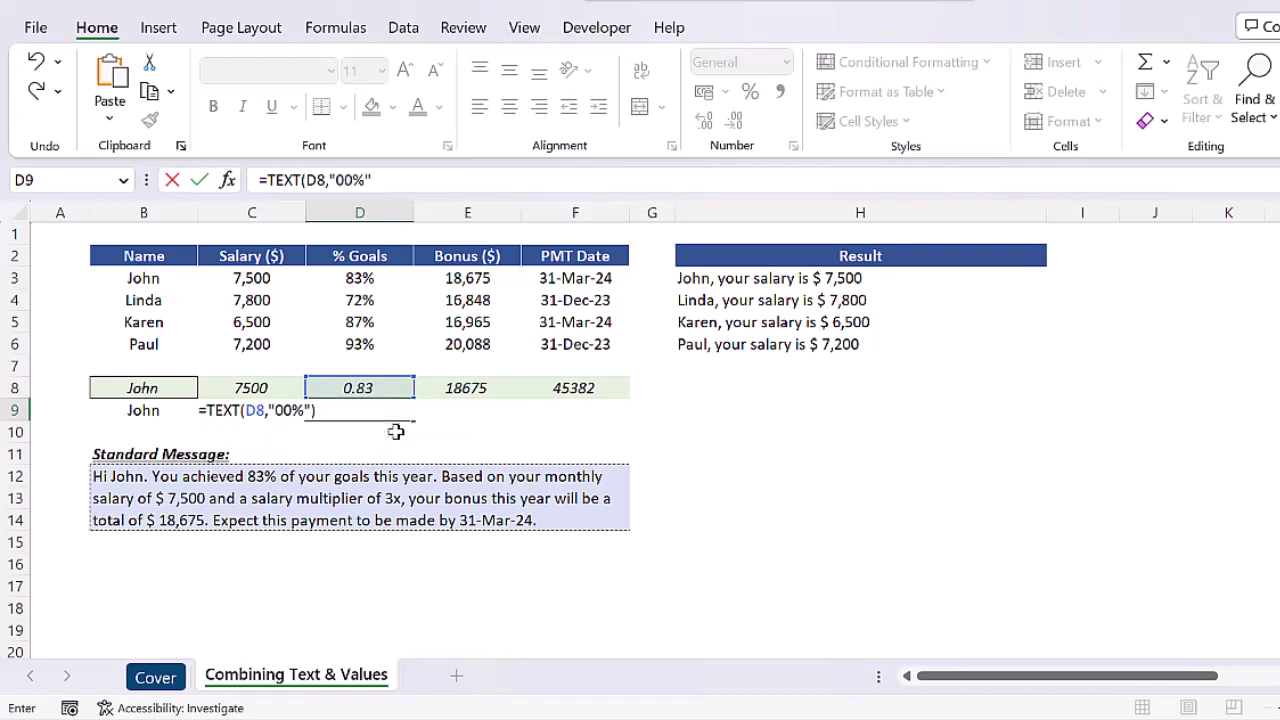
{"action": "key", "text": "Return"}
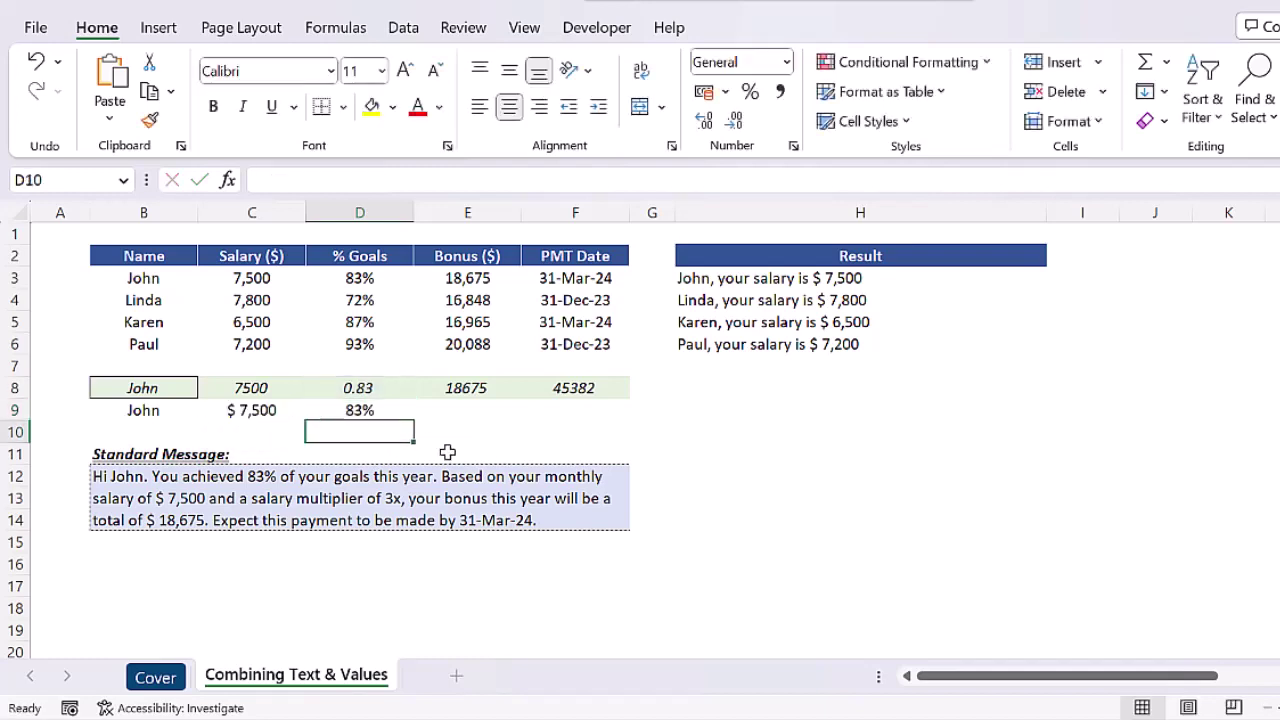
Copy the salary TEXT formula from C9 into E9 to format the bonus as text
{"action": "key", "text": "Up"}
{"action": "key", "text": "Right"}
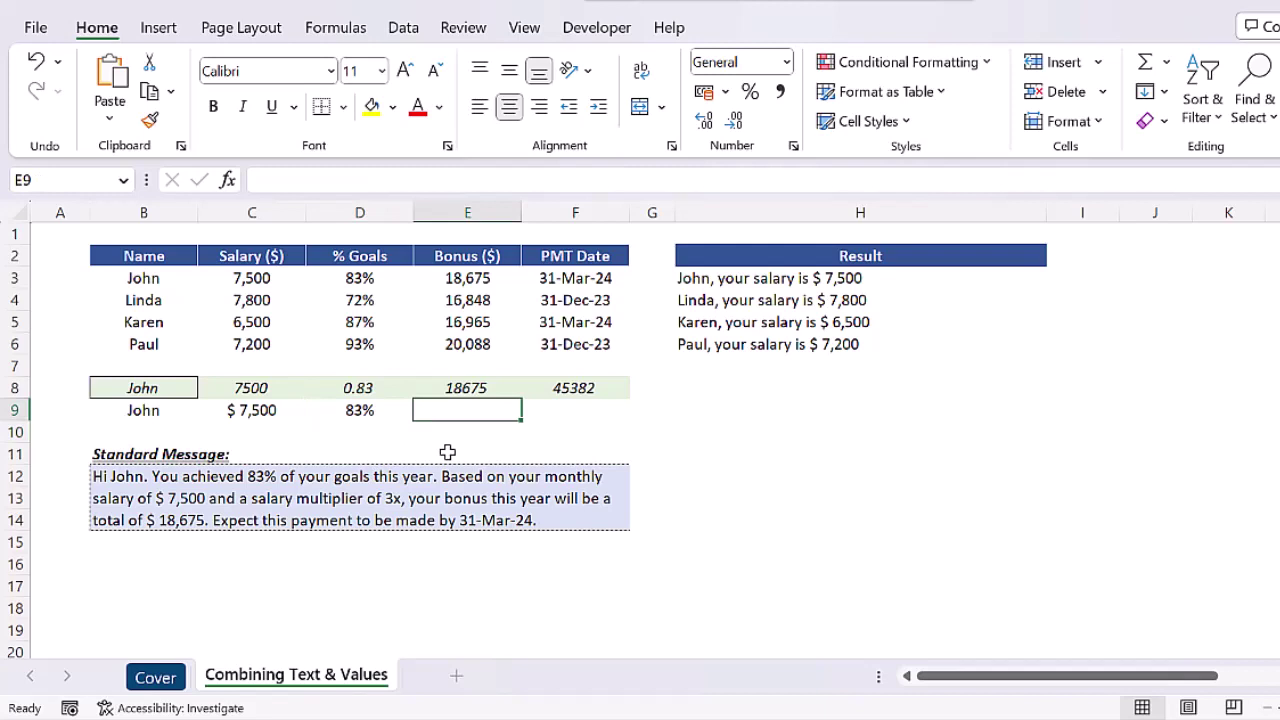
{"action": "key", "text": "Left"}
{"action": "key", "text": "Left"}
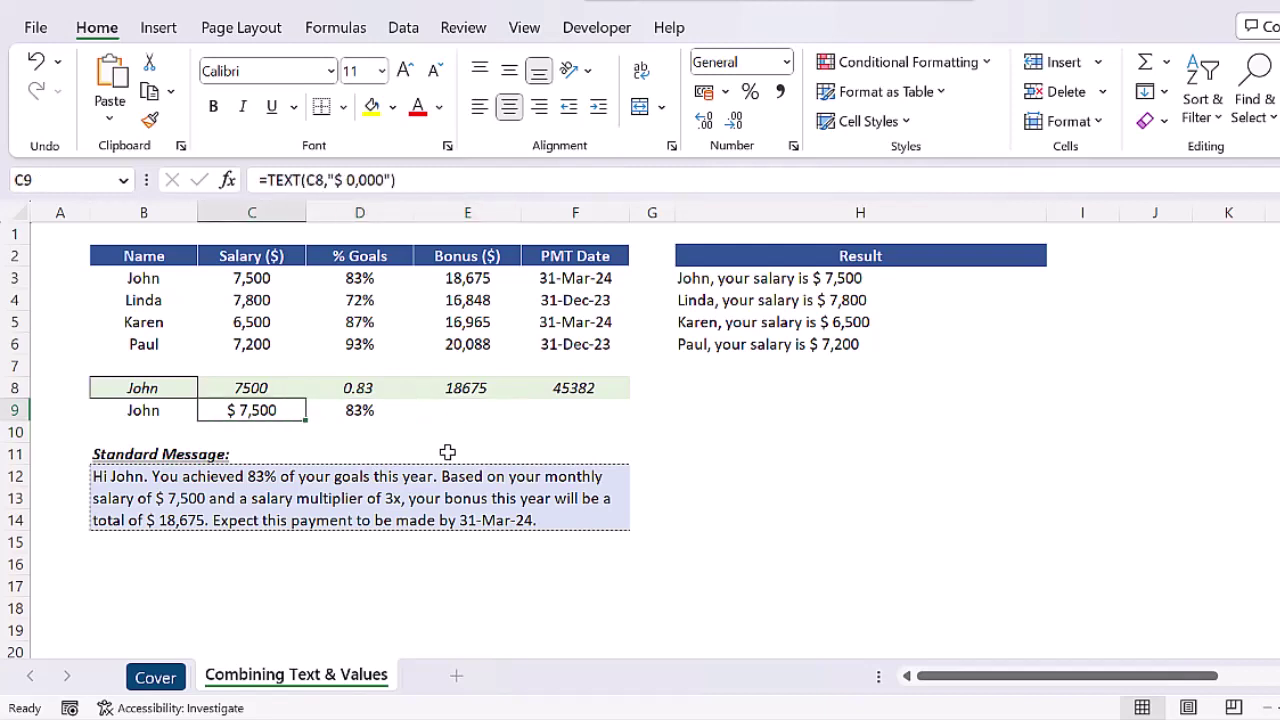
{"action": "key", "text": "ctrl+c"}
{"action": "key", "text": "Right"}
{"action": "key", "text": "Right"}
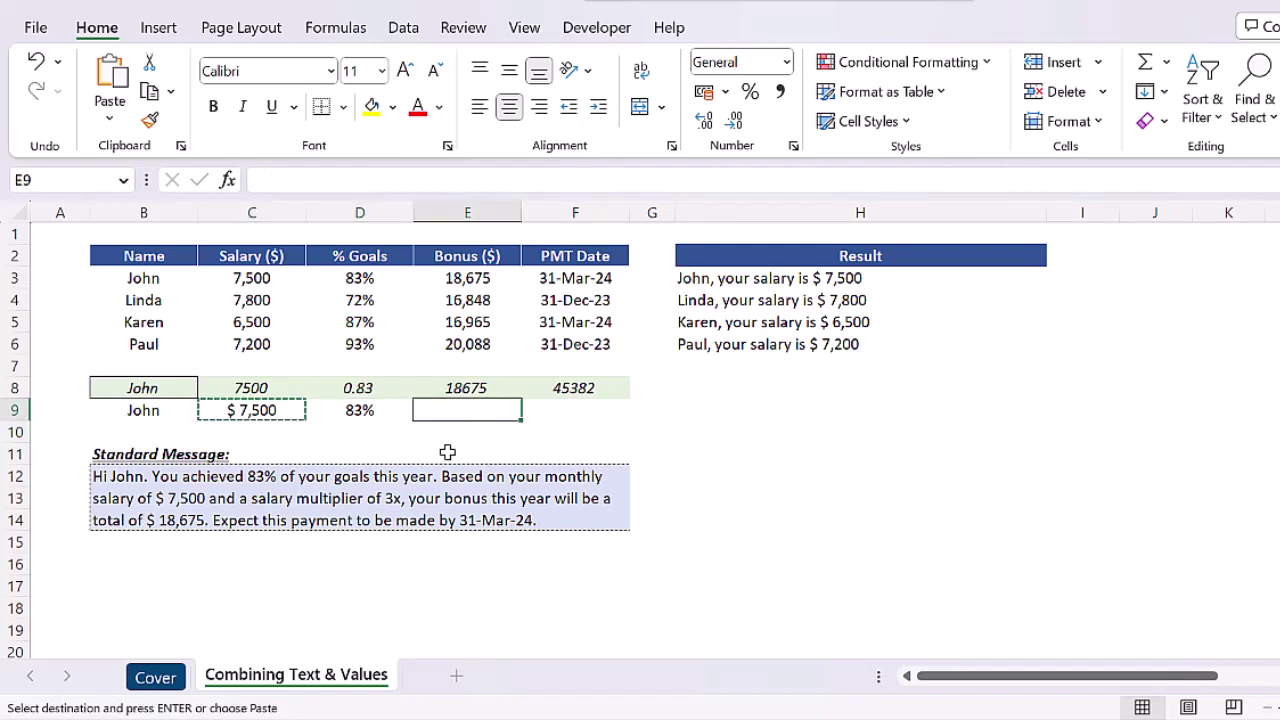
{"action": "key", "text": "ctrl+v"}
{"action": "key", "text": "Escape"}
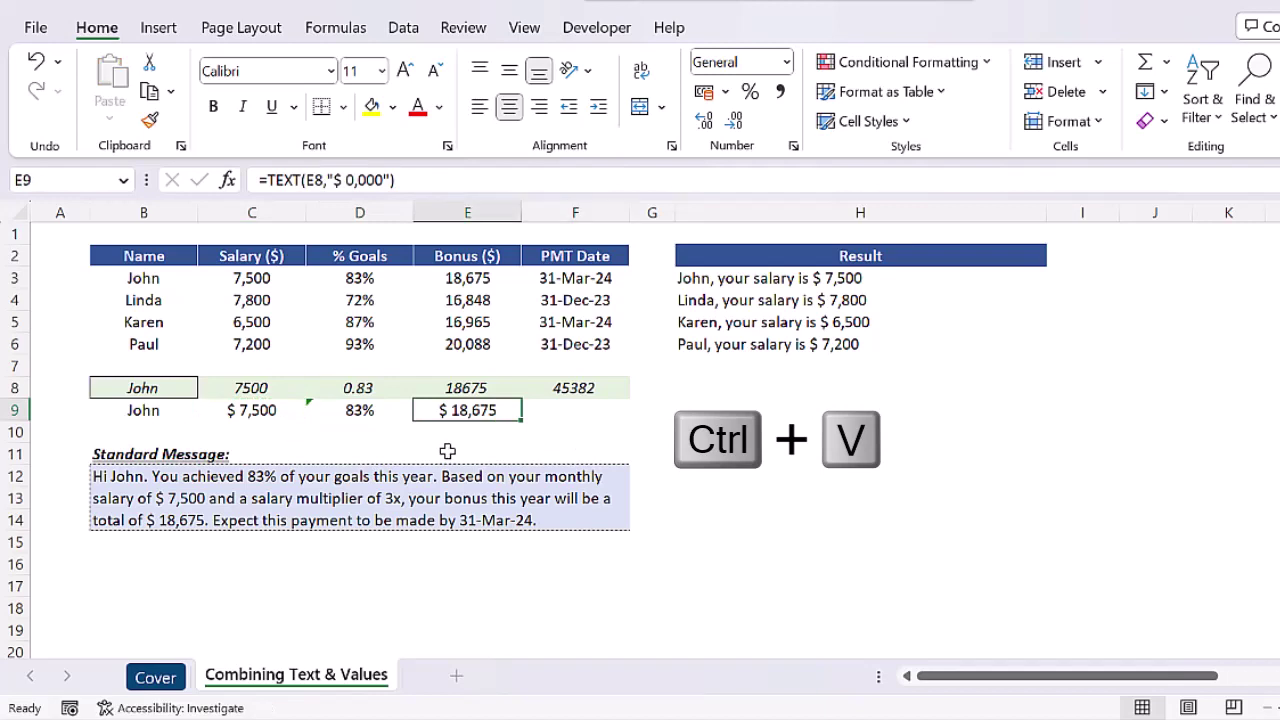
Convert the payment date to formatted text in F9 with =TEXT(F8,"dd-mmm-yy")
{"action": "left_click", "coordinate": [573, 406]}
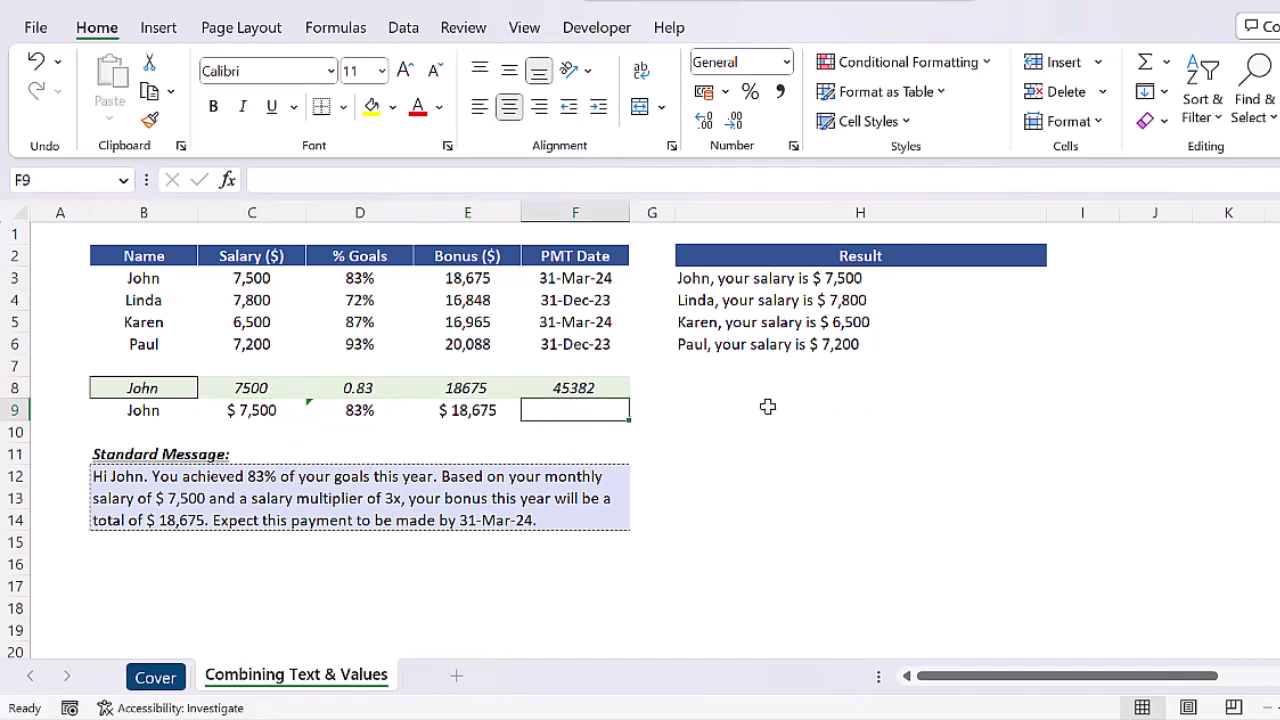
{"action": "type", "text": "=text"}
{"action": "key", "text": "Tab"}
{"action": "key", "text": "Up"}
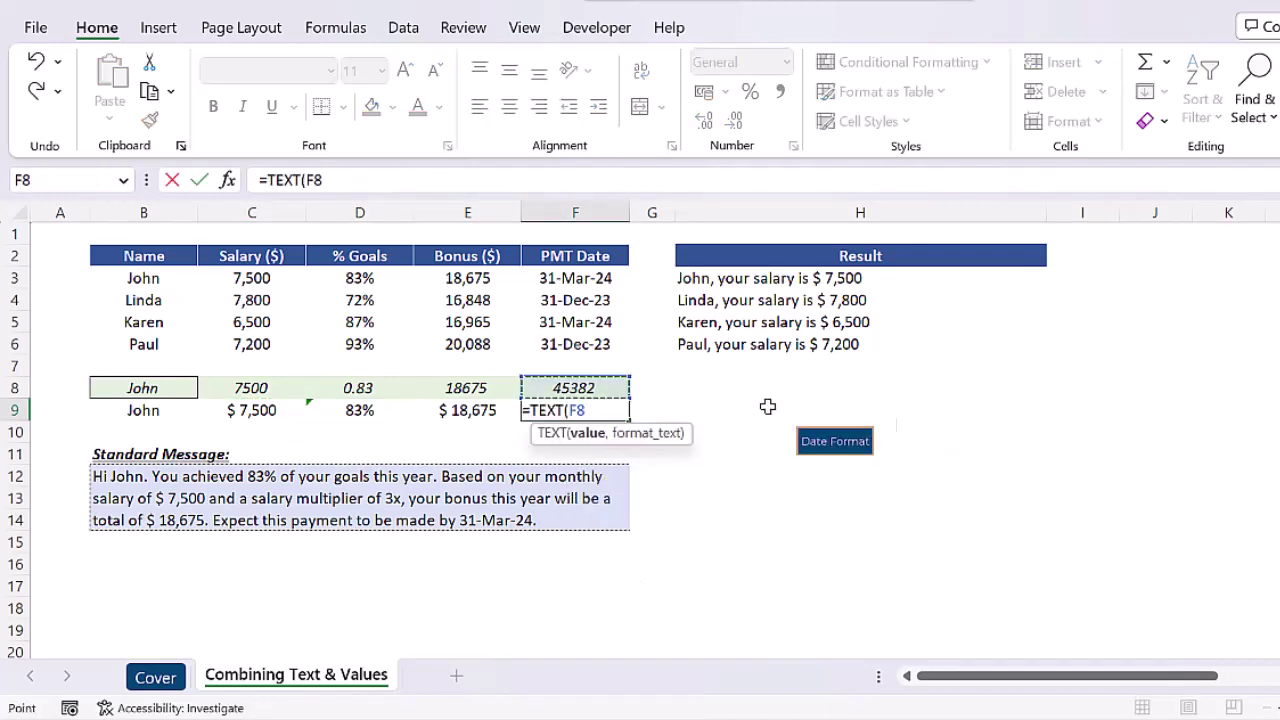
{"action": "type", "text": ",\""}
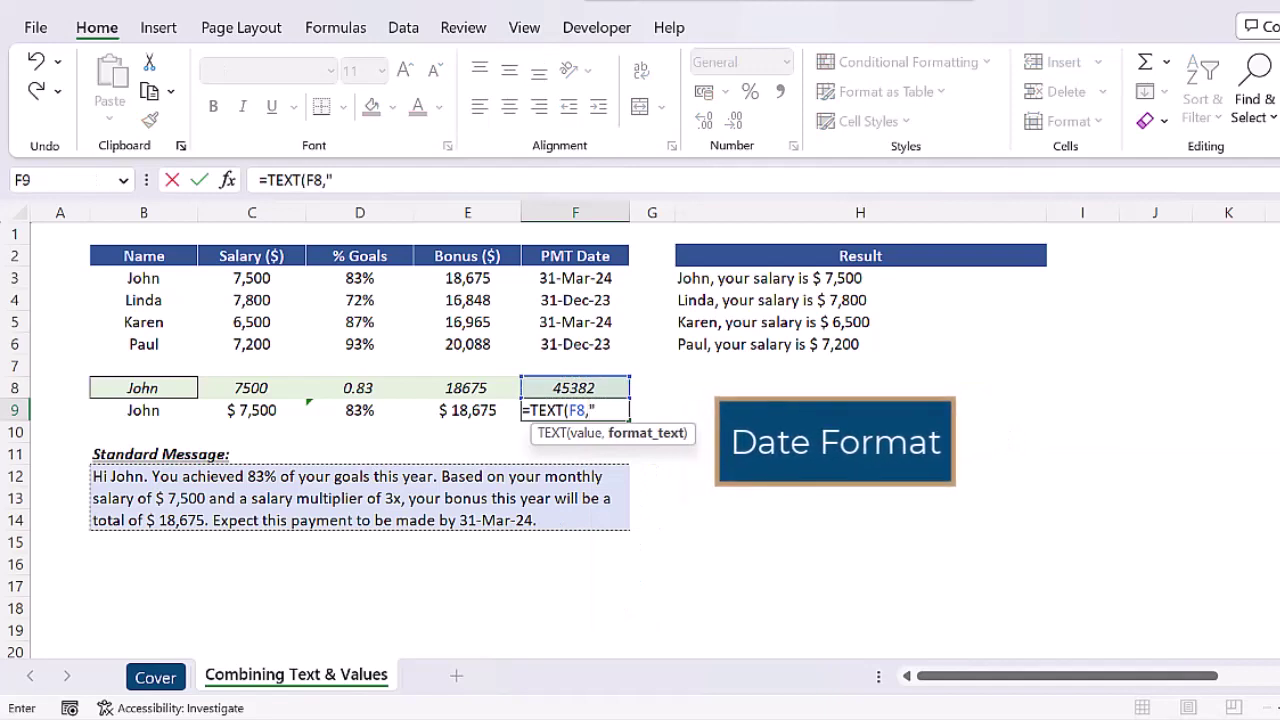
{"action": "type", "text": "dd-mmm-"}
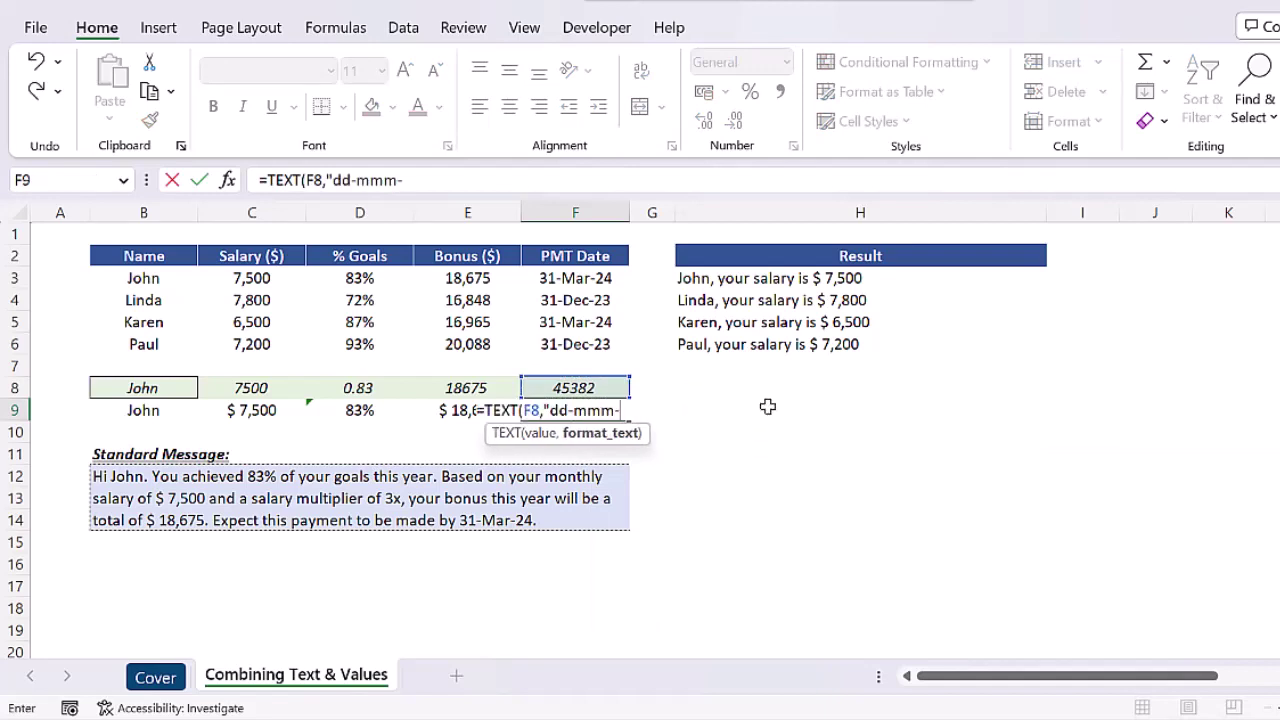
{"action": "type", "text": "yy\")"}
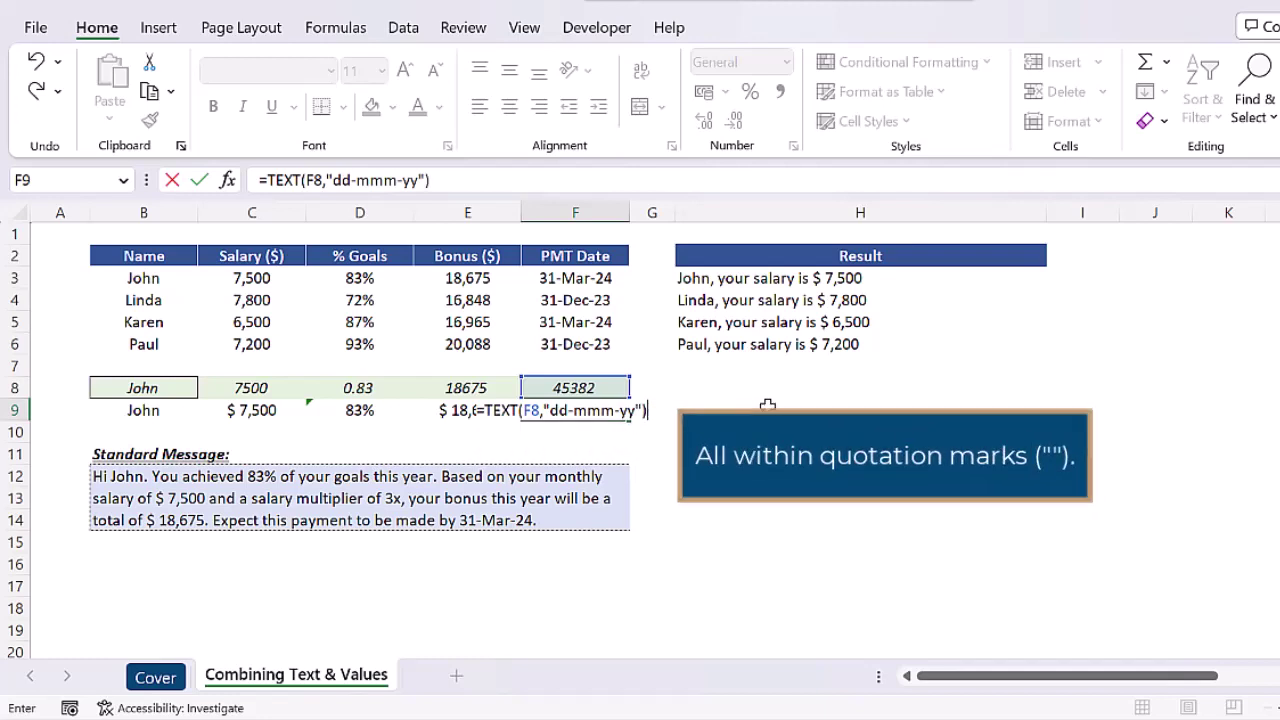
{"action": "key", "text": "Return"}
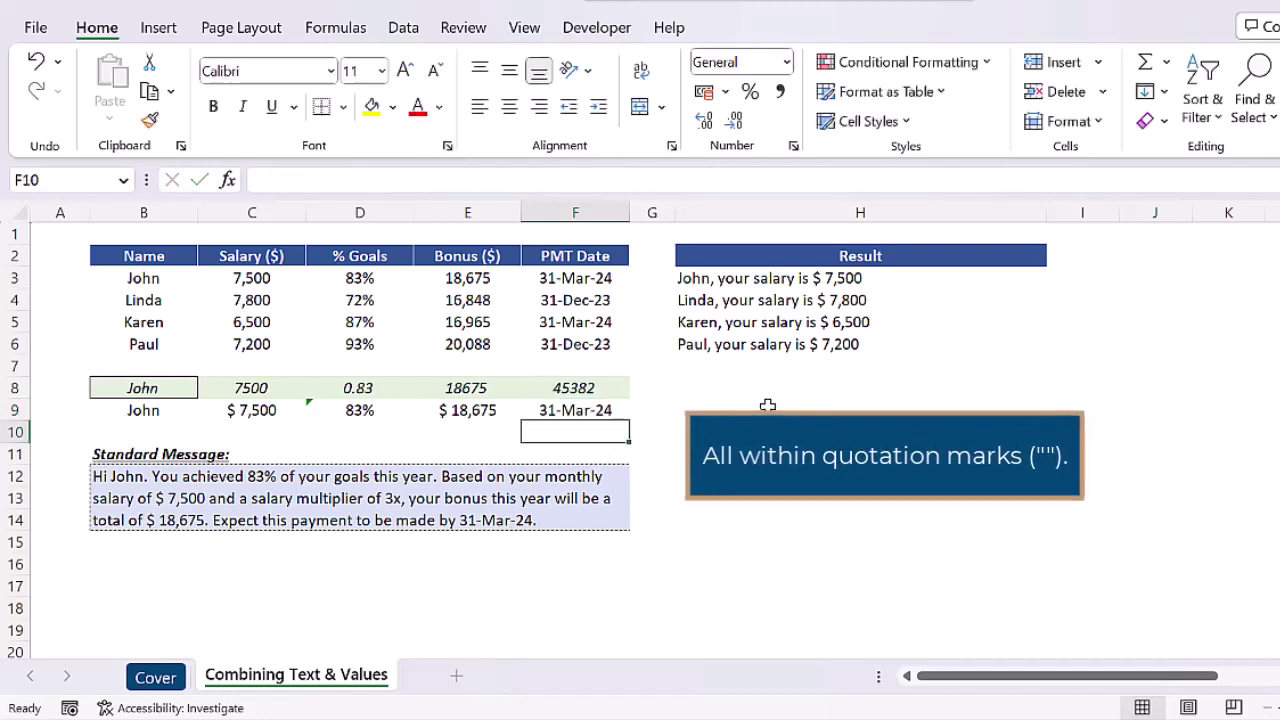
Ignore the inconsistent formula error flagged on D9
{"action": "left_click", "coordinate": [338, 410]}
{"action": "left_click", "coordinate": [289, 413]}
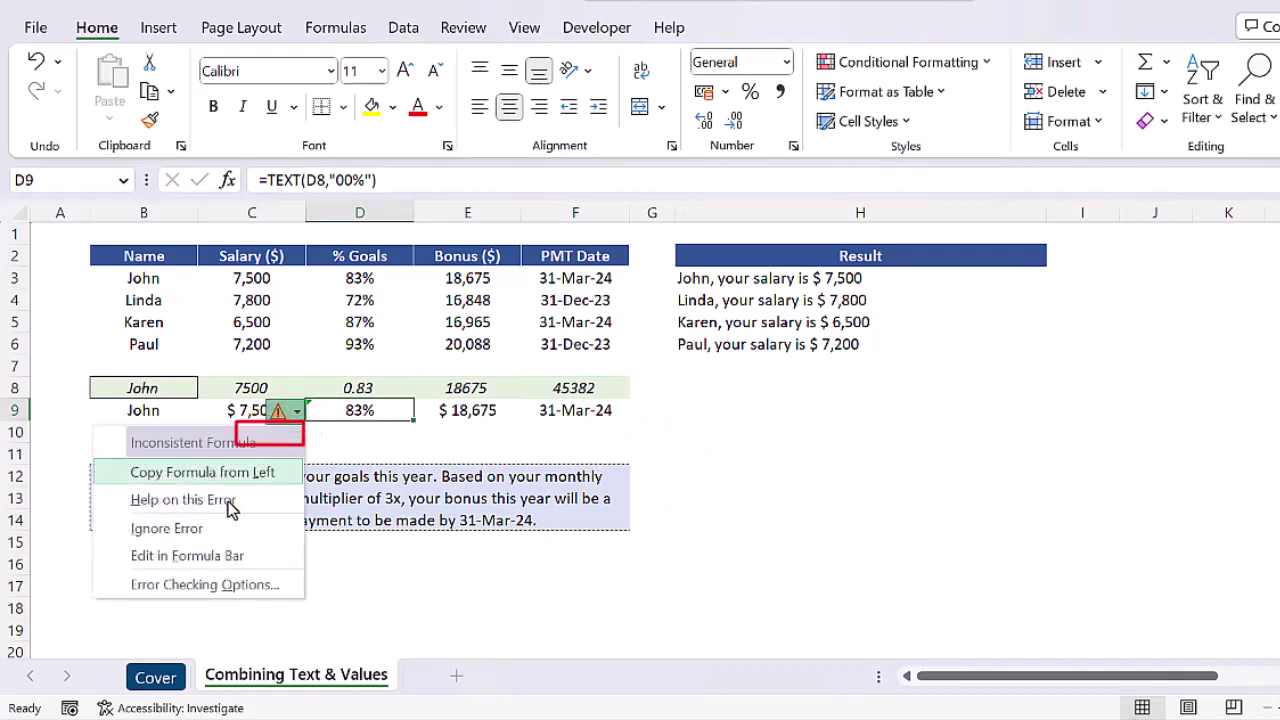
{"action": "left_click", "coordinate": [213, 530]}
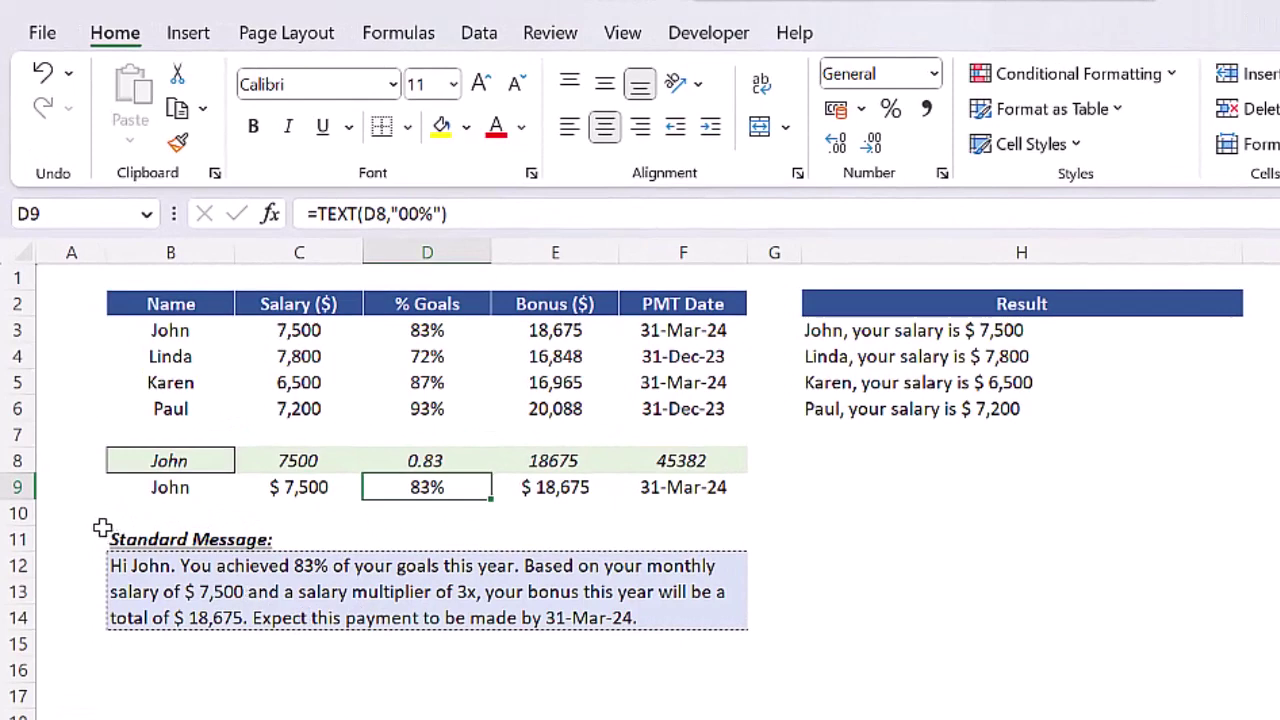
Convert the first sentence line of the standard message in B12 into a formula holding the whole line as quoted text
{"action": "left_click", "coordinate": [140, 566]}
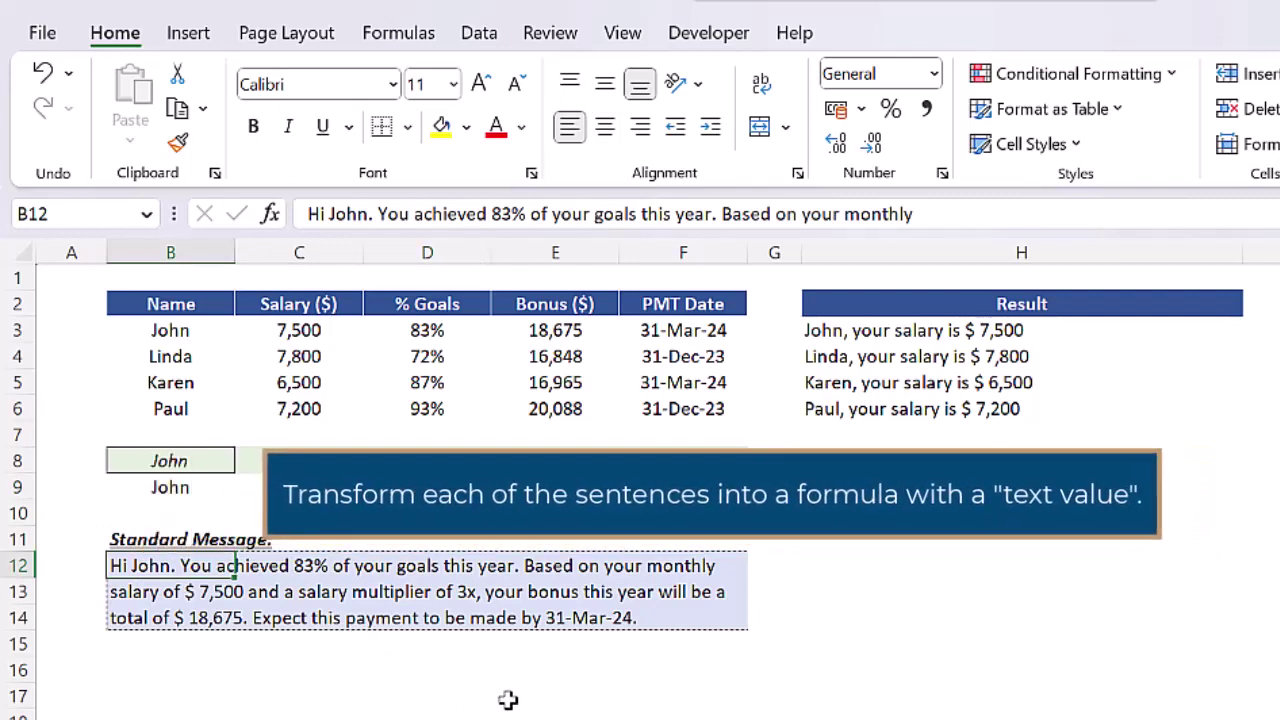
{"action": "key", "text": "Down"}
{"action": "key", "text": "Down"}
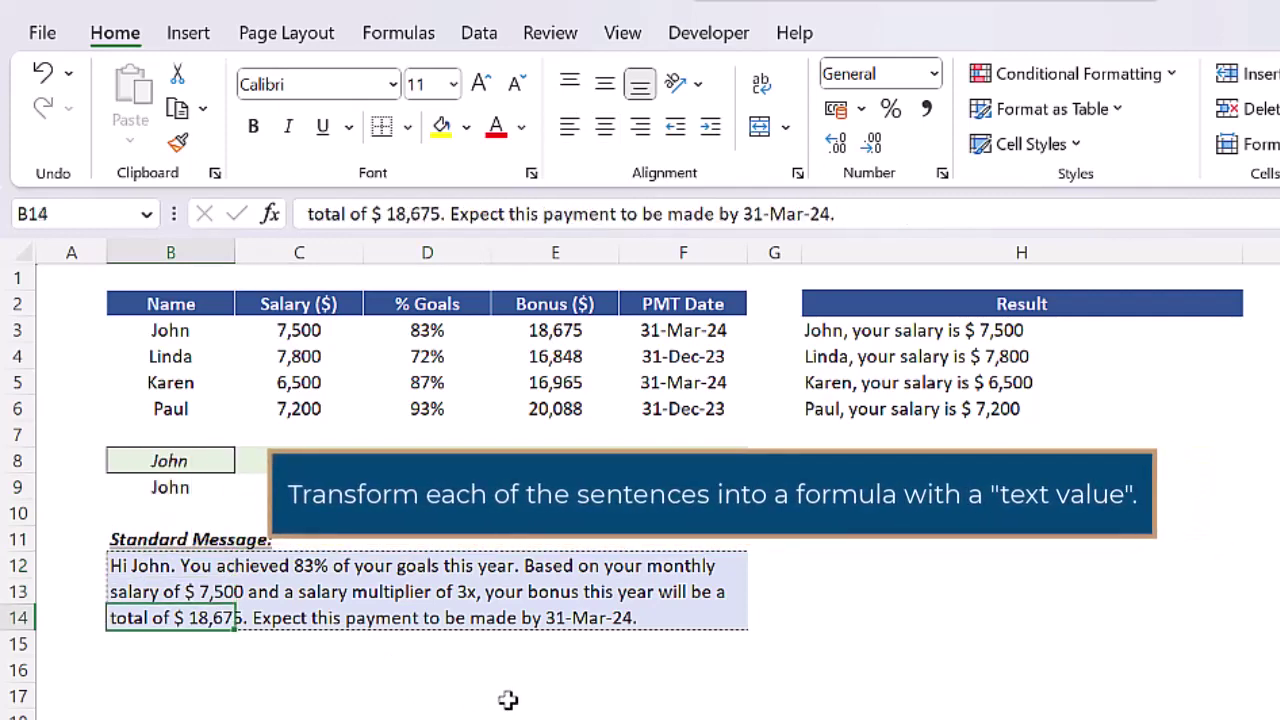
{"action": "key", "text": "Up"}
{"action": "key", "text": "Up"}
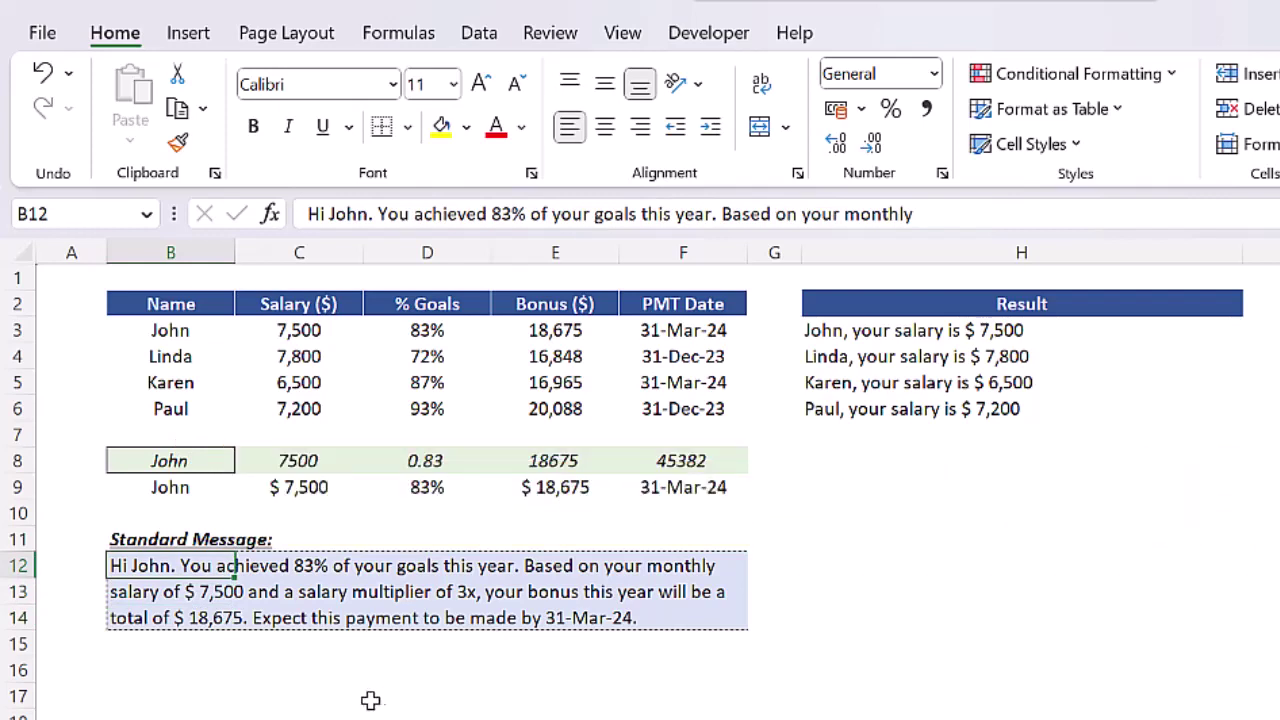
{"action": "key", "text": "F2"}
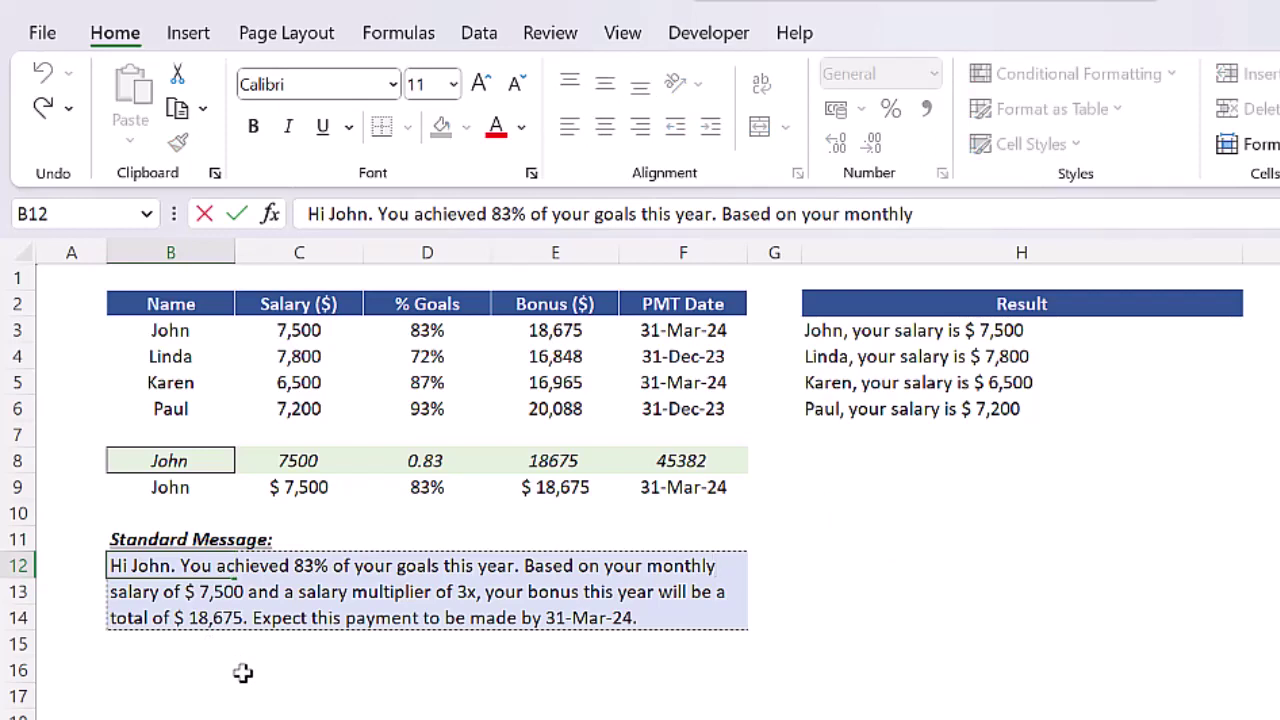
{"action": "type", "text": "="}
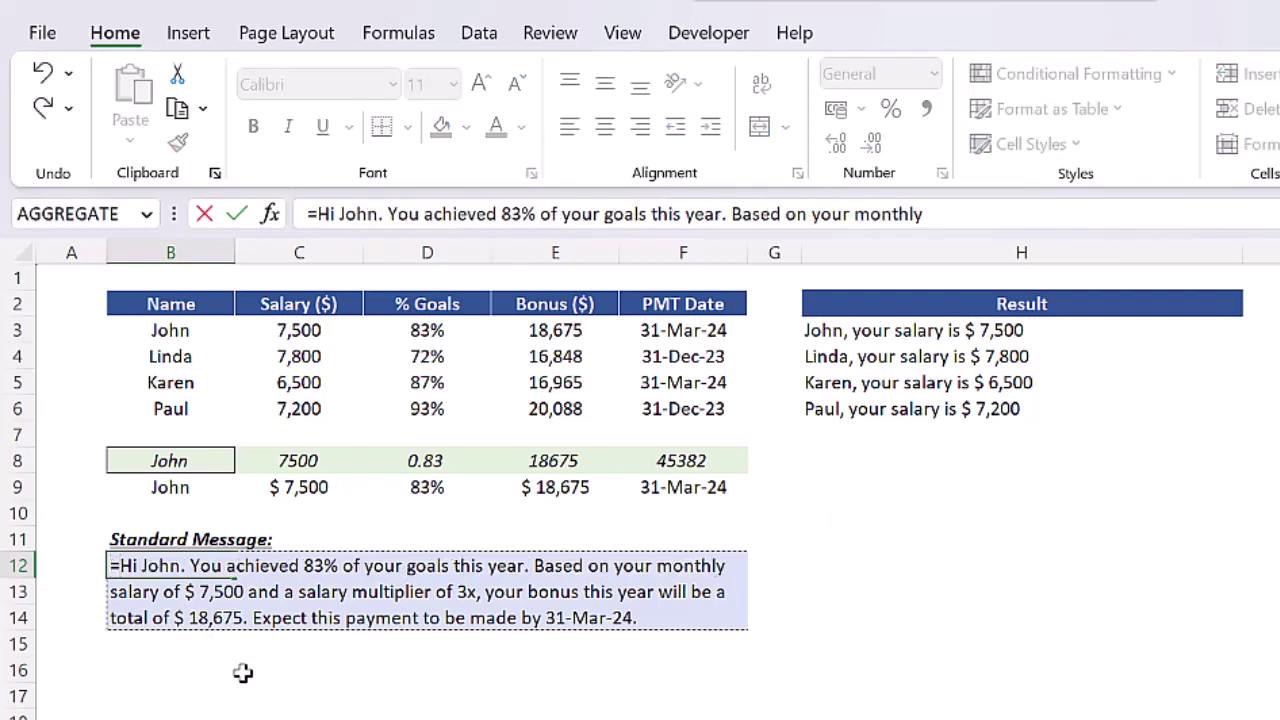
{"action": "type", "text": "\""}
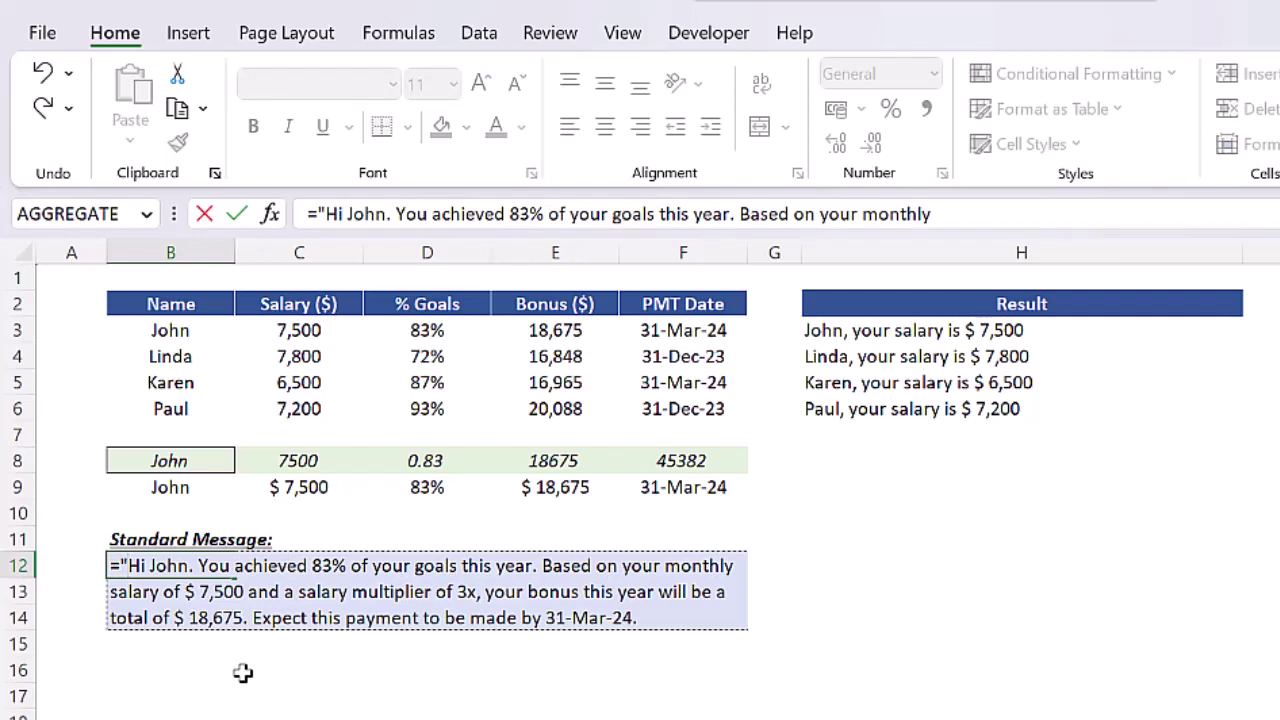
{"action": "key", "text": "ctrl+Down"}
{"action": "key", "text": "ctrl+Return"}
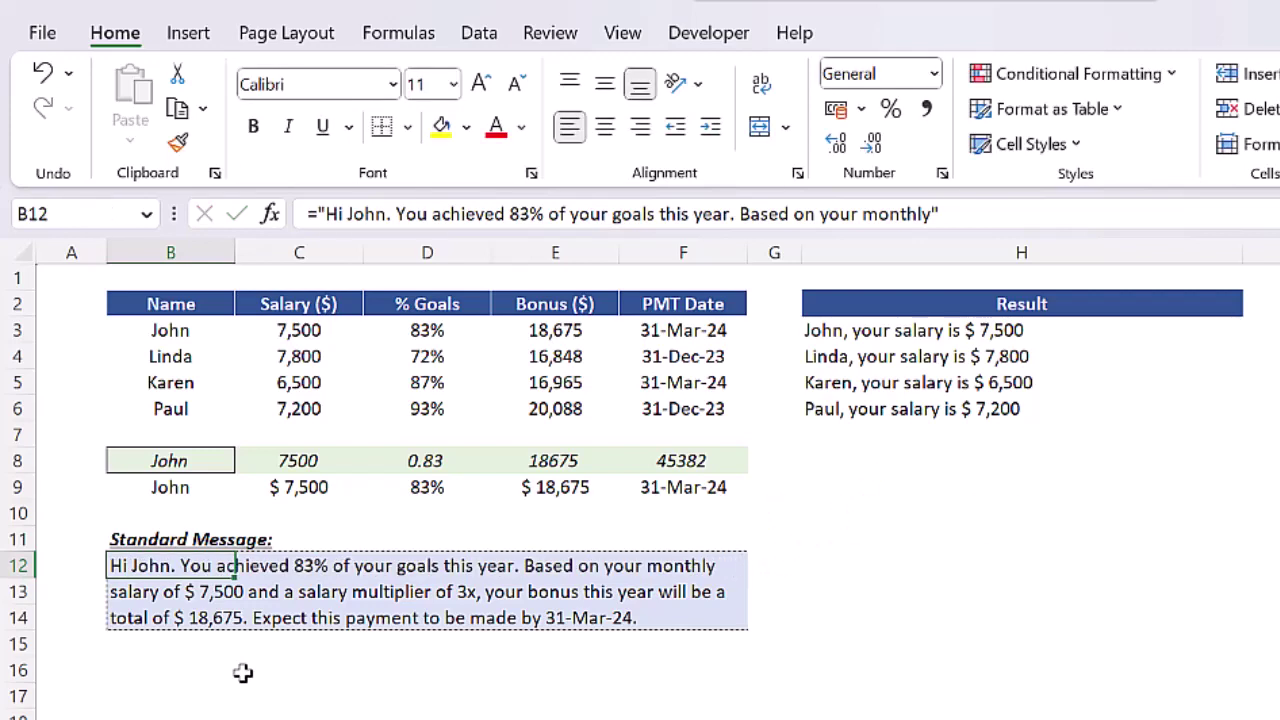
{"action": "key", "text": "F2"}
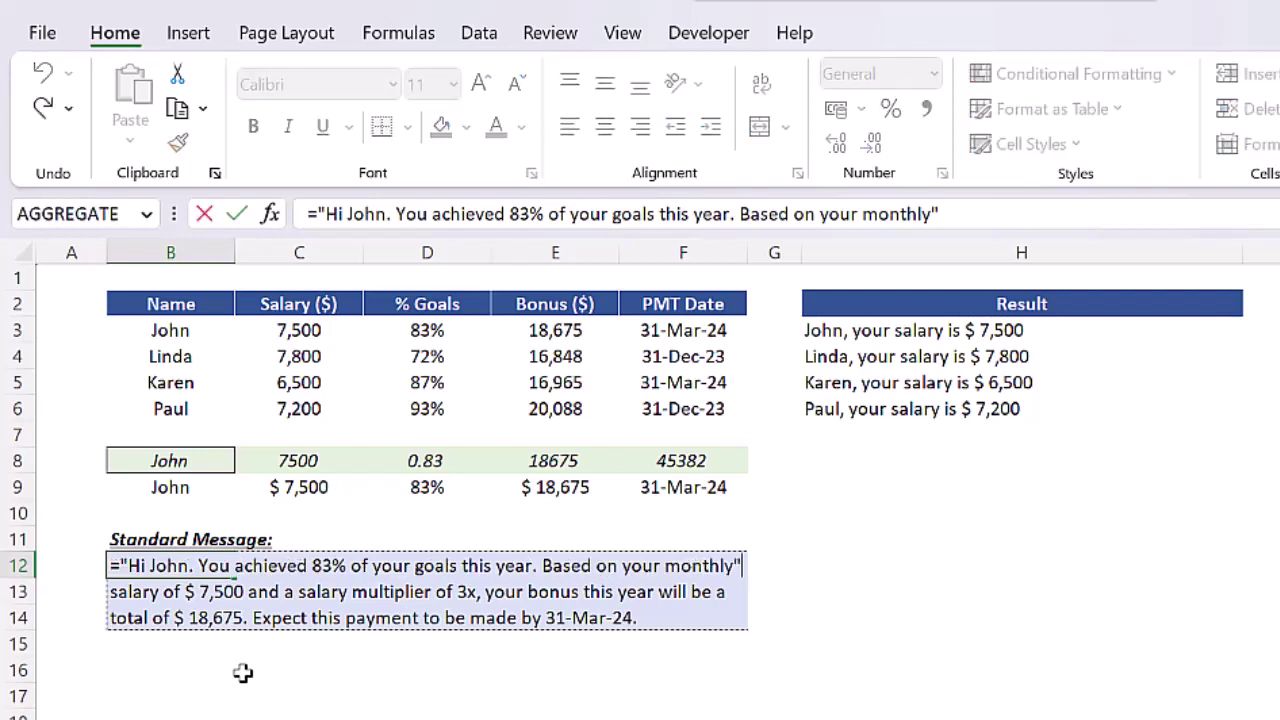
{"action": "key", "text": "Return"}
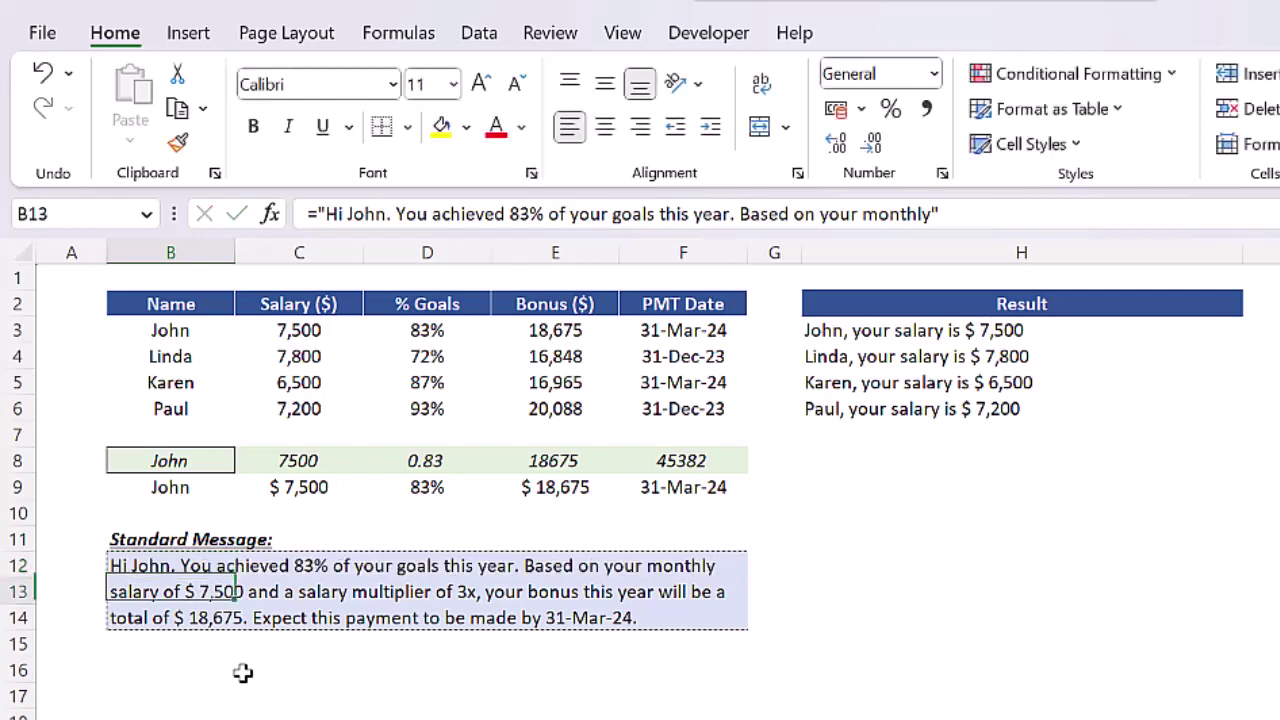
Convert the remaining message lines in B13 and B14 into formulas with each line as quoted text
{"action": "key", "text": "F2"}
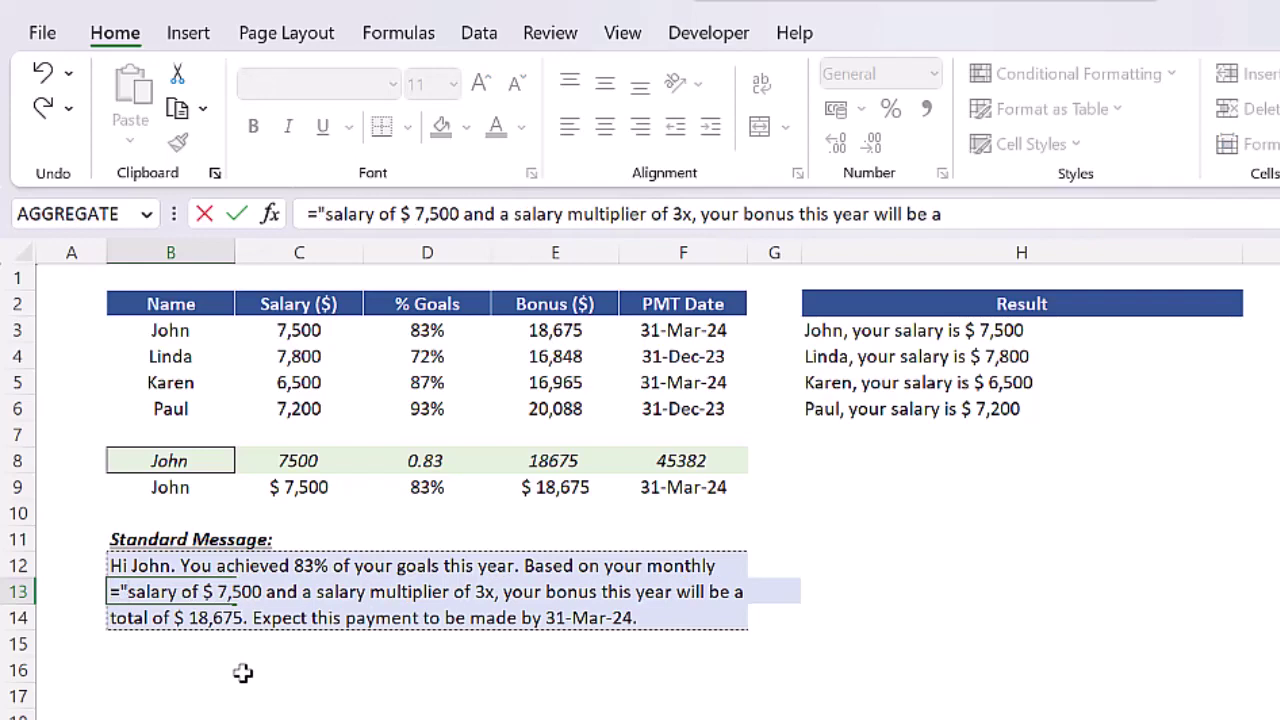
{"action": "key", "text": "Return"}
{"action": "key", "text": "F2"}
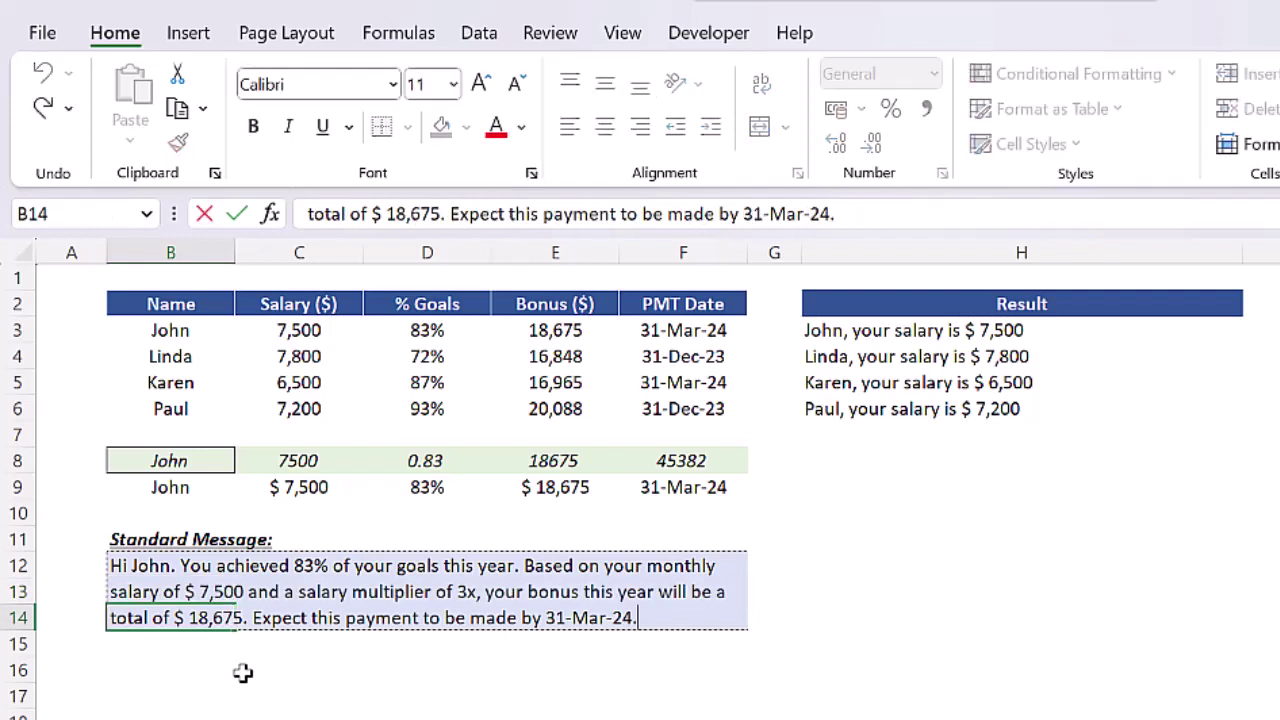
{"action": "type", "text": "=\""}
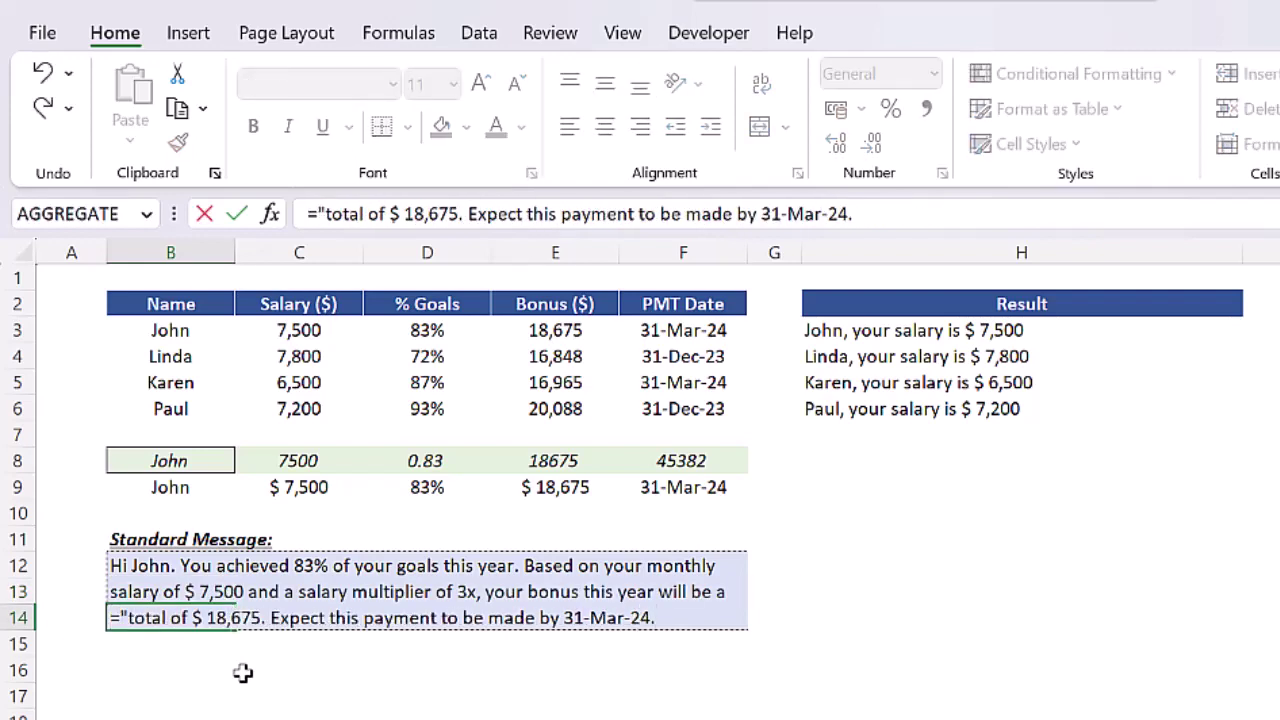
{"action": "key", "text": "ctrl+Return"}
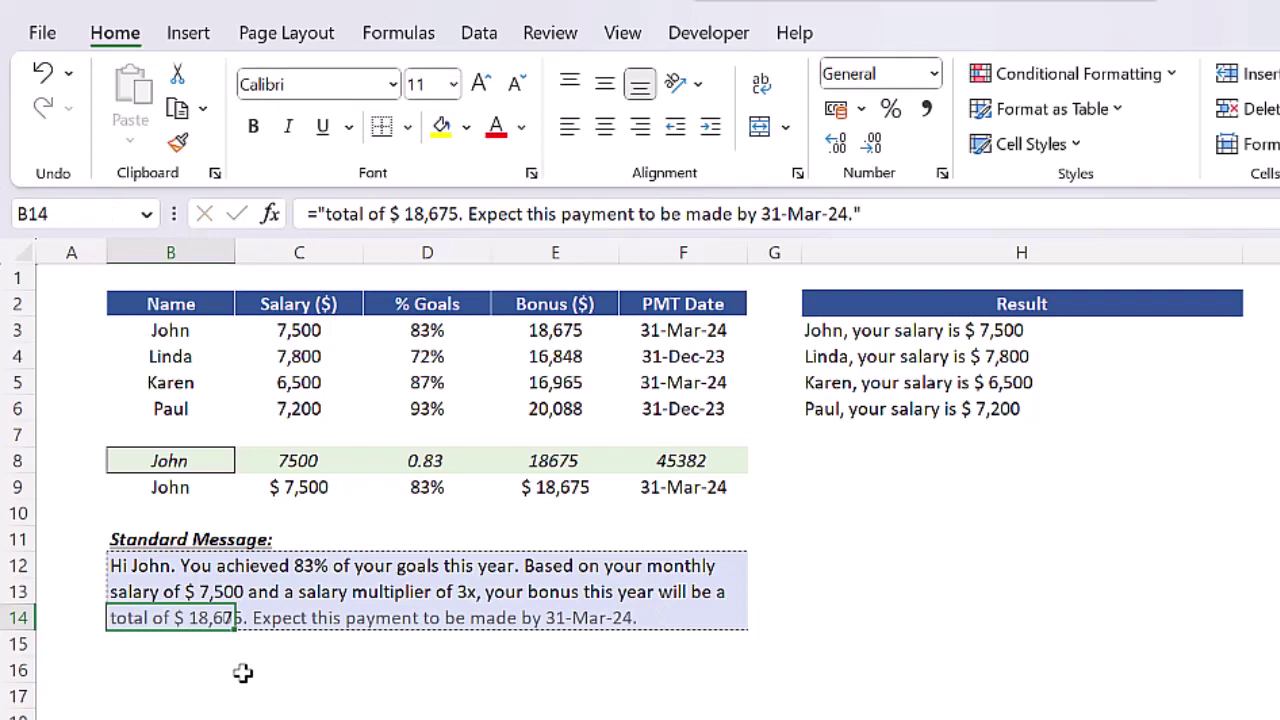
Close the quoted text after "Hi " in the B12 formula and remove the hard-coded employee name
{"action": "left_click", "coordinate": [128, 562]}
{"action": "key", "text": "F2"}
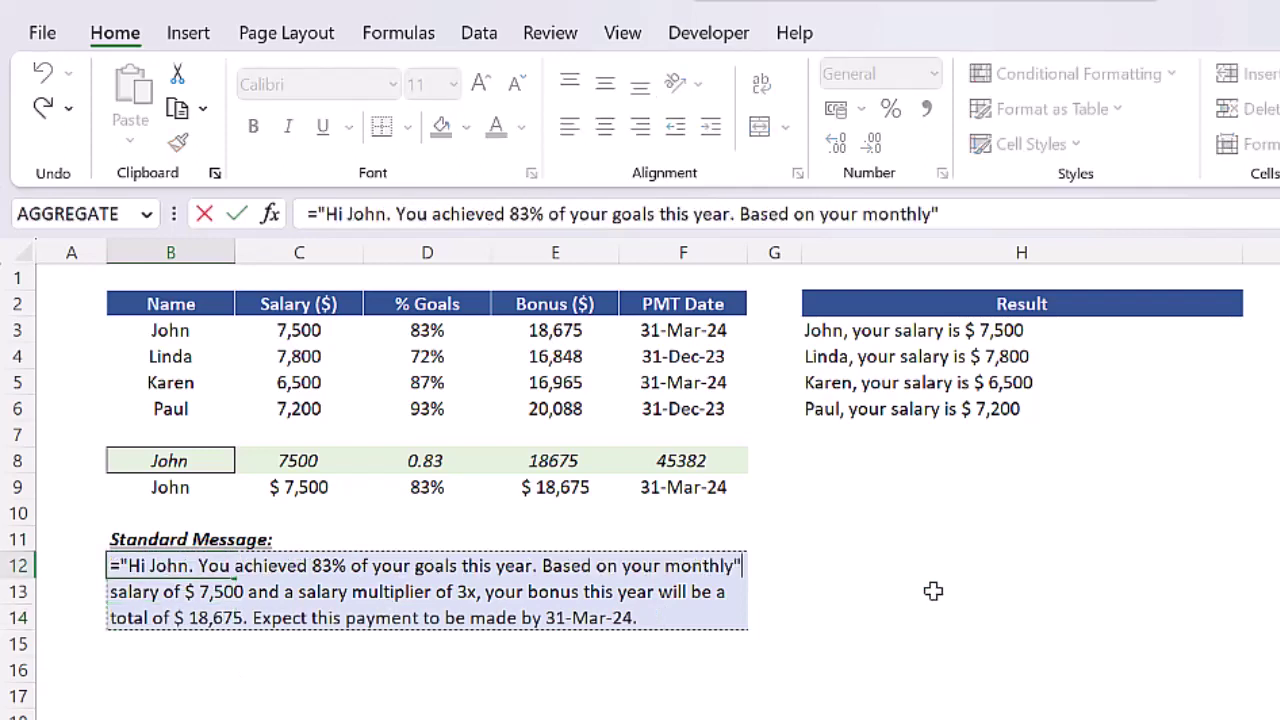
{"action": "key", "text": "Right"}
{"action": "key", "text": "Right"}
{"action": "key", "text": "Right"}
{"action": "key", "text": "Right"}
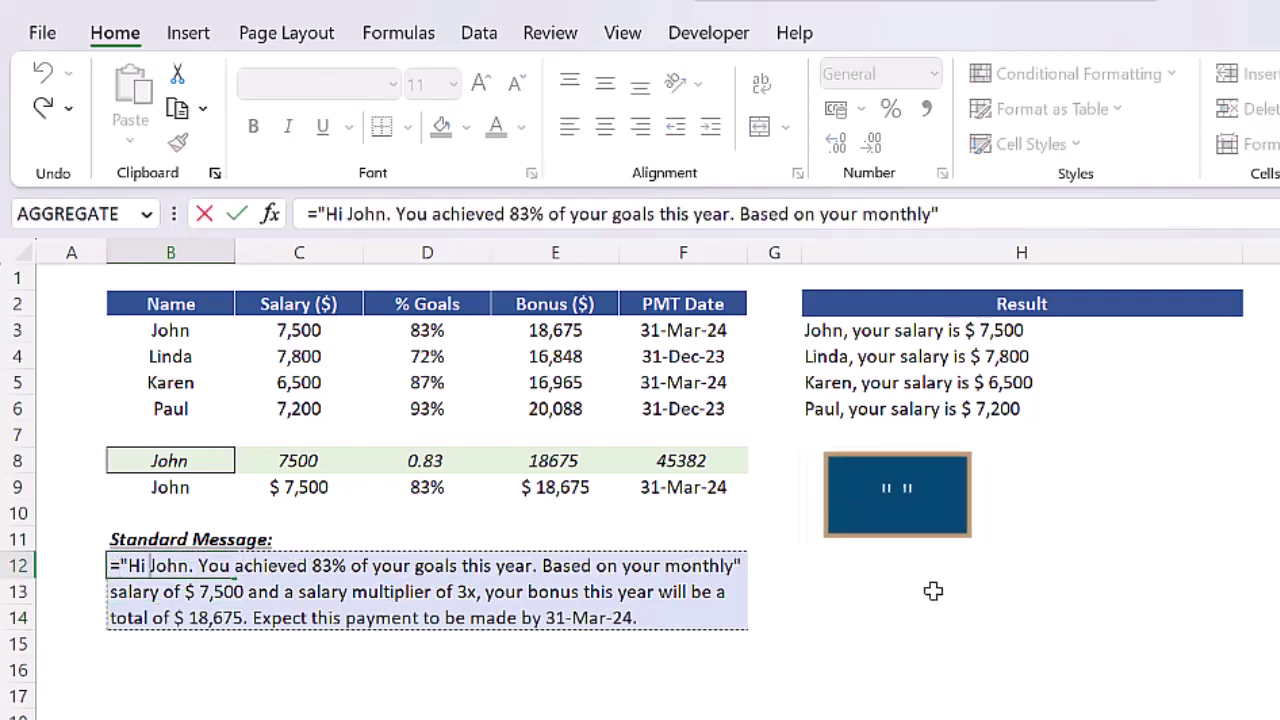
{"action": "type", "text": "\""}
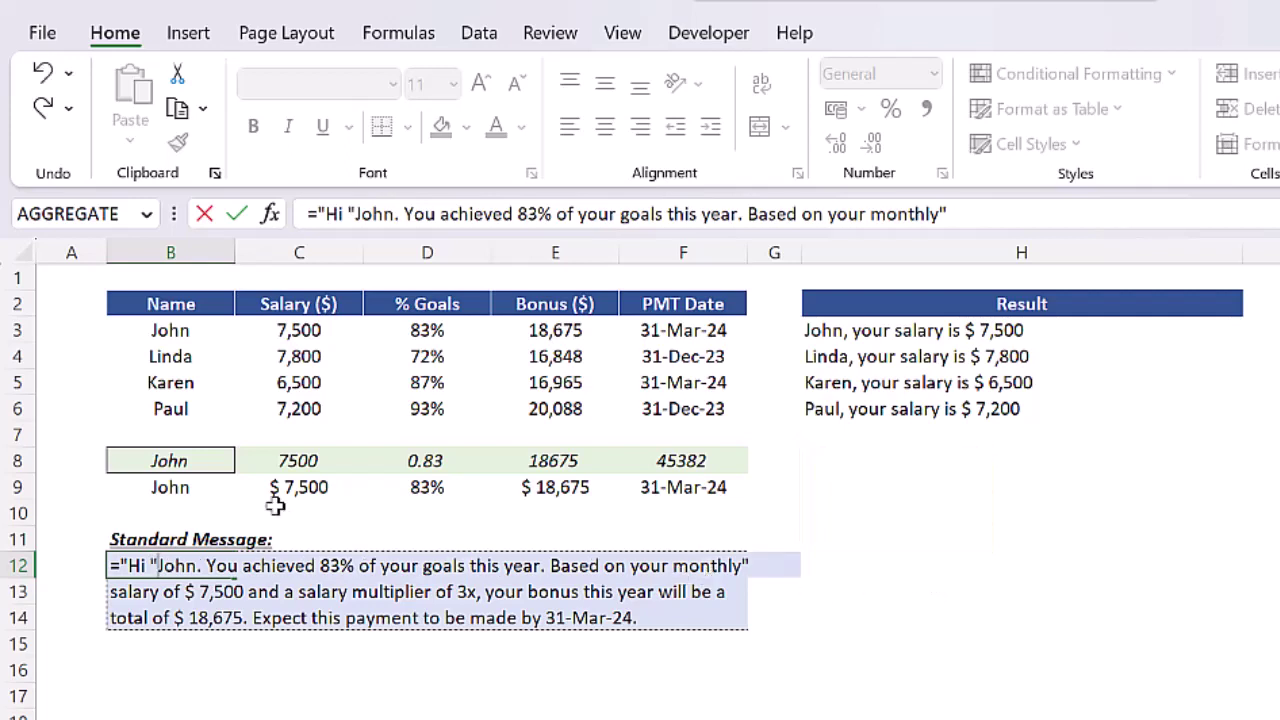
{"action": "left_click", "coordinate": [118, 566]}
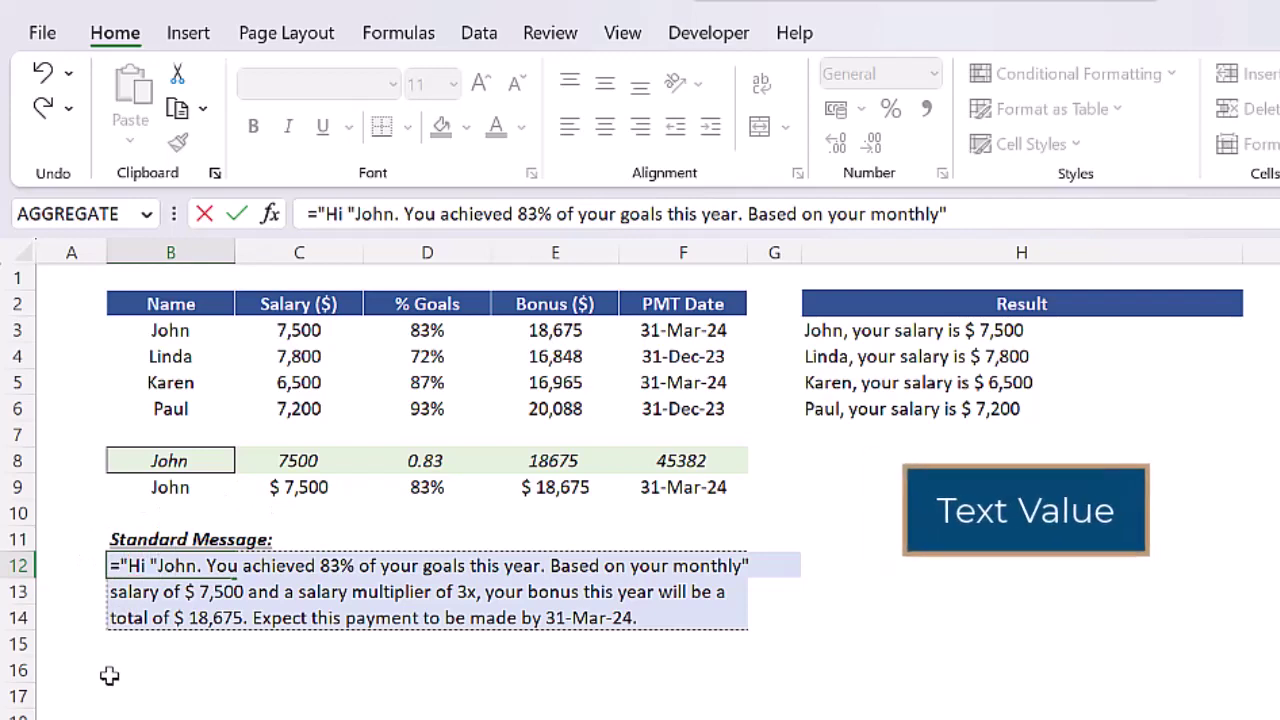
{"action": "key", "text": "Delete"}
{"action": "key", "text": "Delete"}
{"action": "key", "text": "Delete"}
{"action": "key", "text": "Delete"}
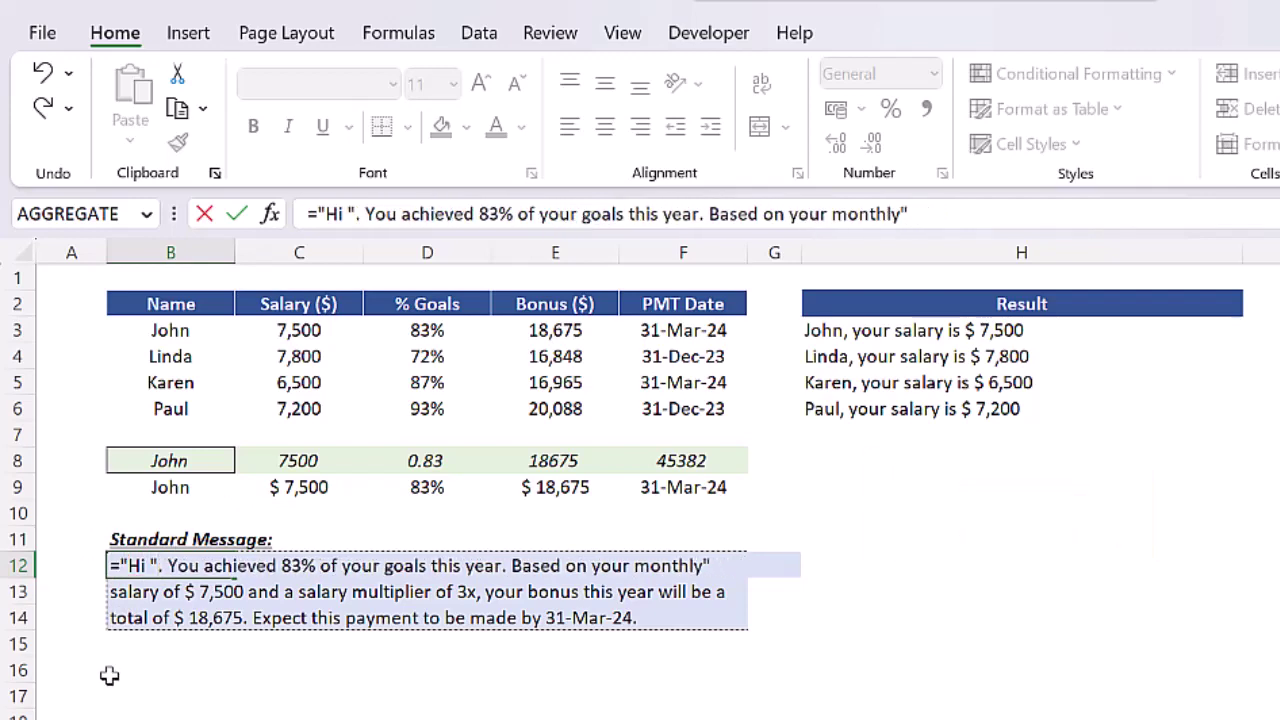
Join the name in B9 into the B12 formula with ampersands and reopen the quote before ". You achieved"
{"action": "type", "text": "&"}
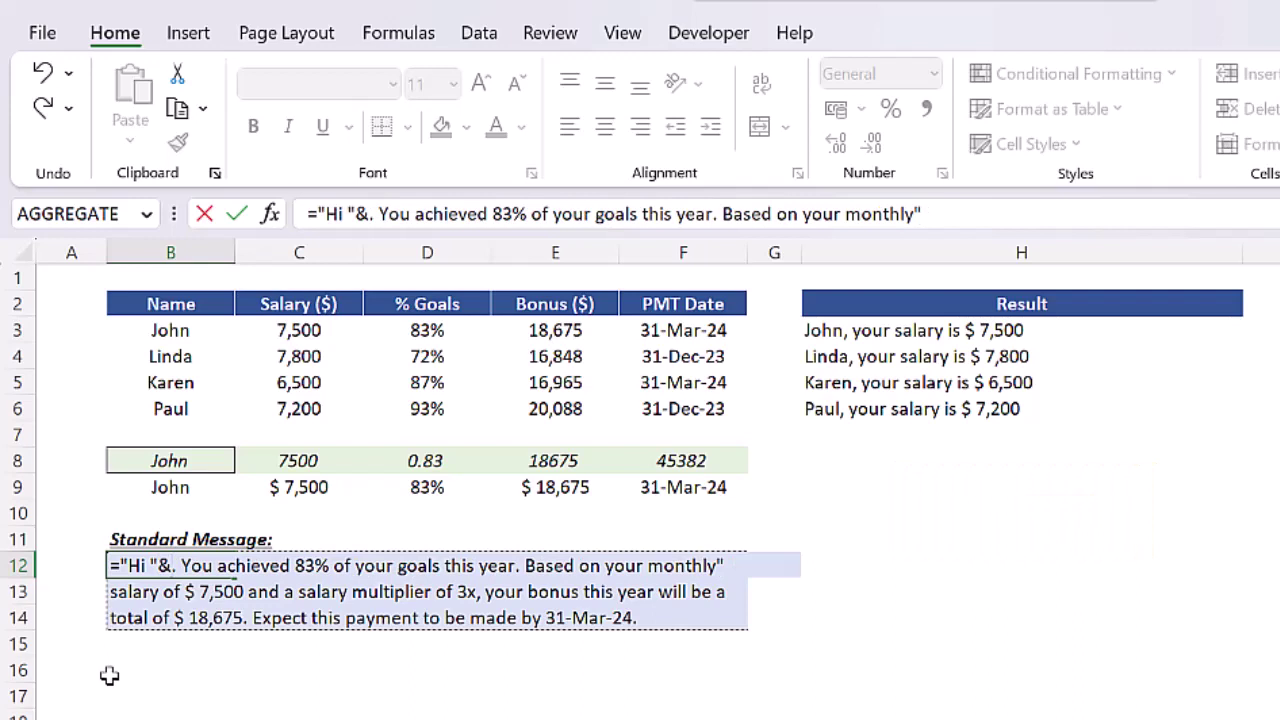
{"action": "left_click", "coordinate": [185, 487]}
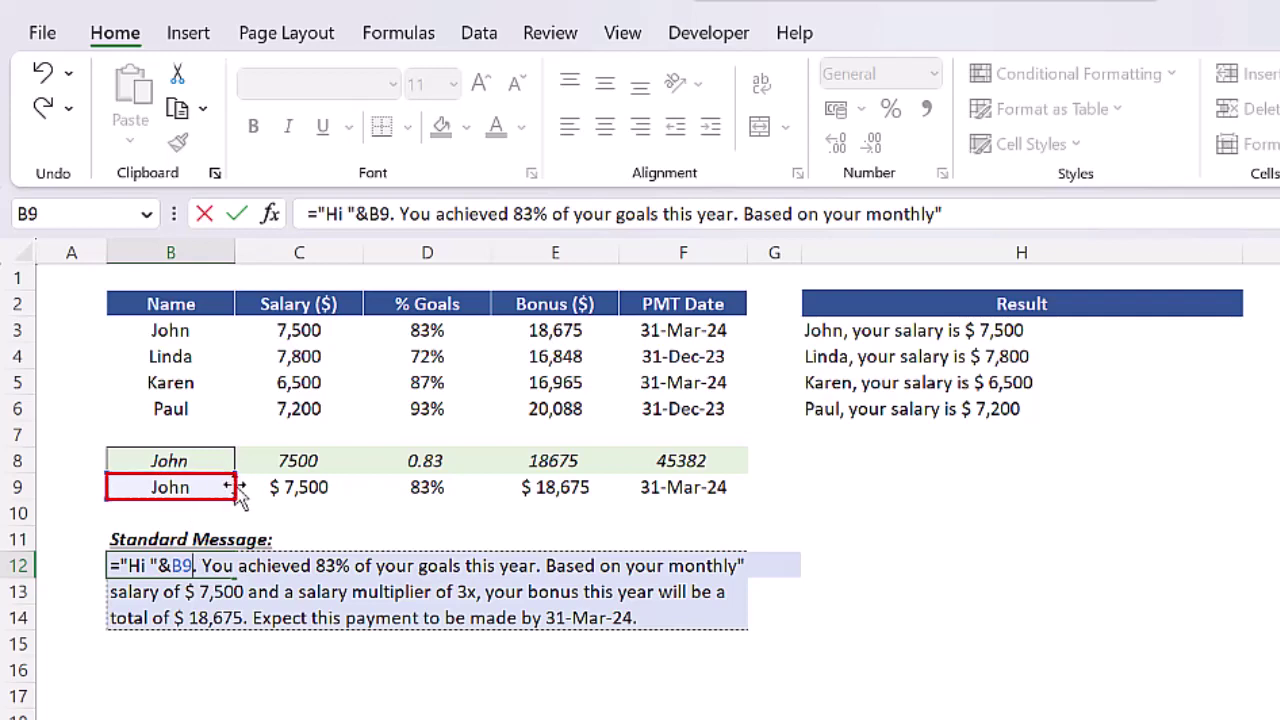
{"action": "type", "text": "&"}
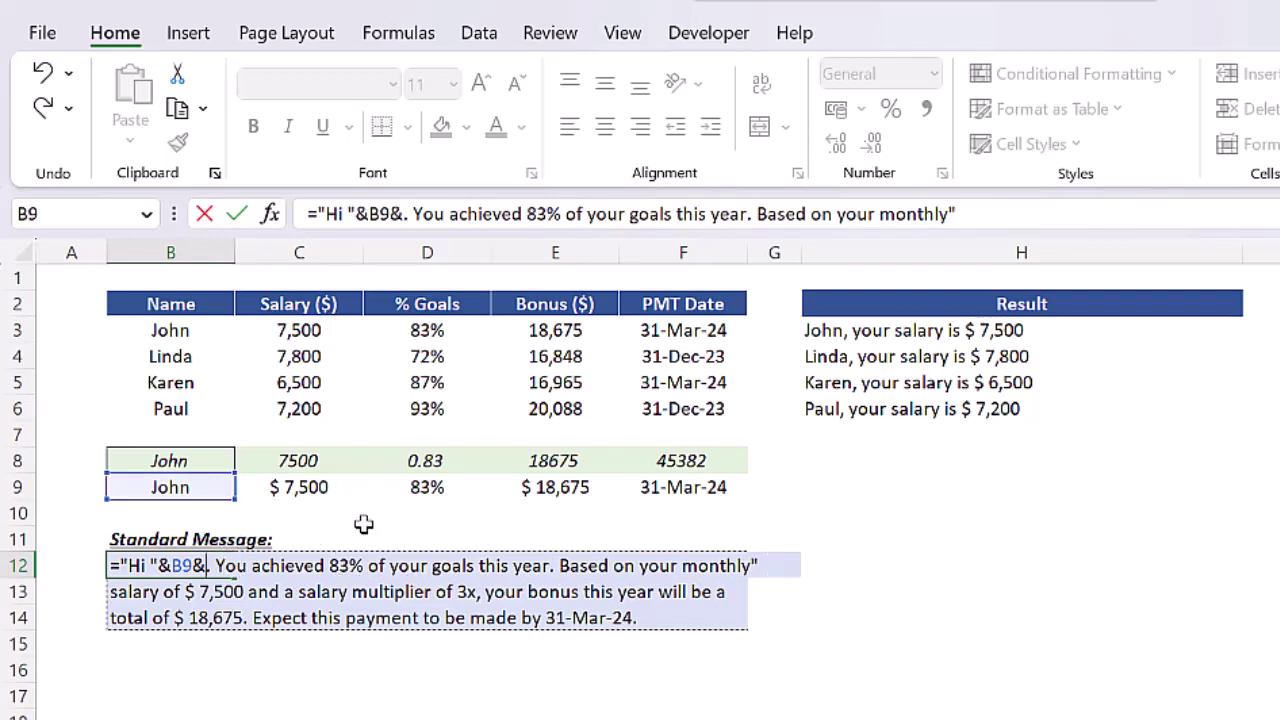
{"action": "type", "text": "\""}
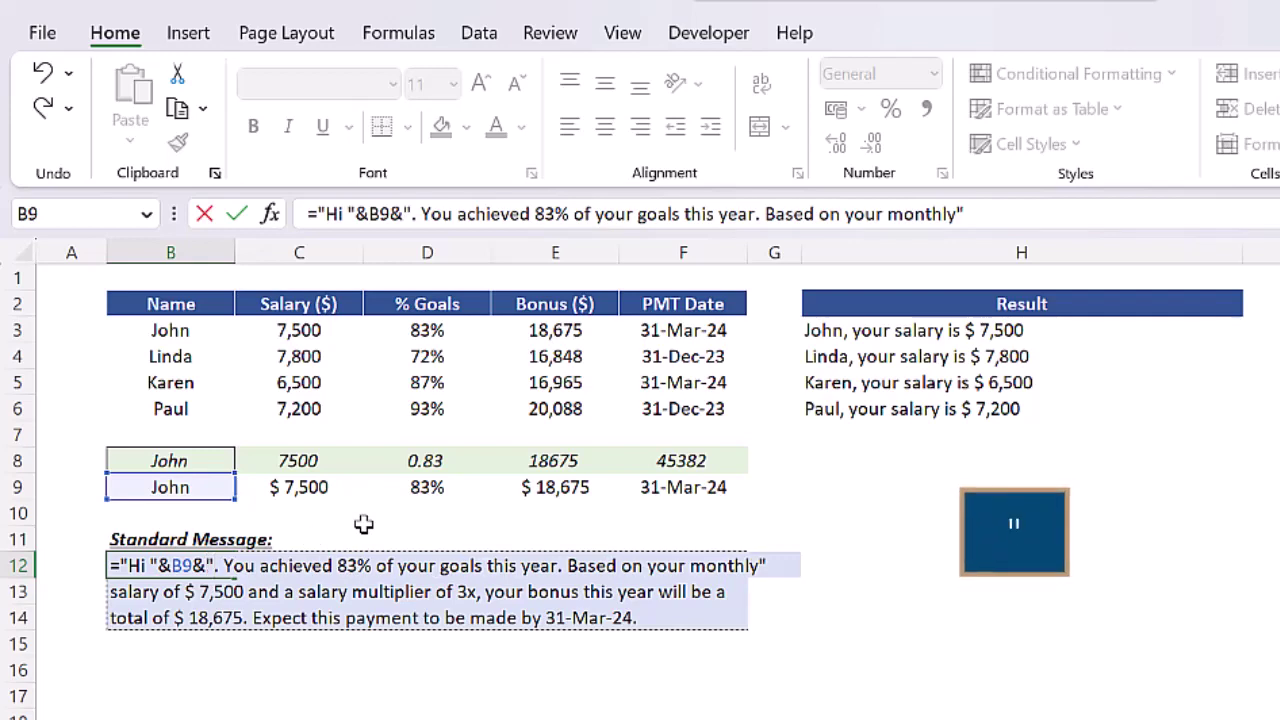
{"action": "key", "text": "Return"}
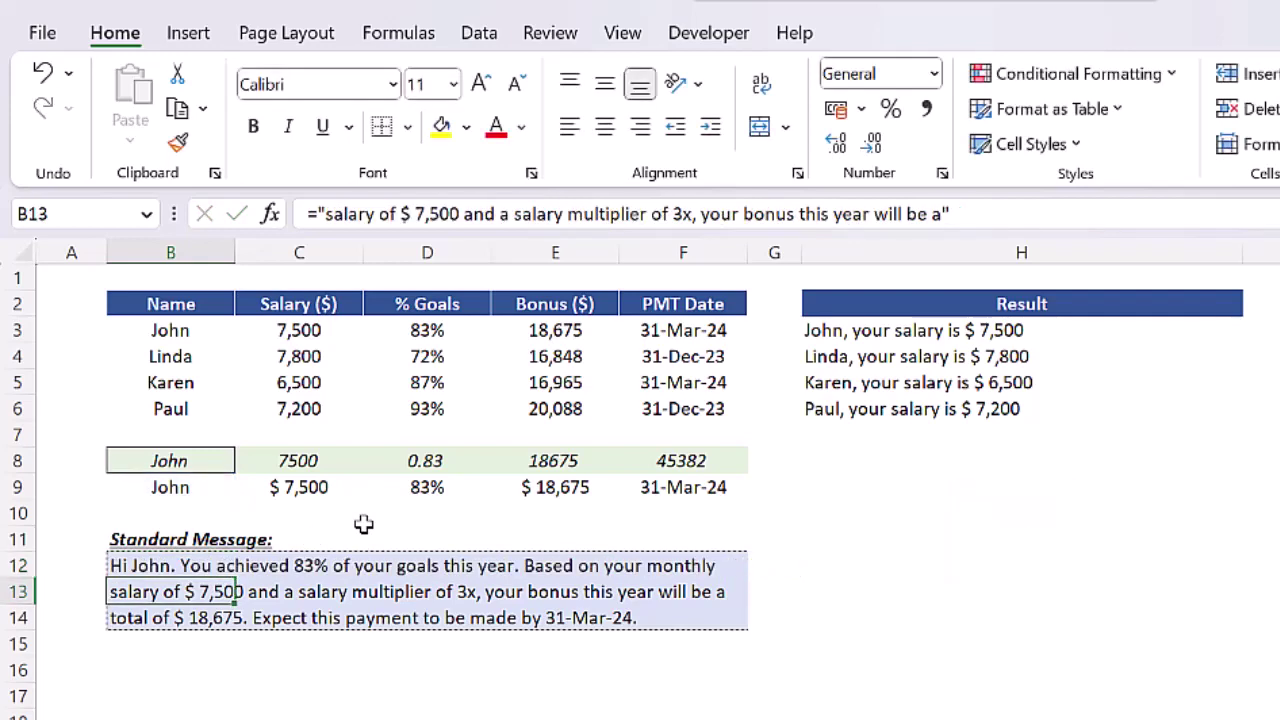
Review the B9 reference in the B12 formula and the employee choices available in B8
{"action": "key", "text": "Up"}
{"action": "key", "text": "F2"}
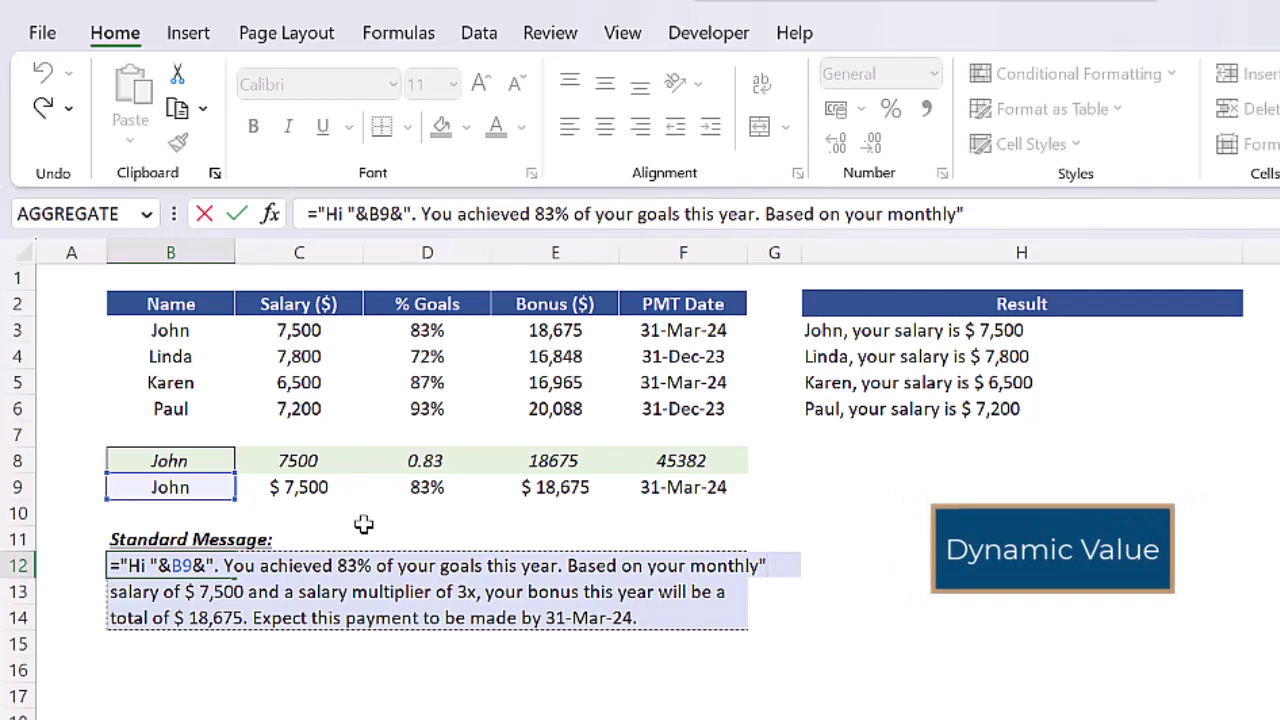
{"action": "key", "text": "Escape"}
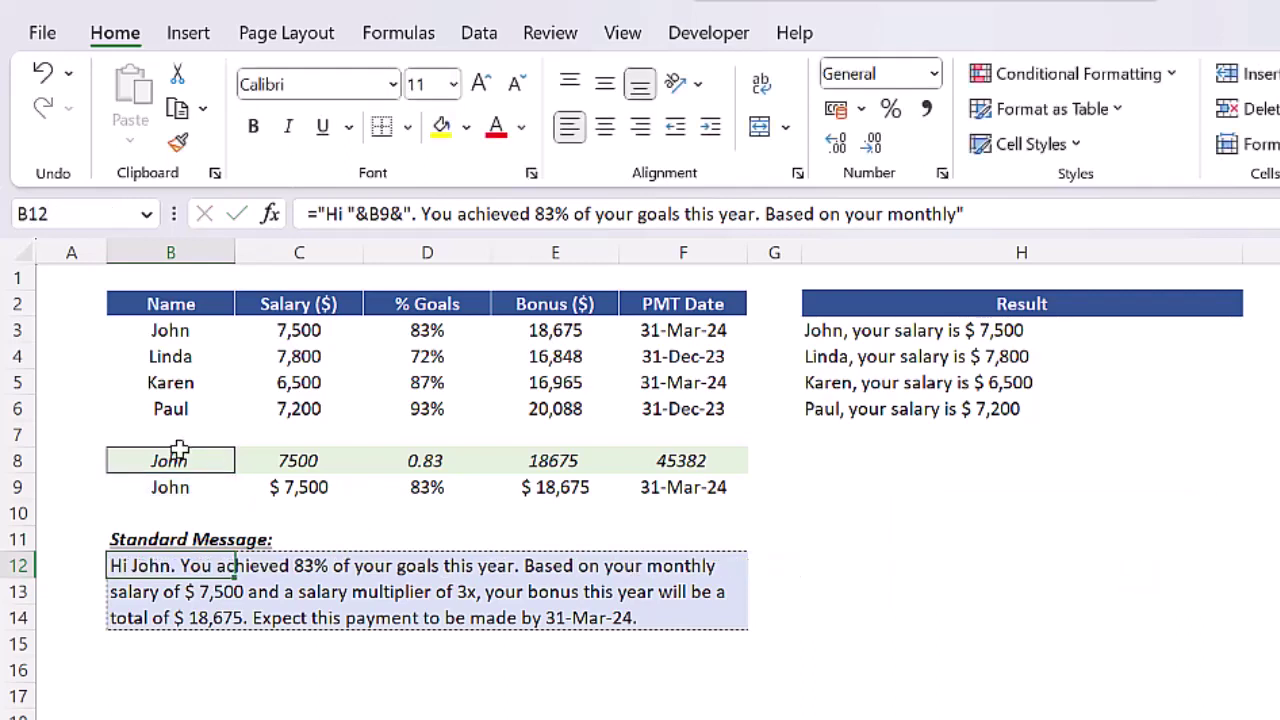
{"action": "left_click", "coordinate": [209, 461]}
{"action": "left_click", "coordinate": [246, 462]}
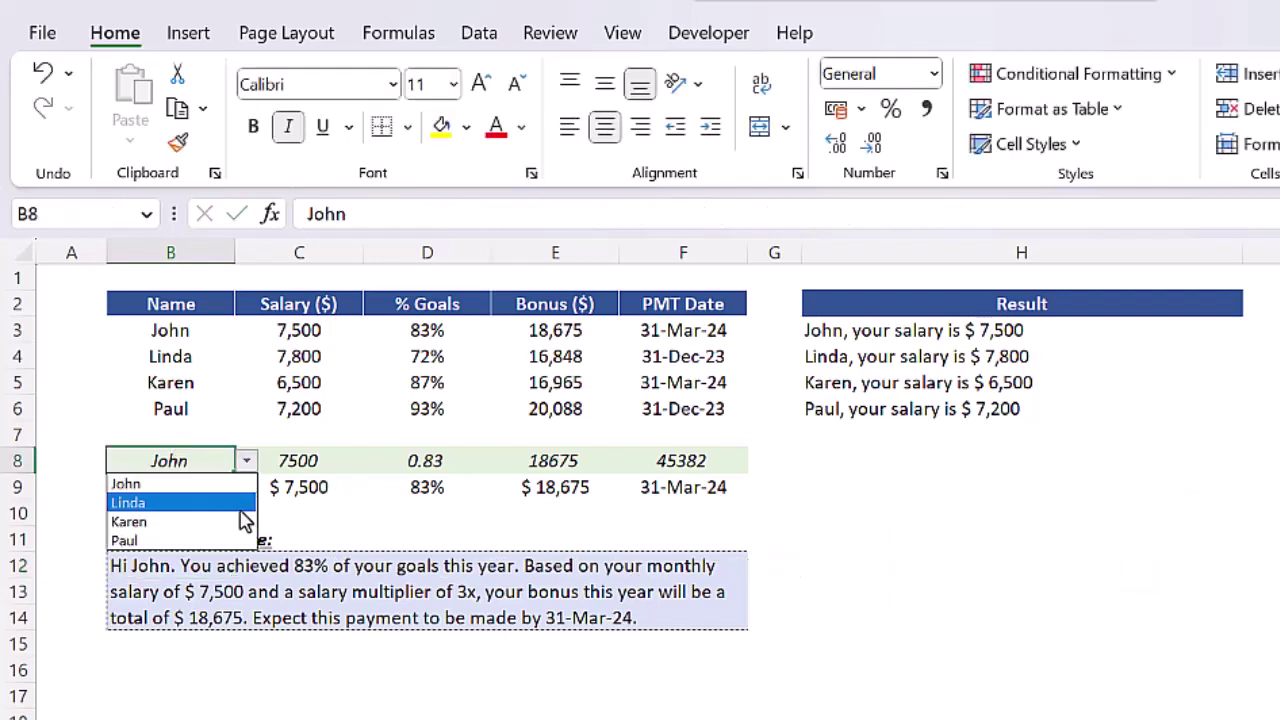
{"action": "key", "text": "Escape"}
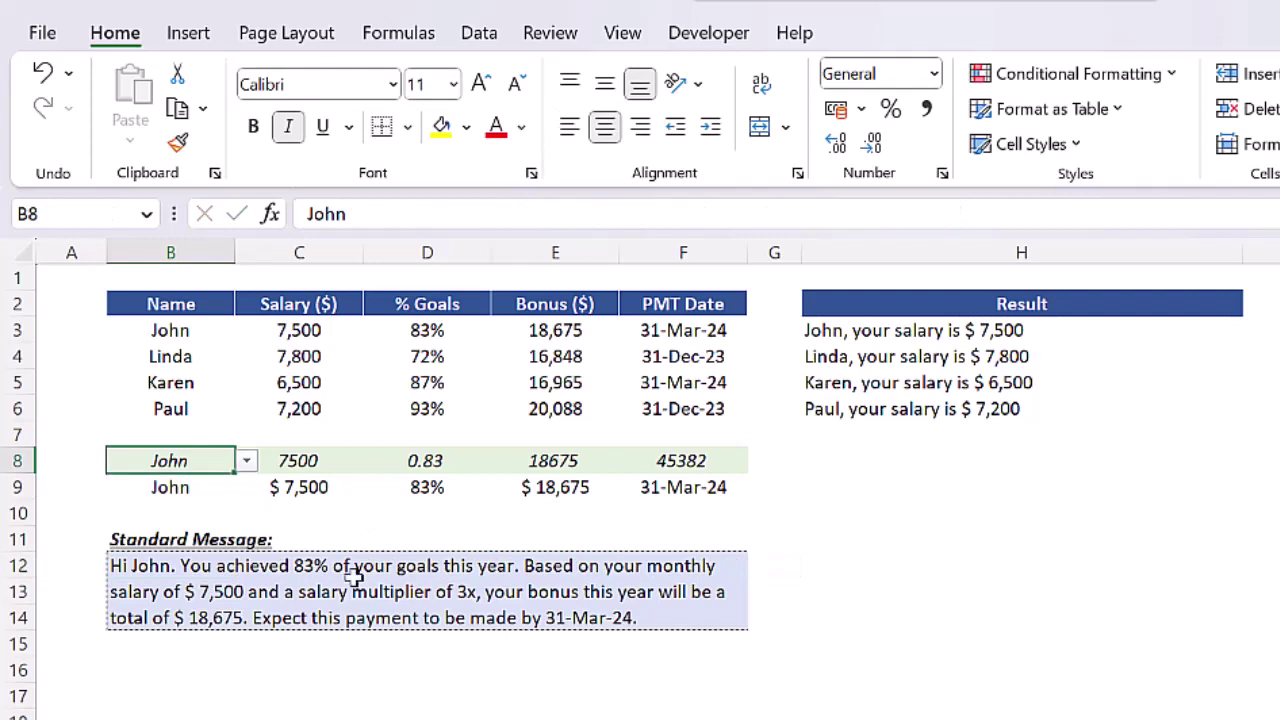
{"action": "left_click", "coordinate": [806, 582]}
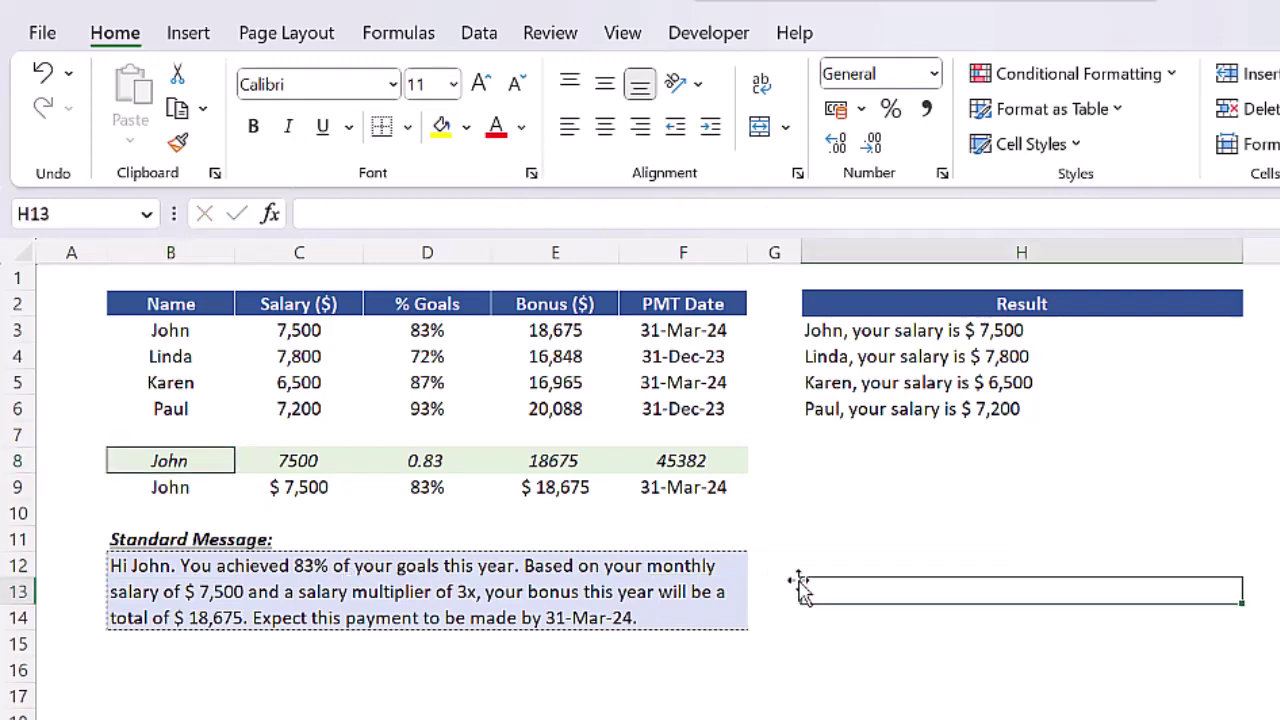
Examine the message formulas in B12, B13 and B14 and the row 9 cells they reference
{"action": "left_click", "coordinate": [172, 577]}
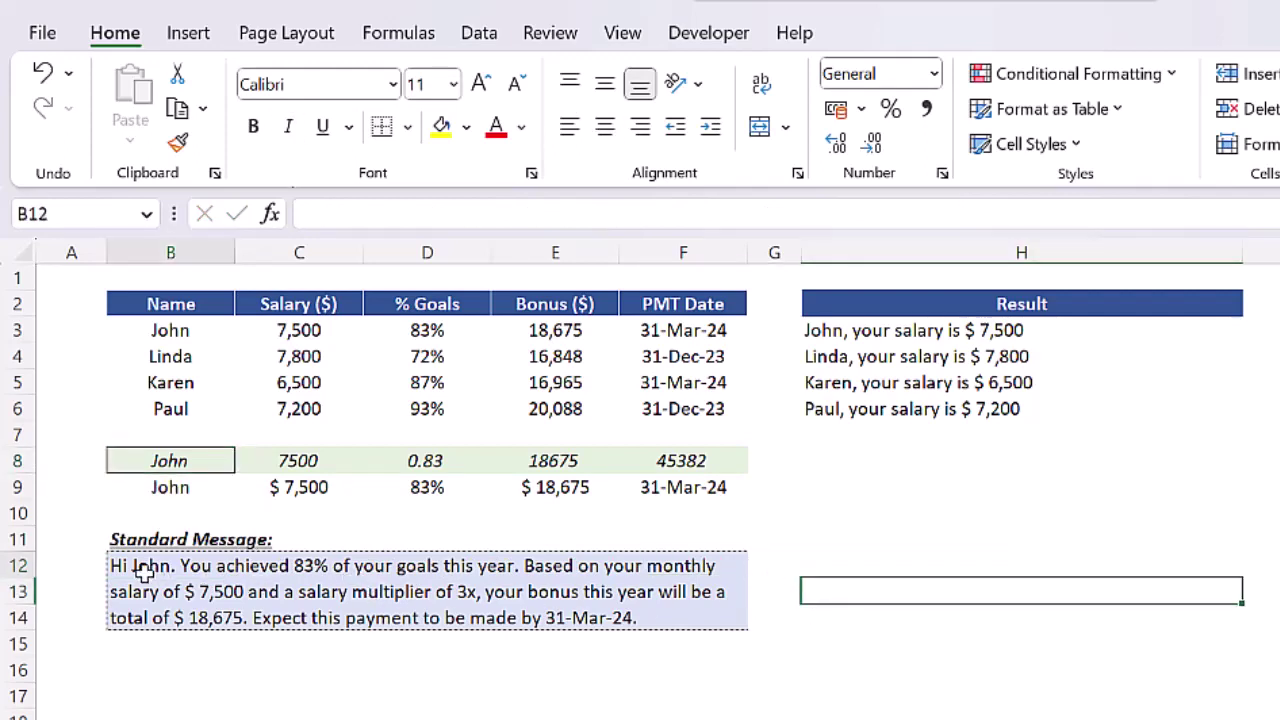
{"action": "key", "text": "F2"}
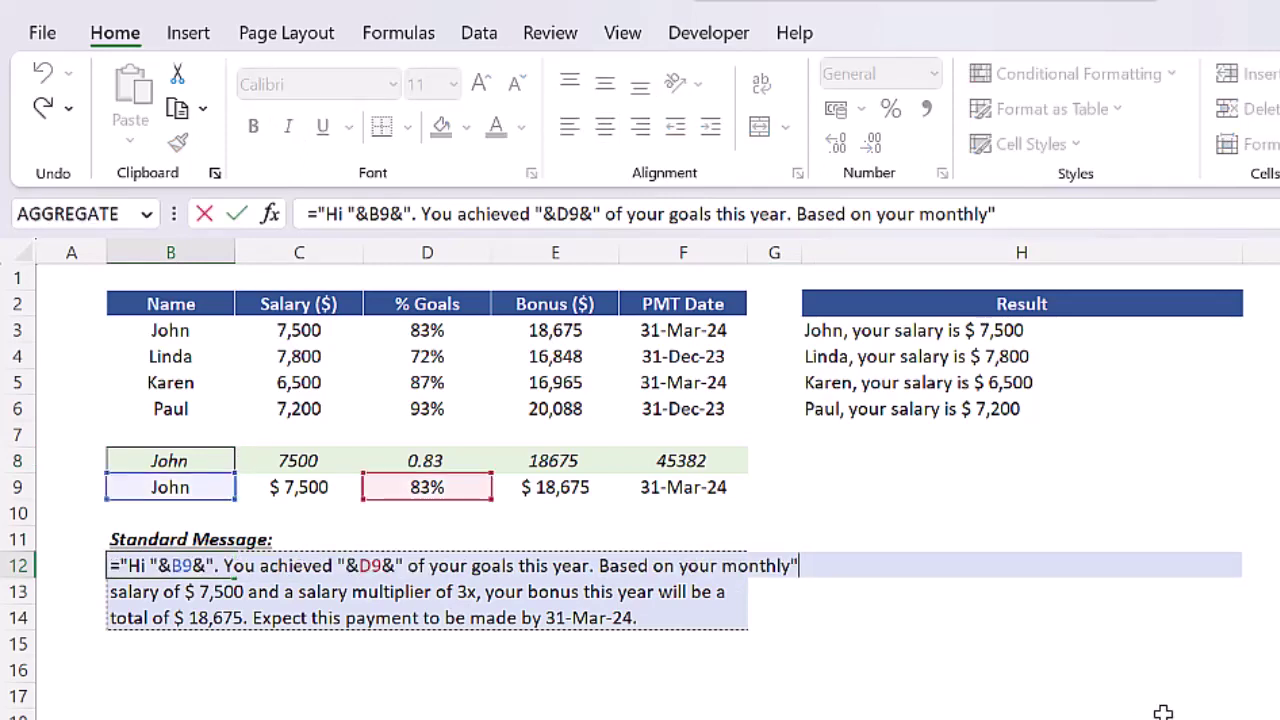
{"action": "key", "text": "Return"}
{"action": "key", "text": "F2"}
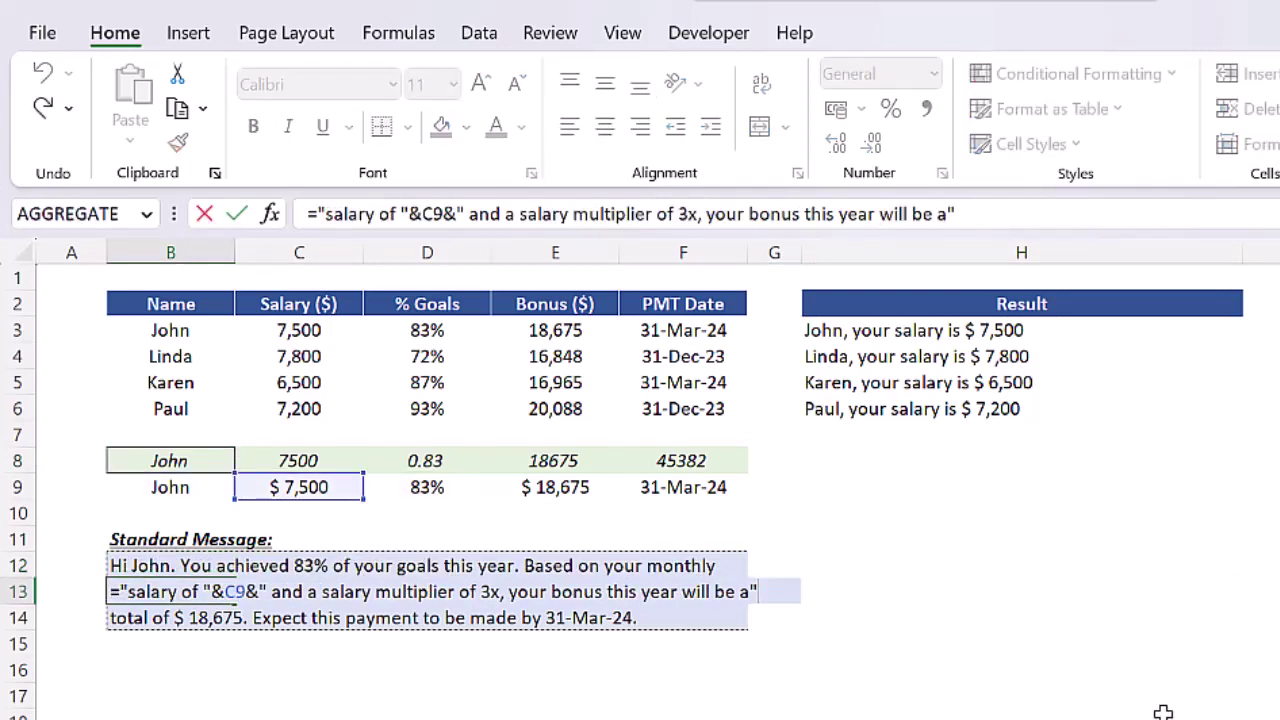
{"action": "key", "text": "Return"}
{"action": "key", "text": "F2"}
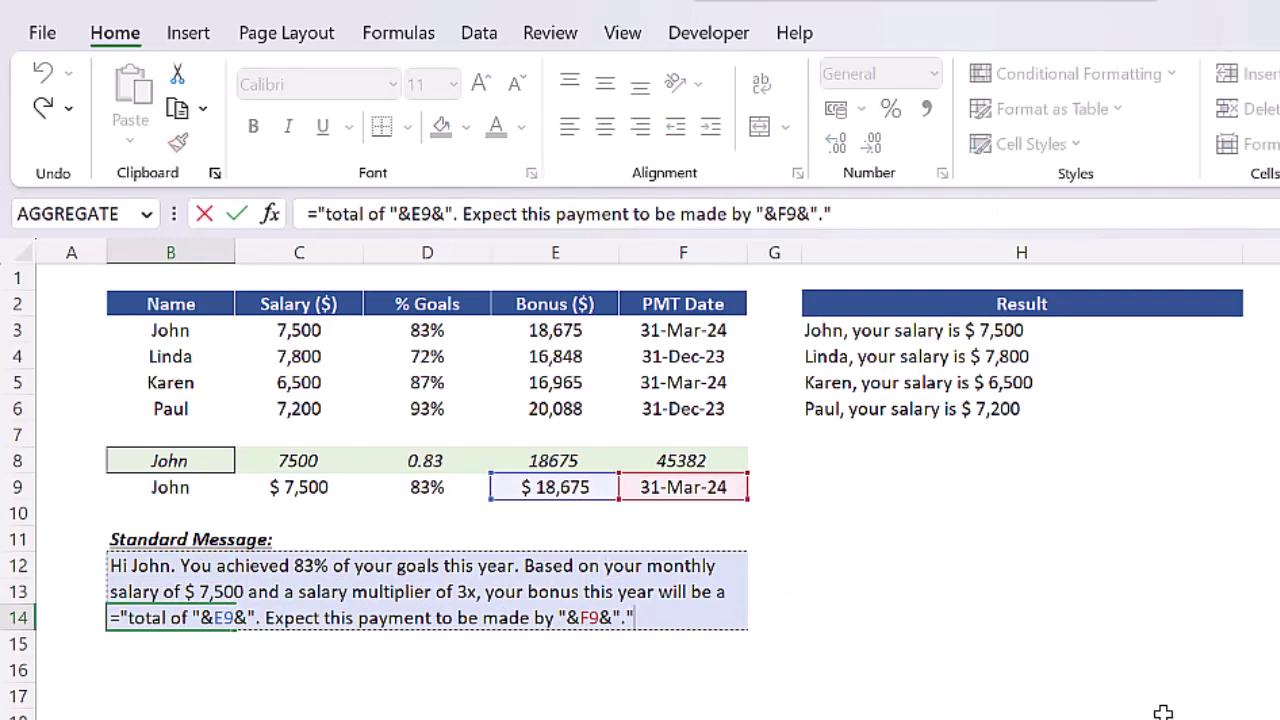
{"action": "key", "text": "ctrl+Return"}
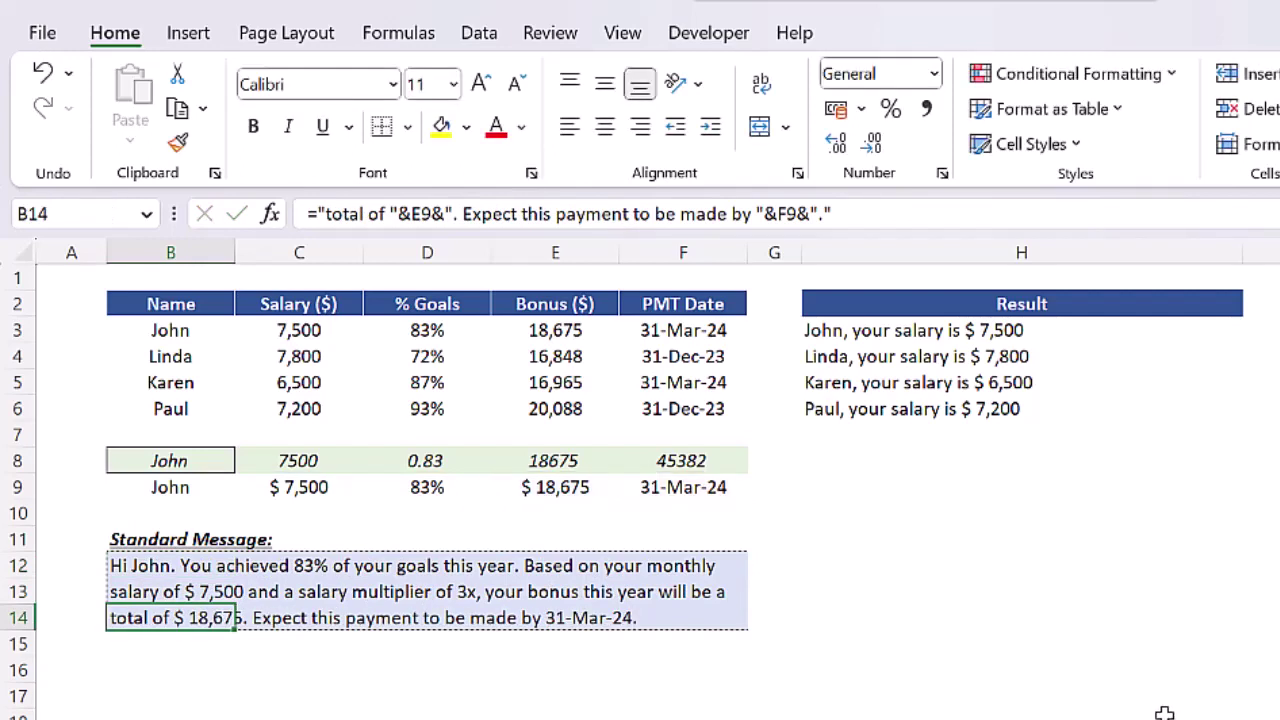
Test the linked standard message by choosing the second and third listed employees in turn in B8
{"action": "left_click", "coordinate": [177, 460]}
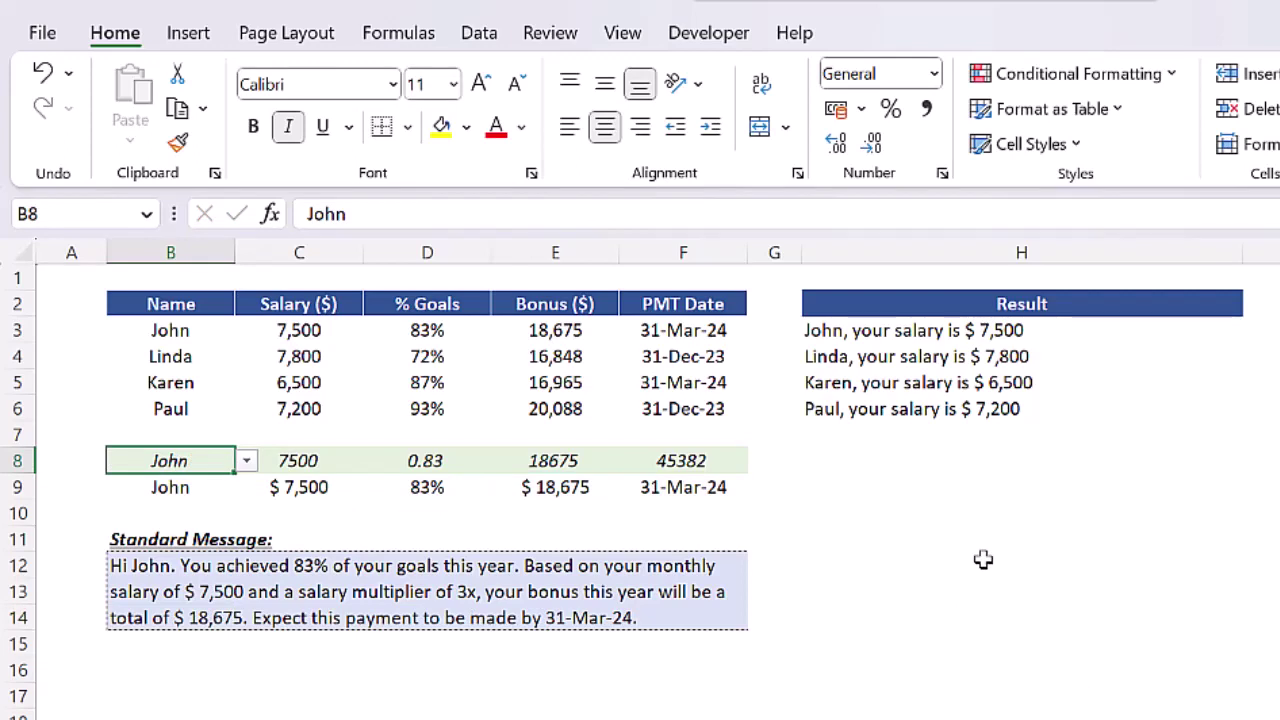
{"action": "key", "text": "alt+Down"}
{"action": "key", "text": "Down"}
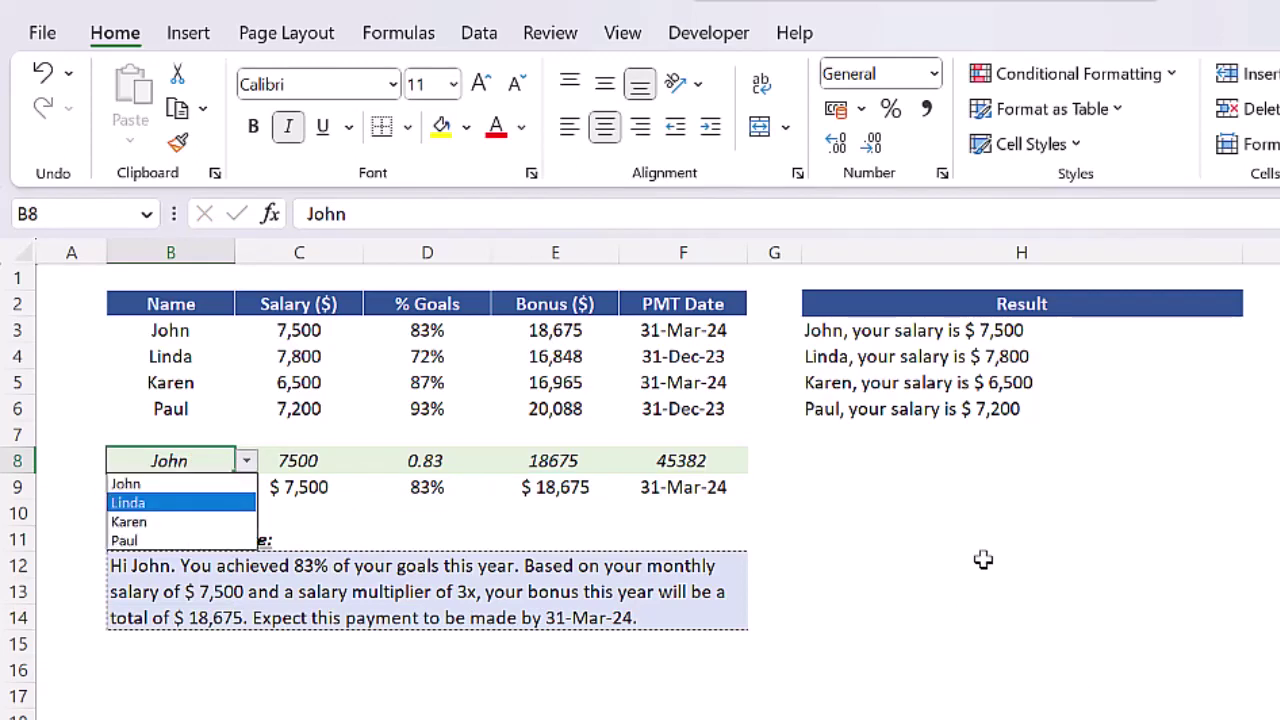
{"action": "key", "text": "Return"}
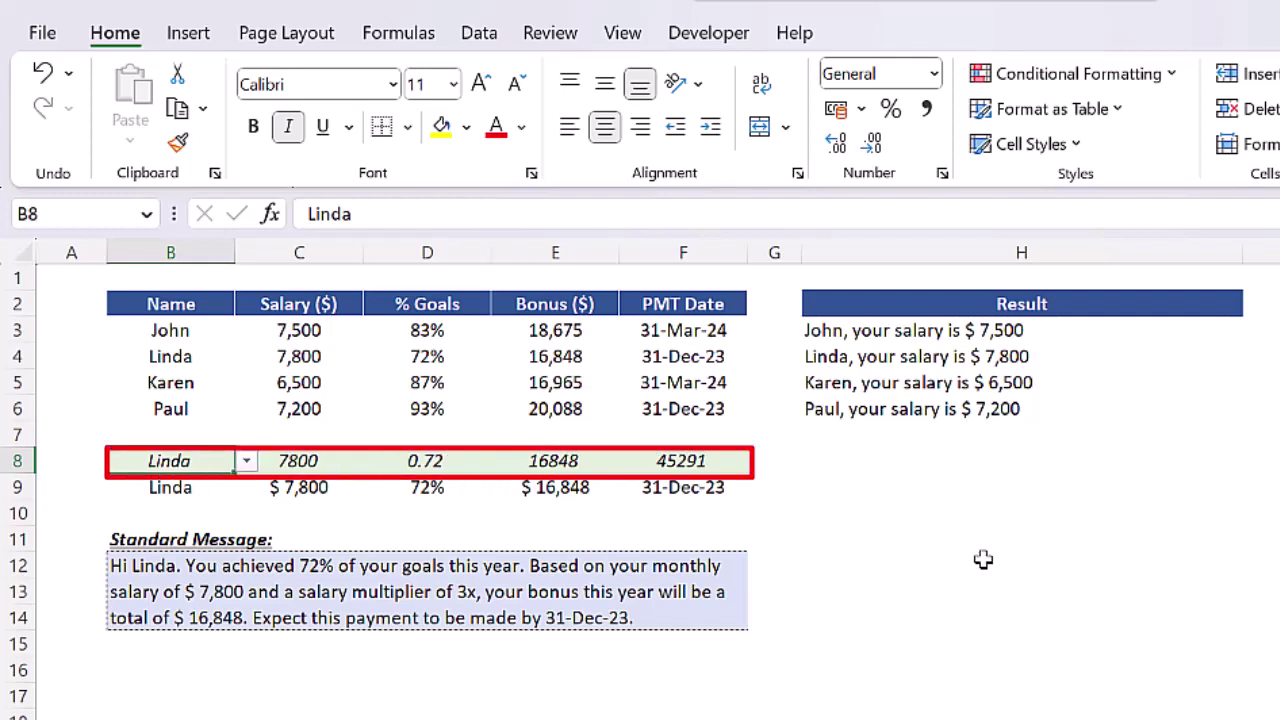
{"action": "key", "text": "alt+Down"}
{"action": "key", "text": "Down"}
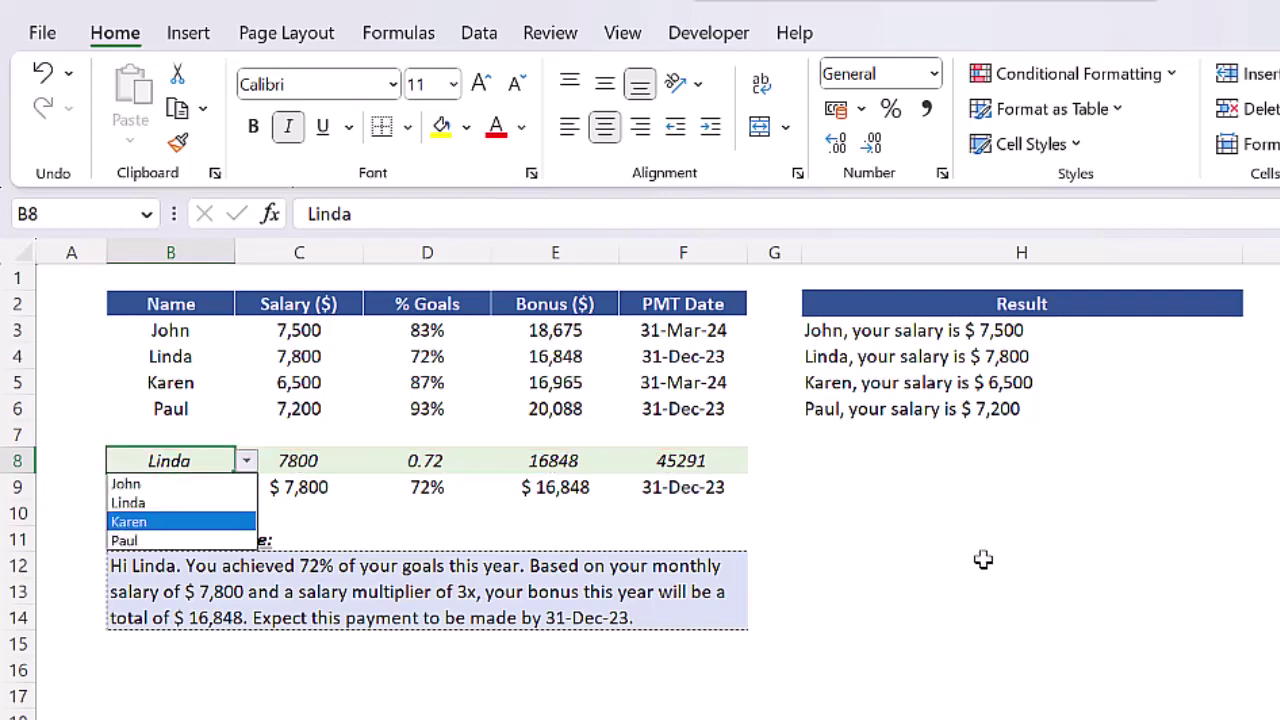
{"action": "key", "text": "Return"}
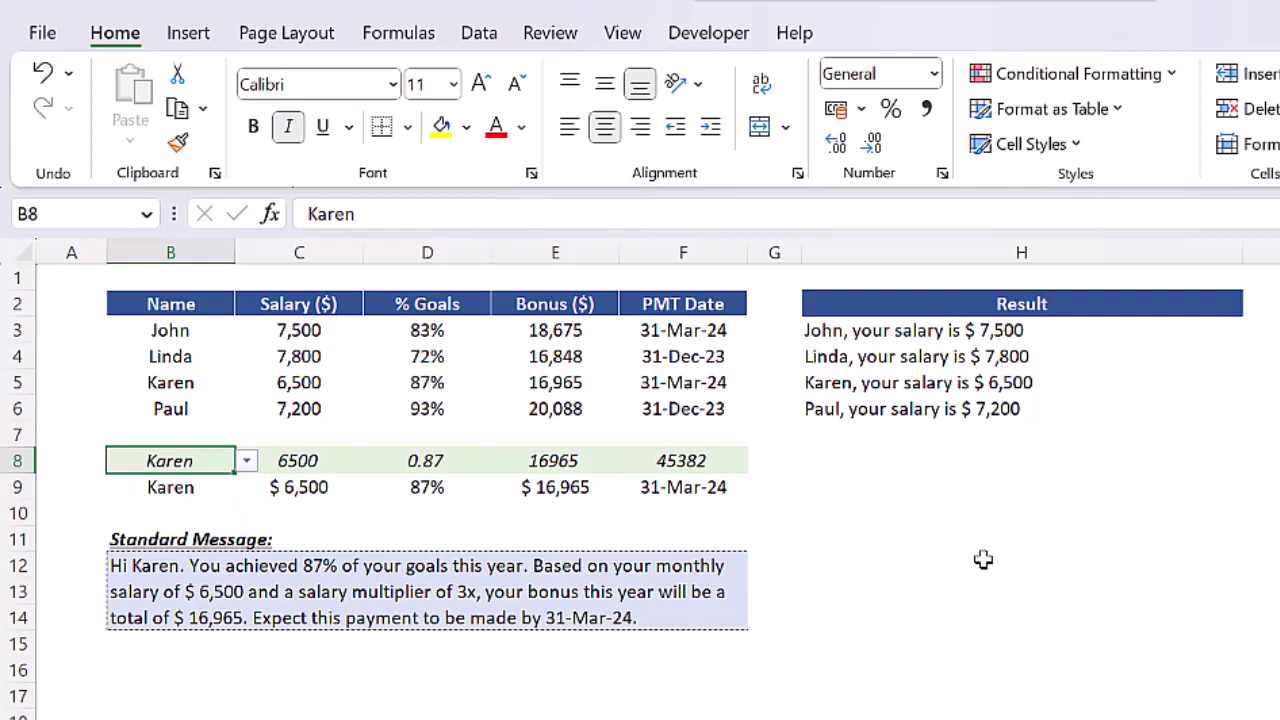
Choose the fourth listed employee in B8 to test the standard message, and finish with an empty cell beside the message selected
{"action": "key", "text": "alt+Down"}
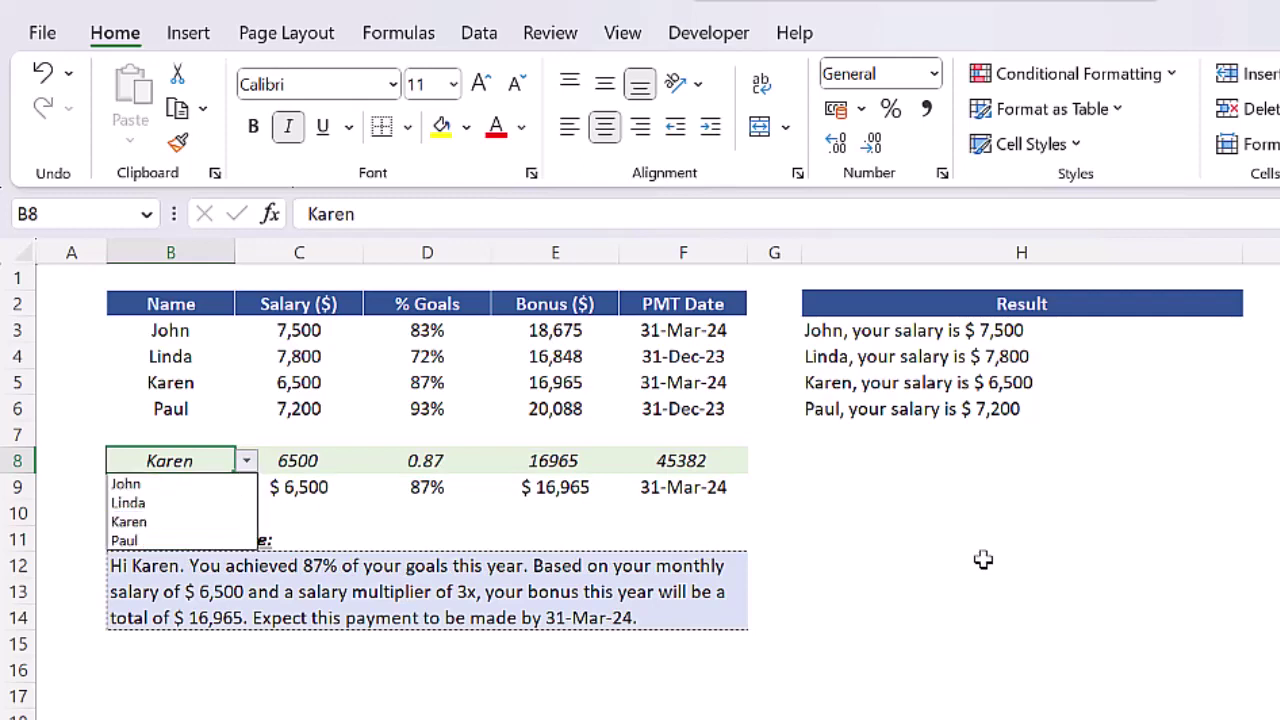
{"action": "key", "text": "Down"}
{"action": "key", "text": "Return"}
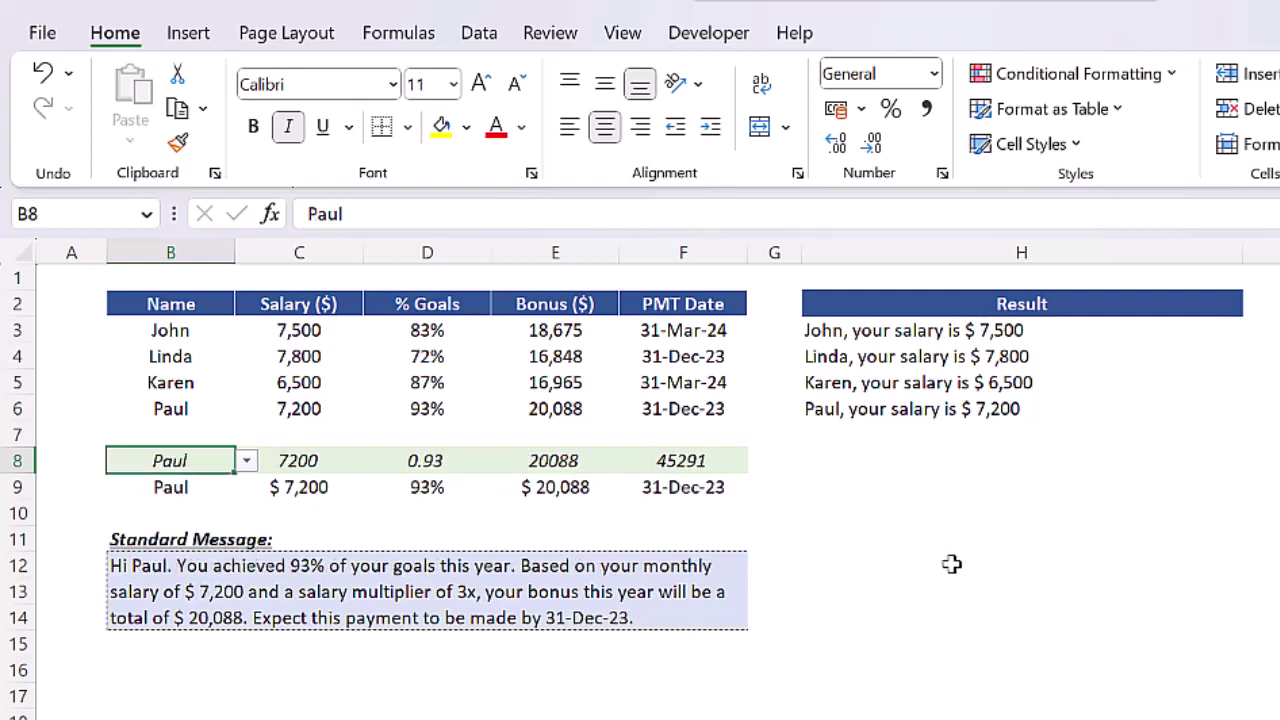
{"action": "left_click", "coordinate": [798, 602]}
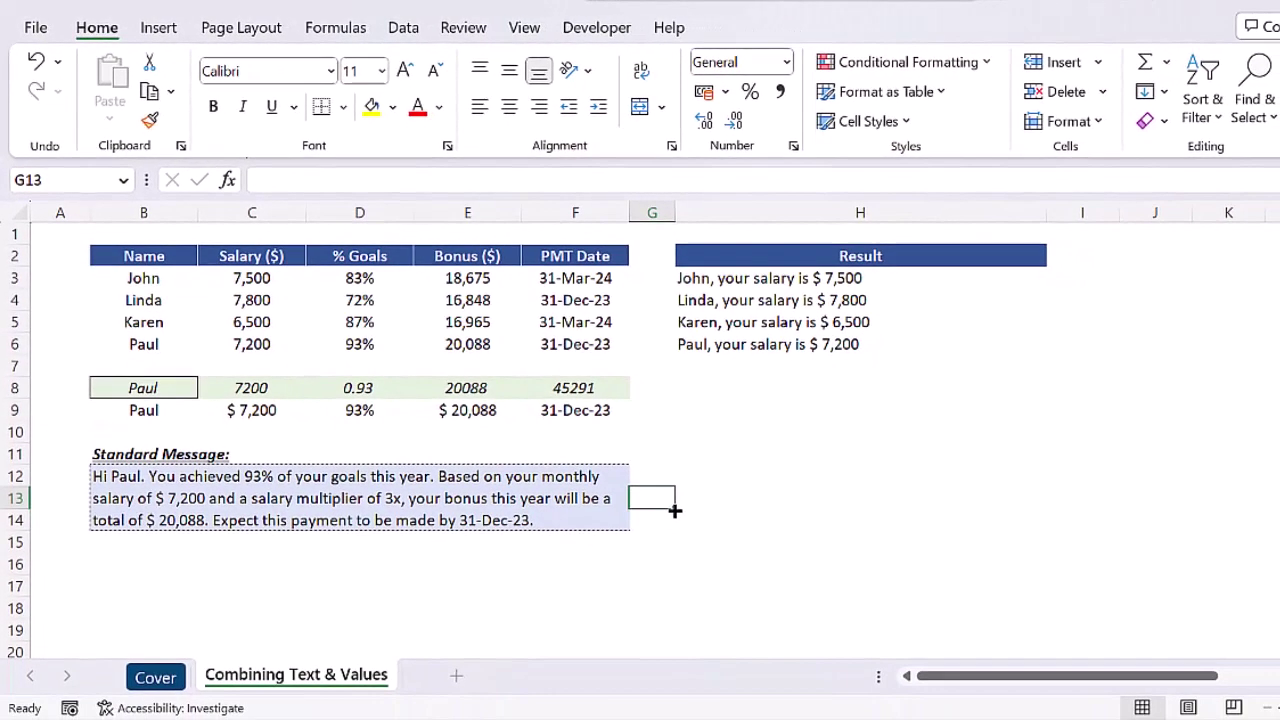